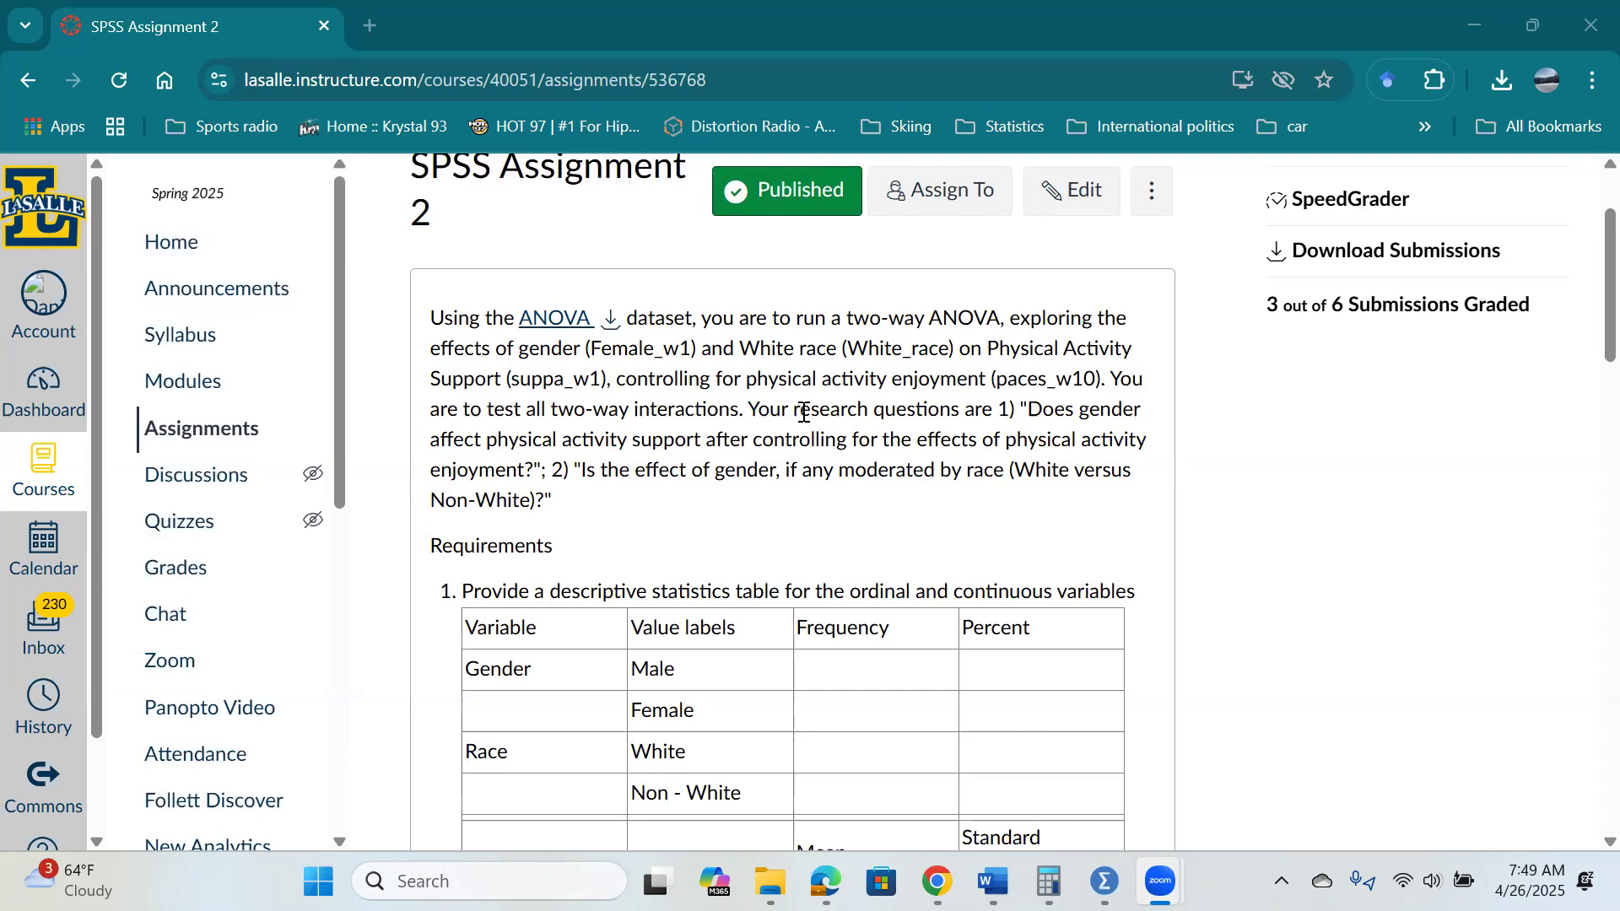
Read through the SPSS Assignment 2 instructions, covering the two-way ANOVA research questions, required tables, plot, interpretation and effect sizes.
scroll(897, 411, "down", 1)
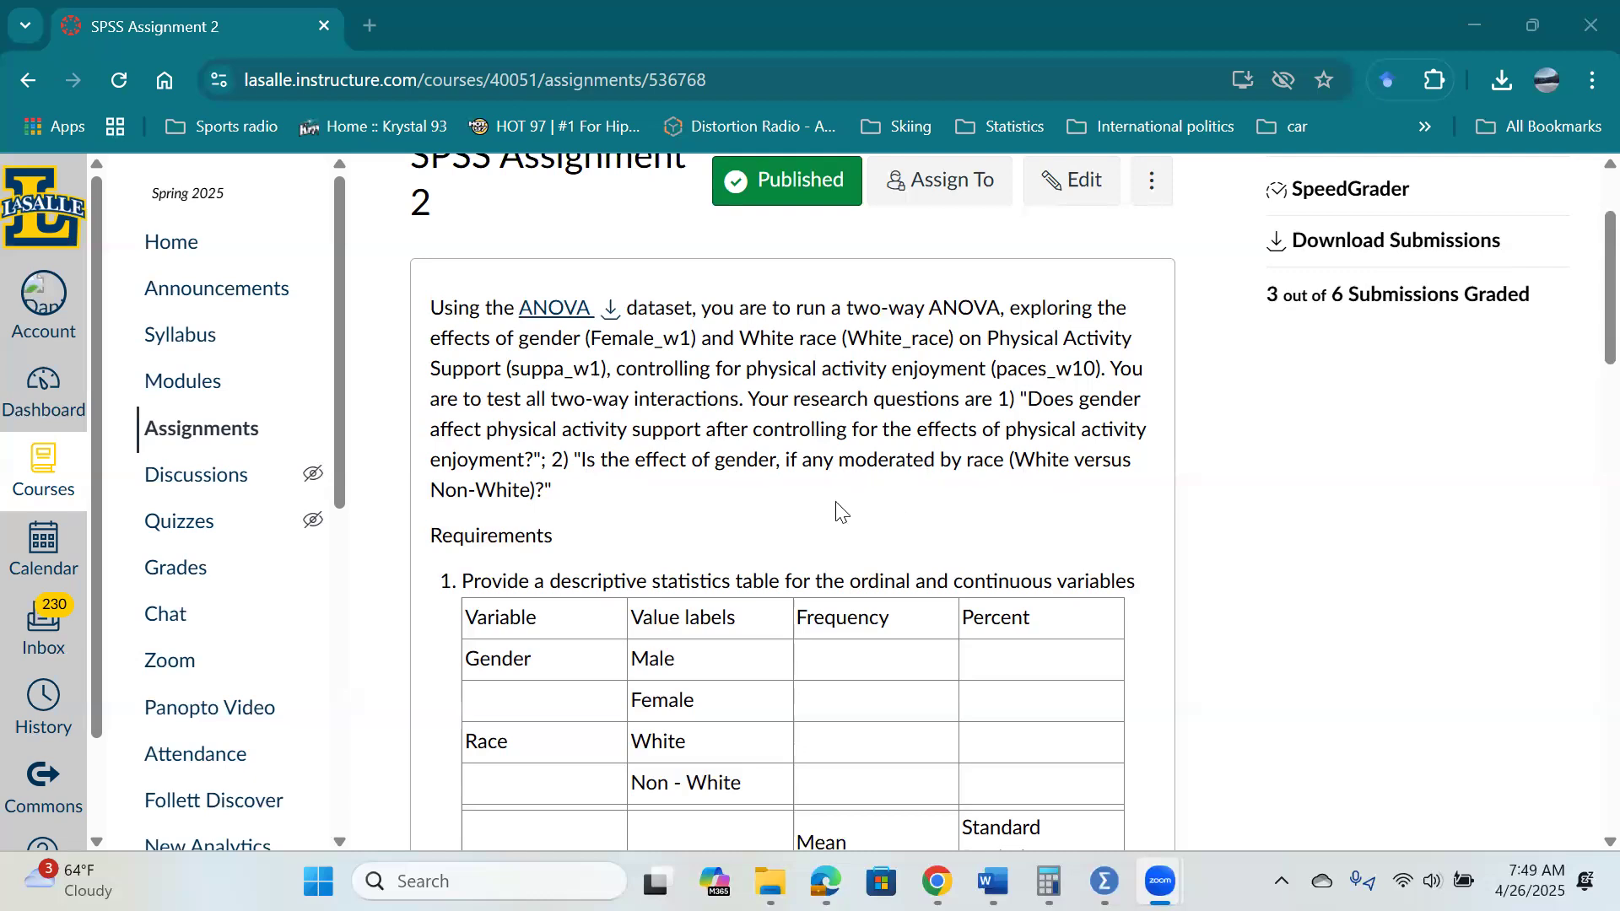
scroll(723, 514, "down", 3)
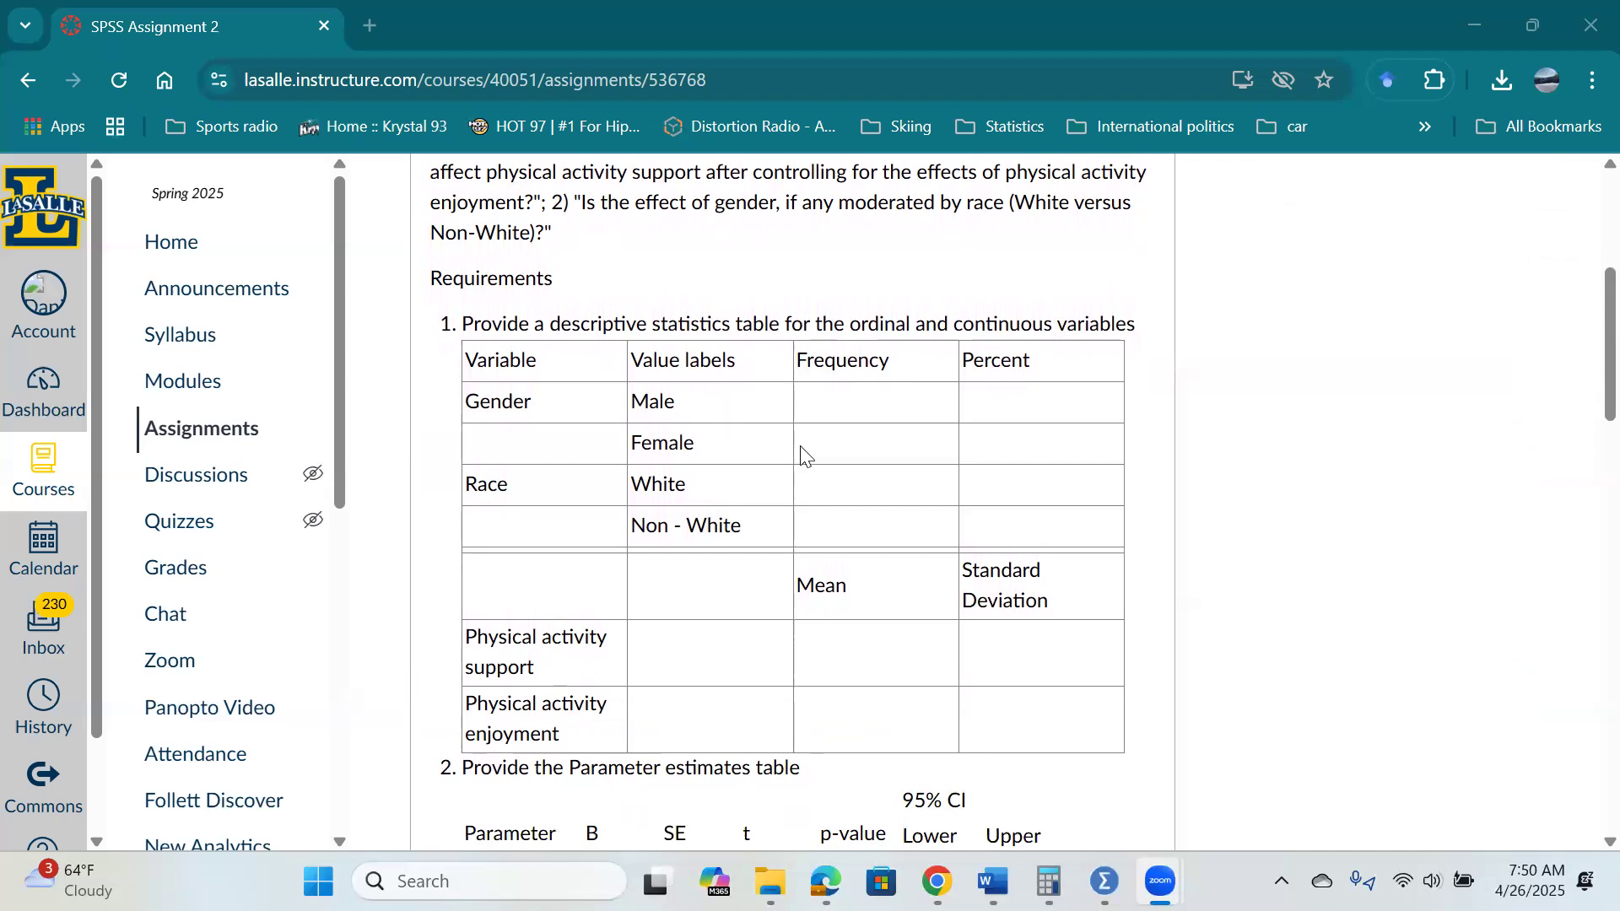
scroll(796, 455, "down", 1)
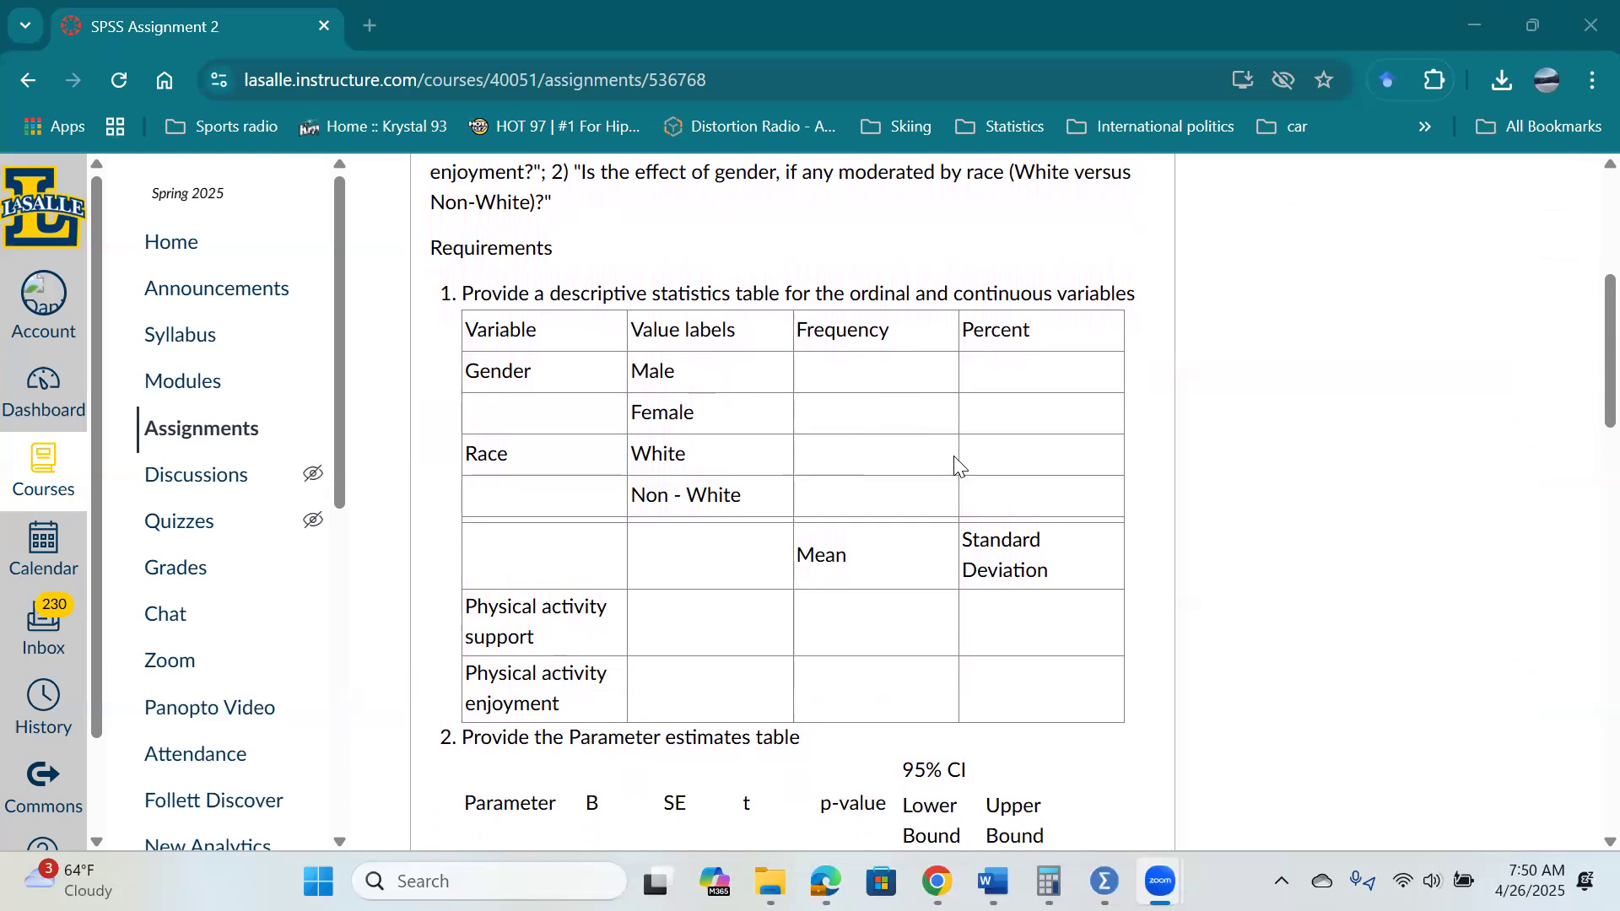
scroll(1015, 473, "down", 1)
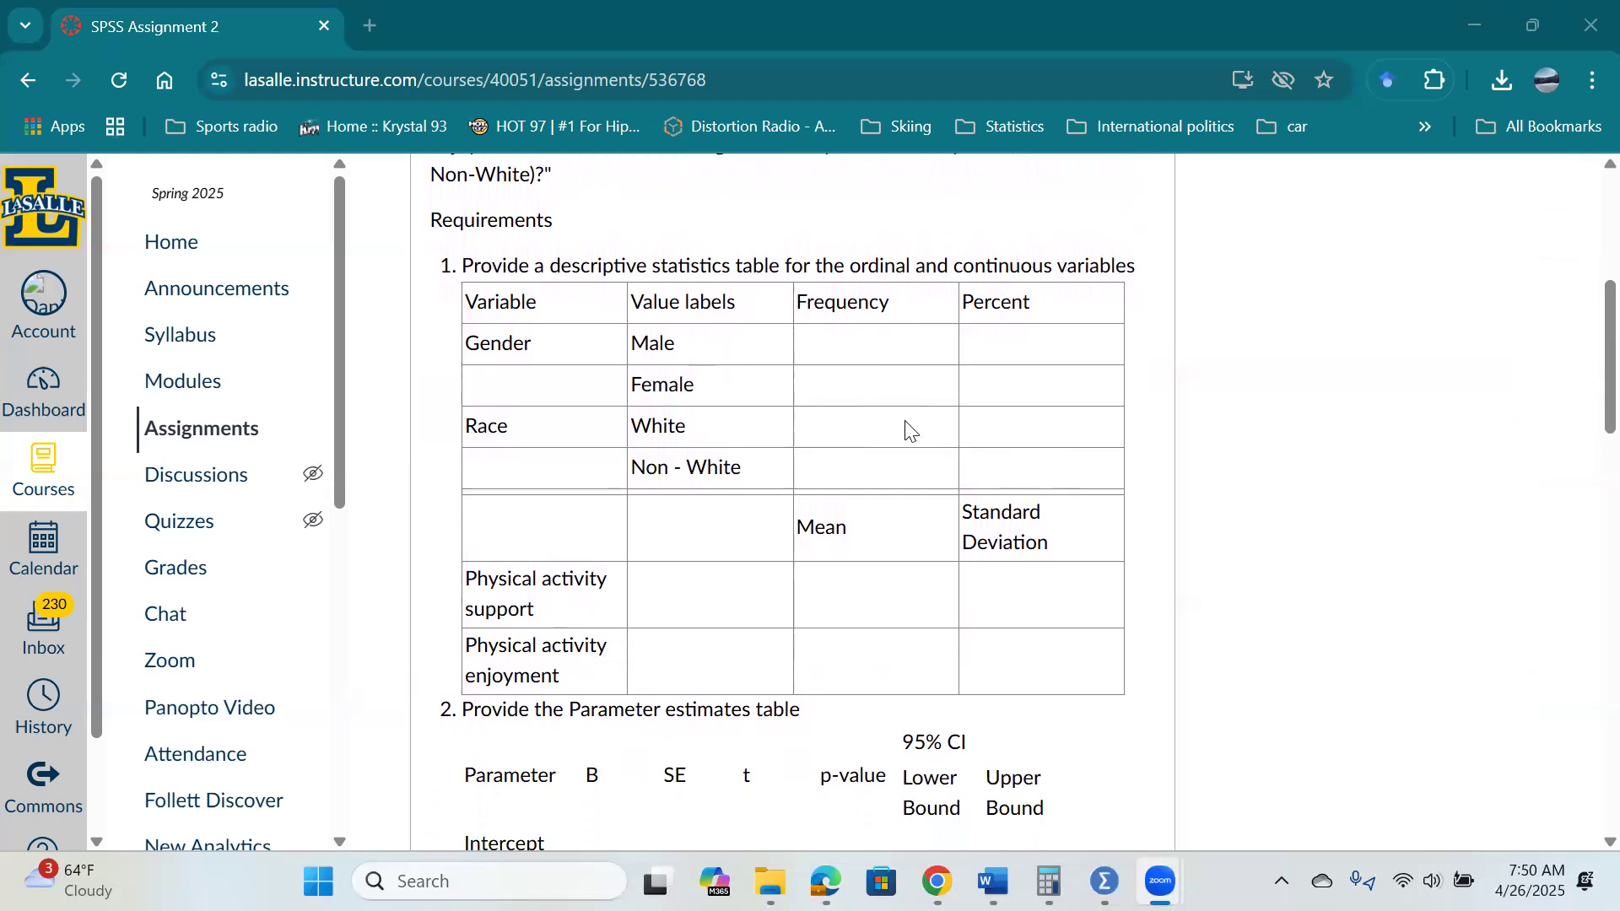
scroll(1114, 452, "down", 2)
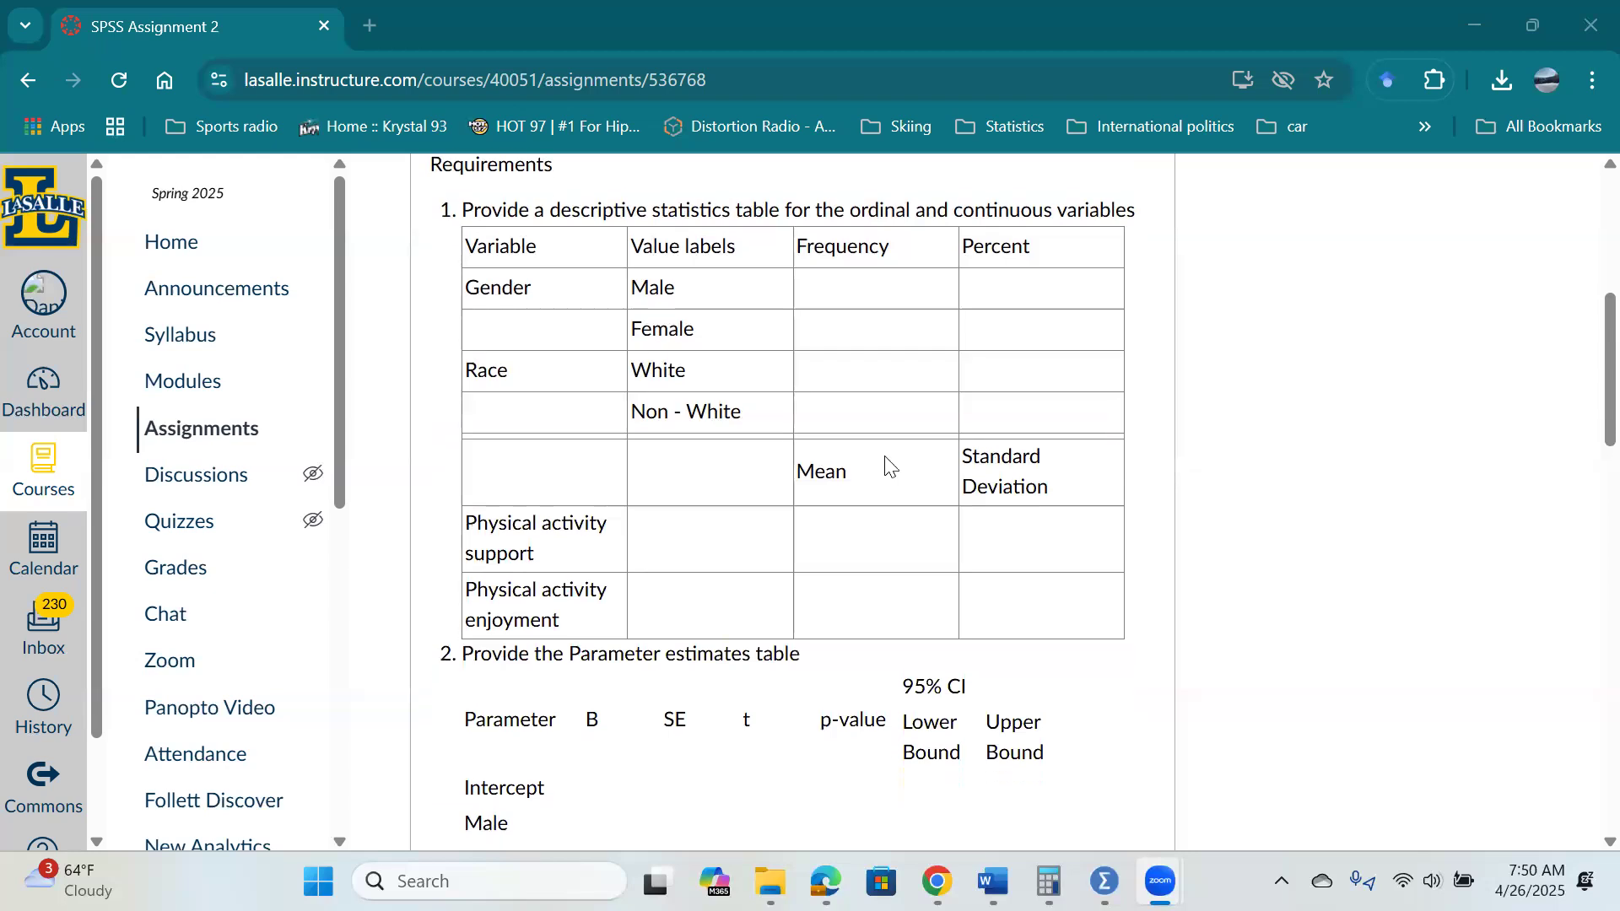
scroll(916, 578, "down", 2)
scroll(917, 577, "up", 3)
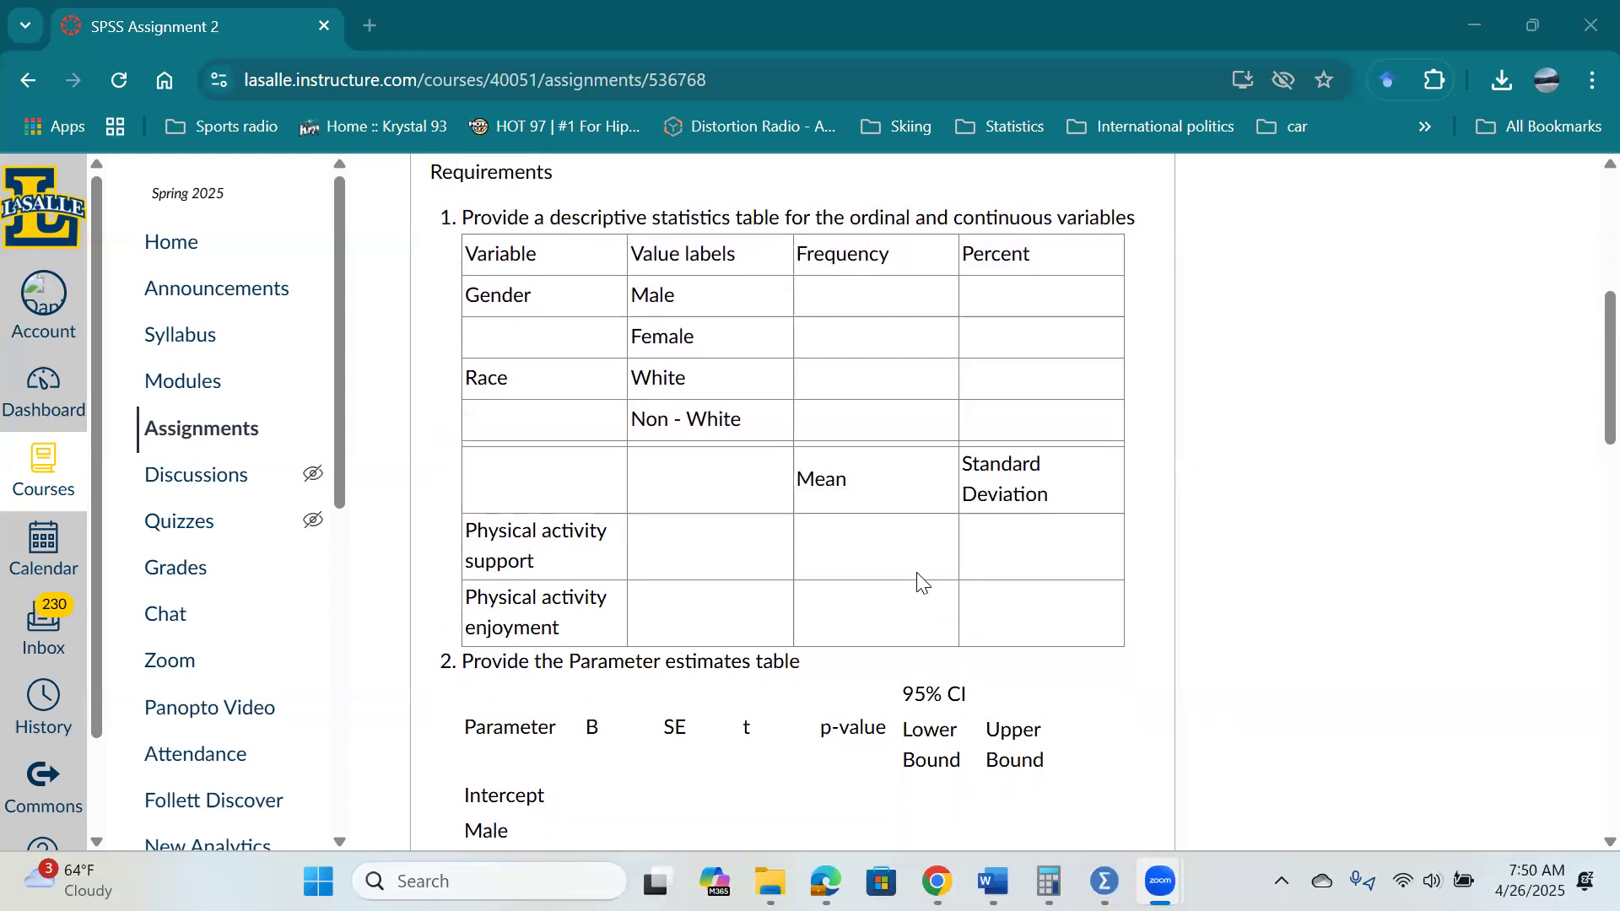
scroll(917, 579, "down", 4)
scroll(1023, 636, "down", 6)
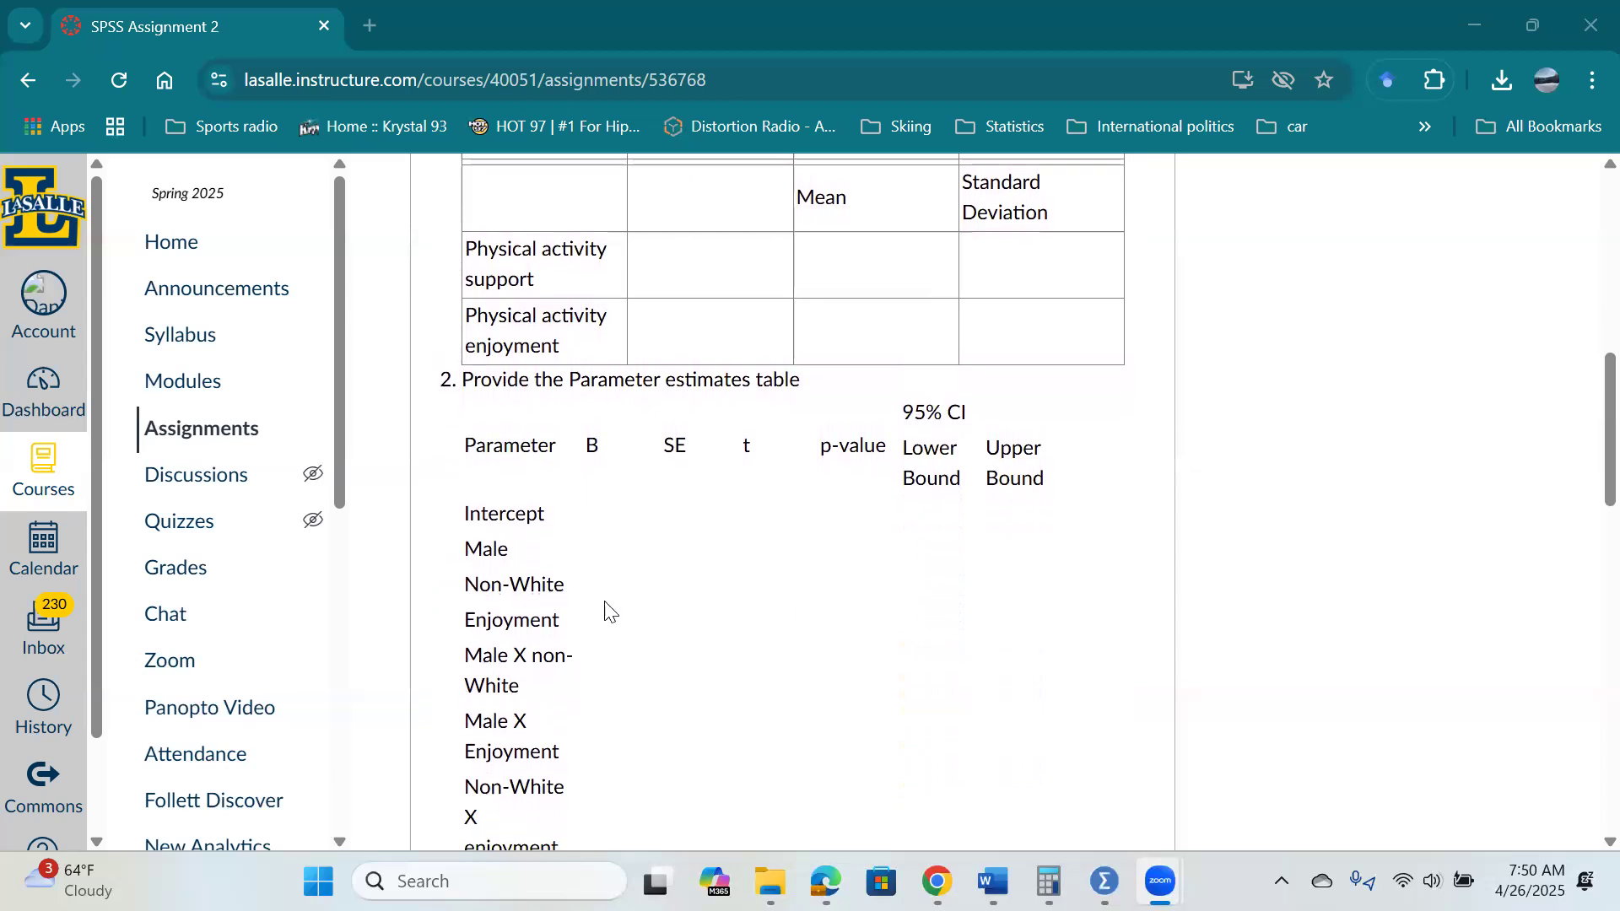
scroll(562, 514, "down", 4)
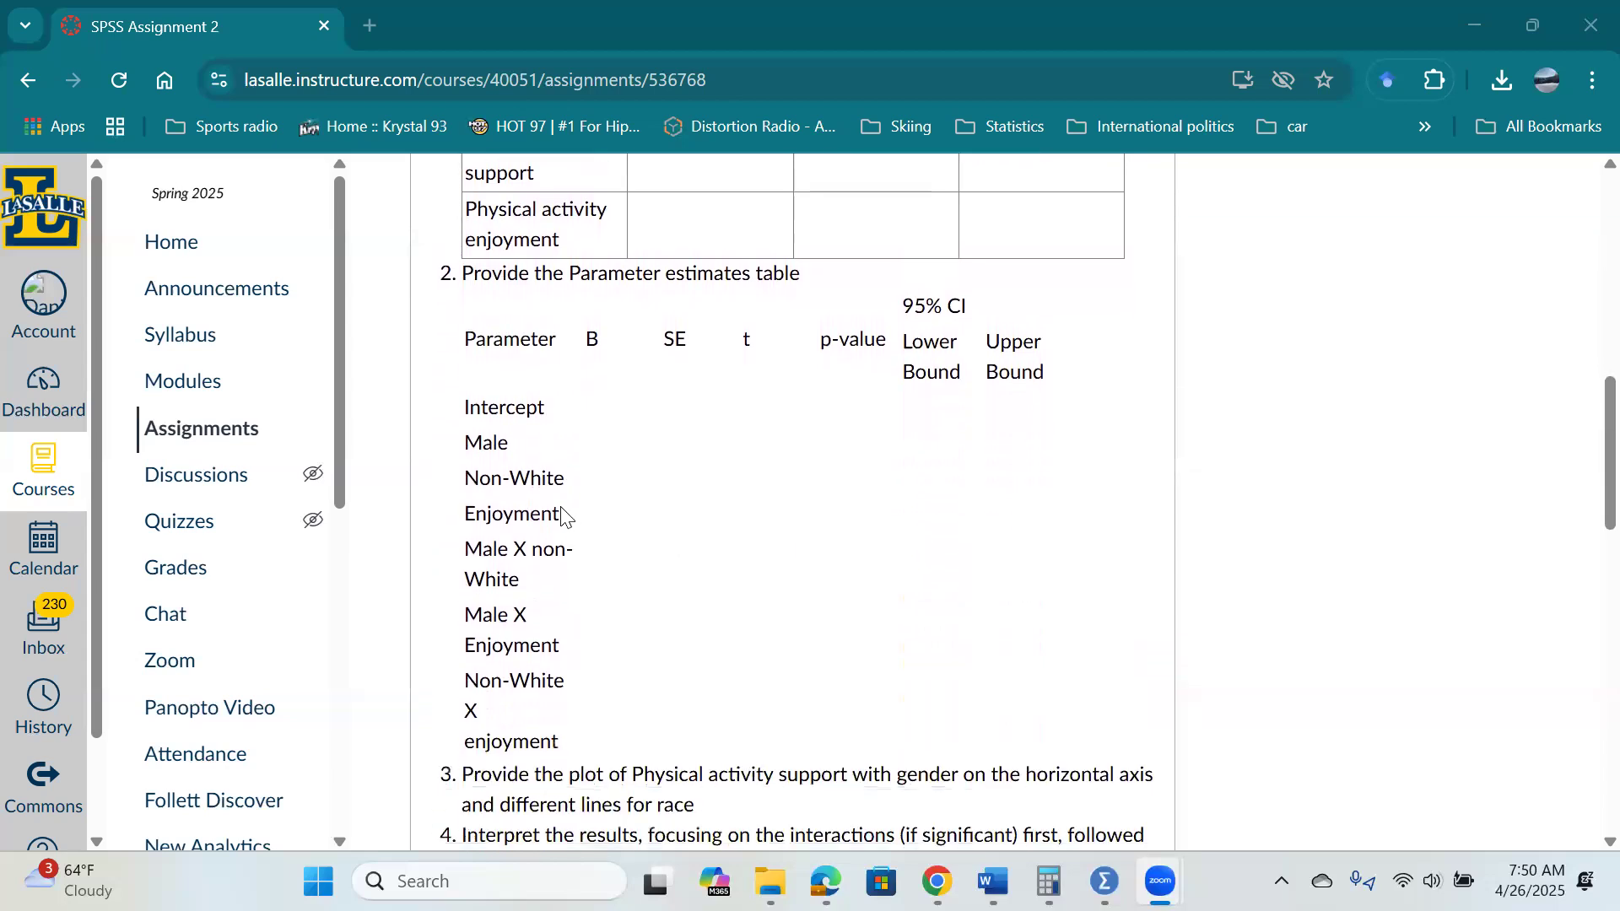
scroll(562, 515, "down", 1)
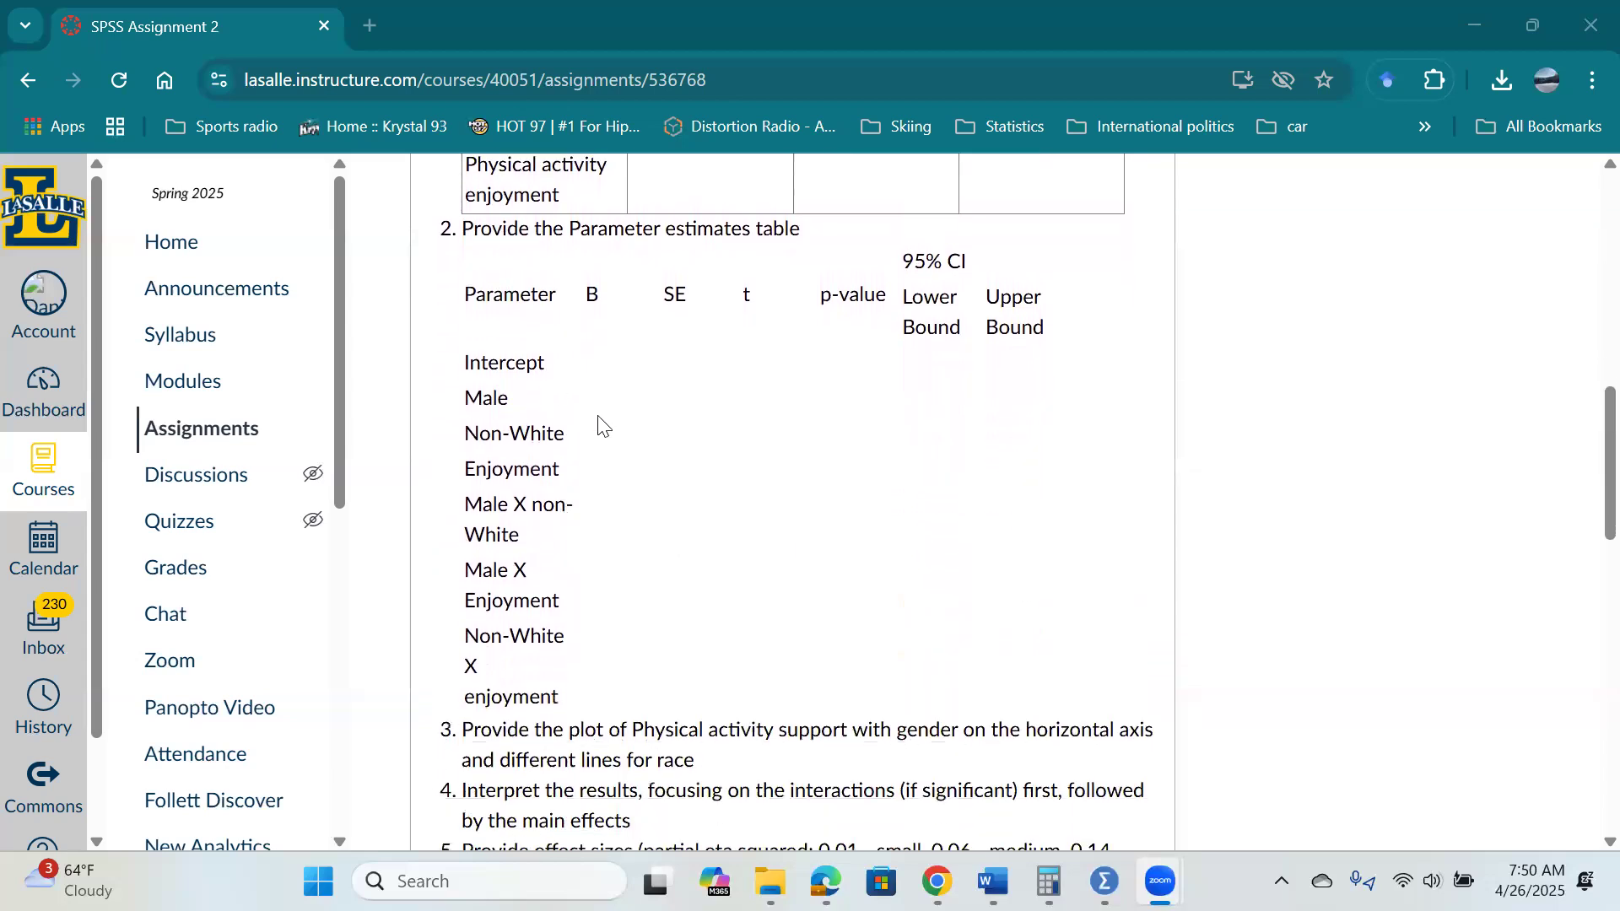
scroll(1190, 603, "down", 5)
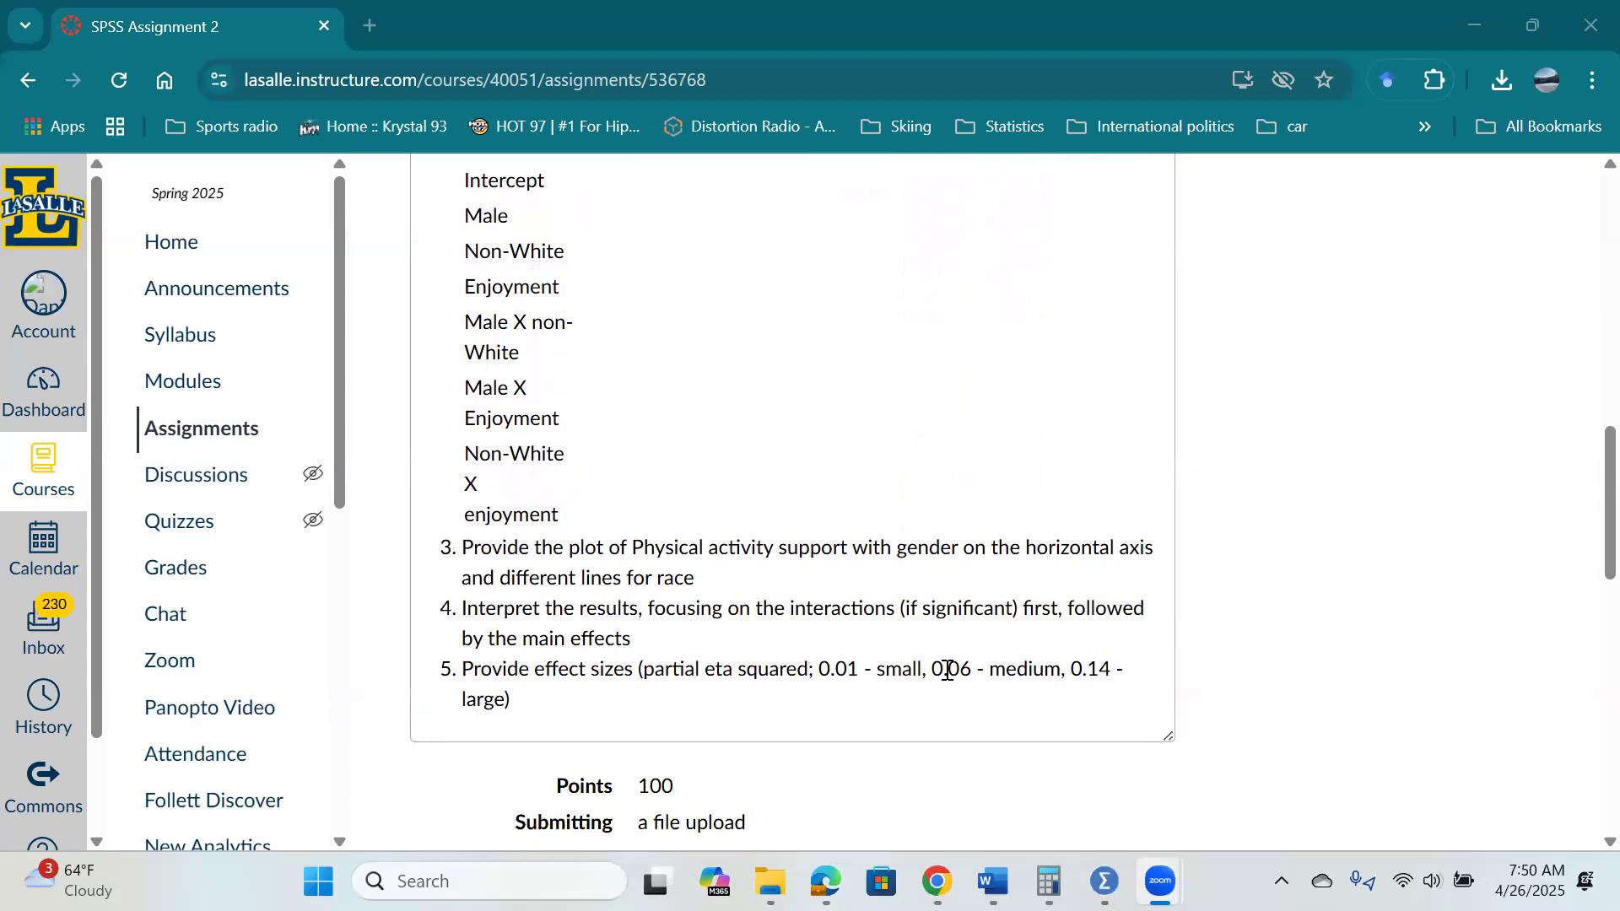
scroll(959, 645, "down", 1)
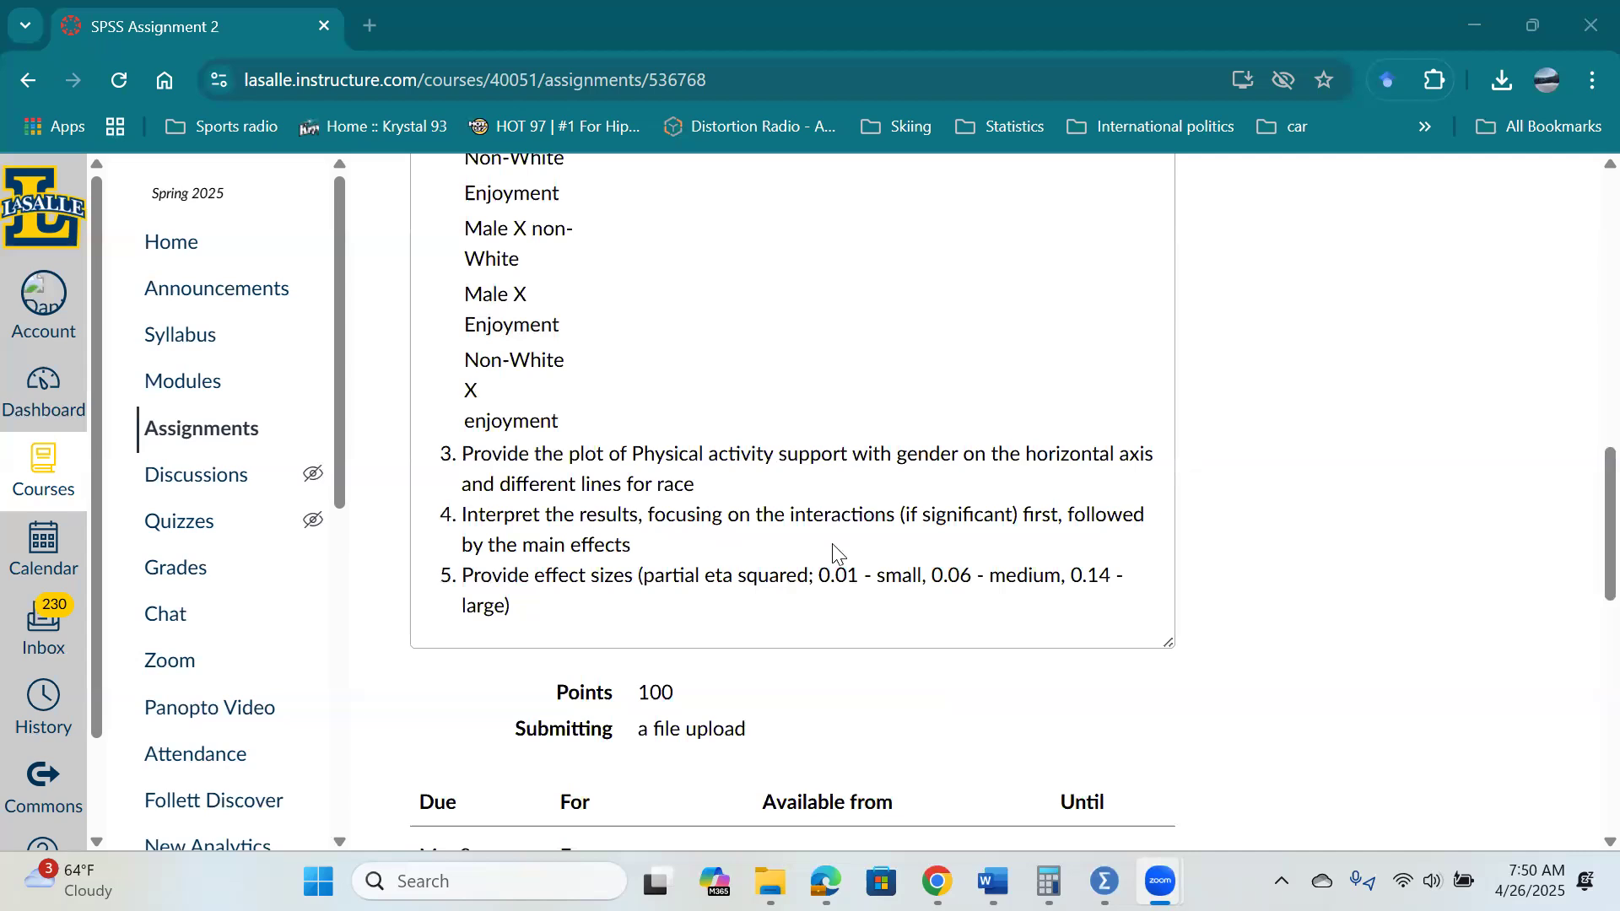
scroll(836, 548, "down", 1)
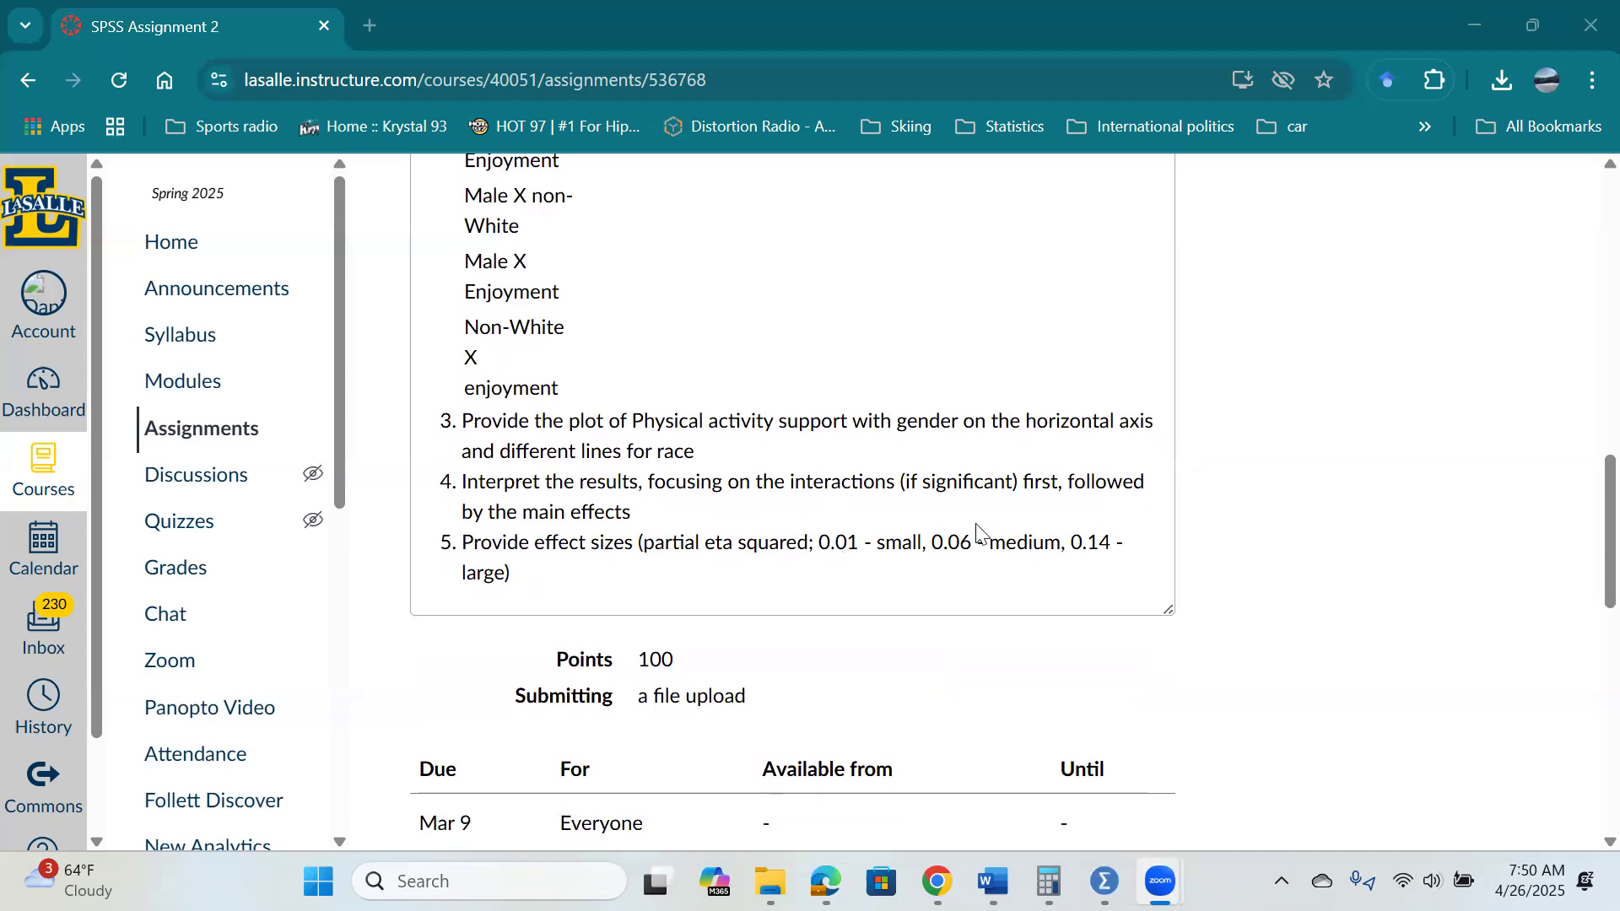
scroll(976, 535, "down", 1)
scroll(957, 545, "down", 2)
scroll(958, 548, "down", 5)
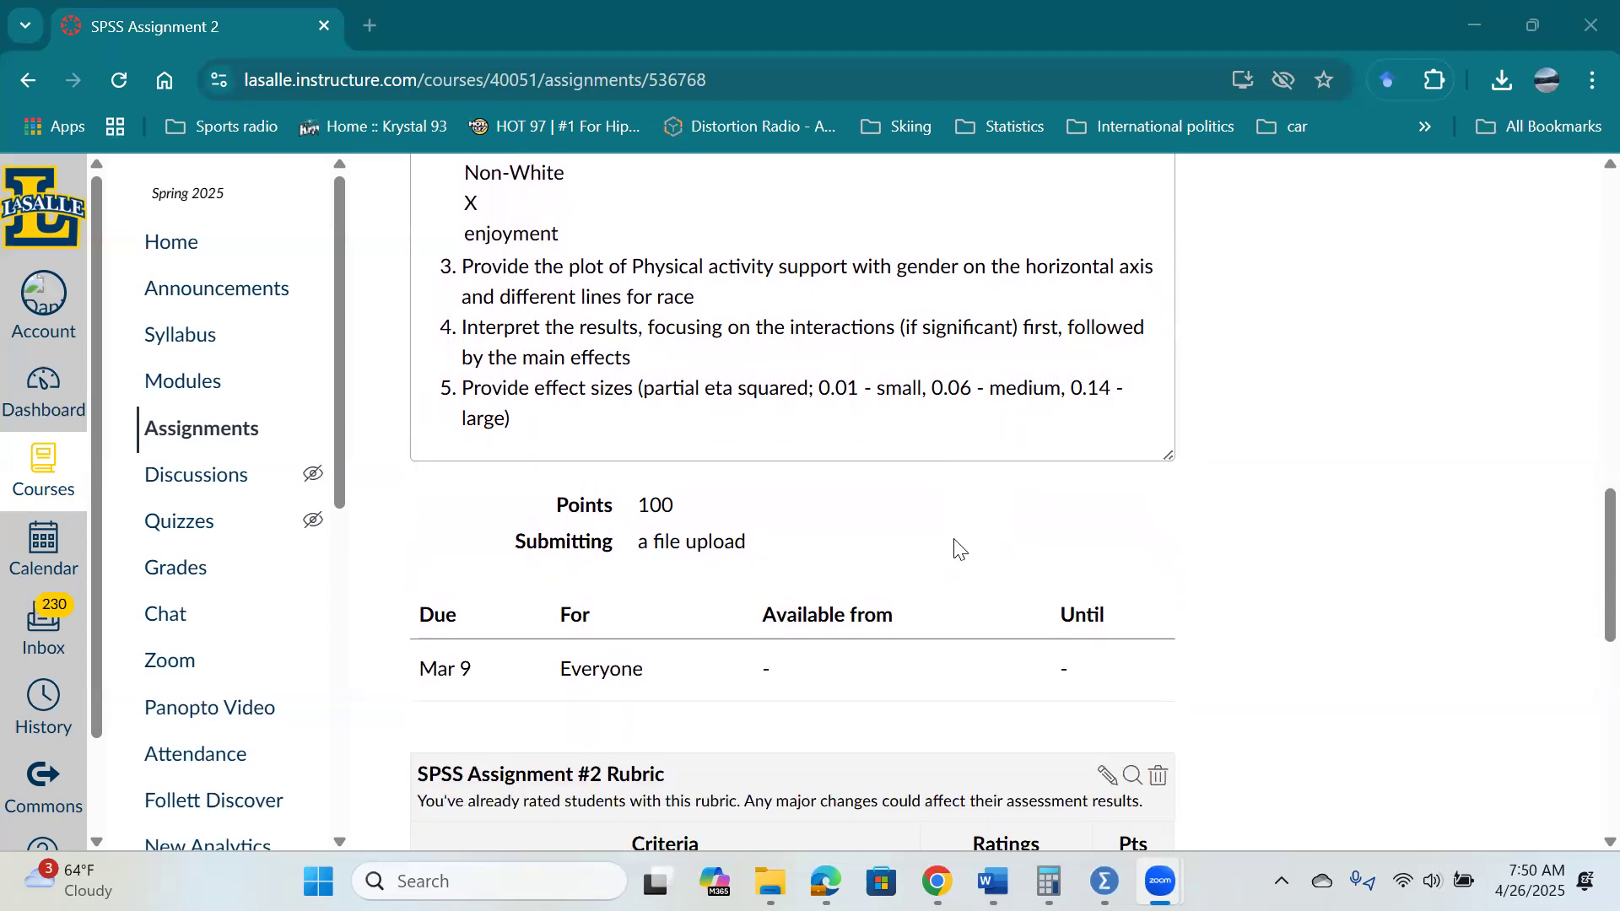
scroll(957, 548, "up", 8)
scroll(957, 548, "up", 10)
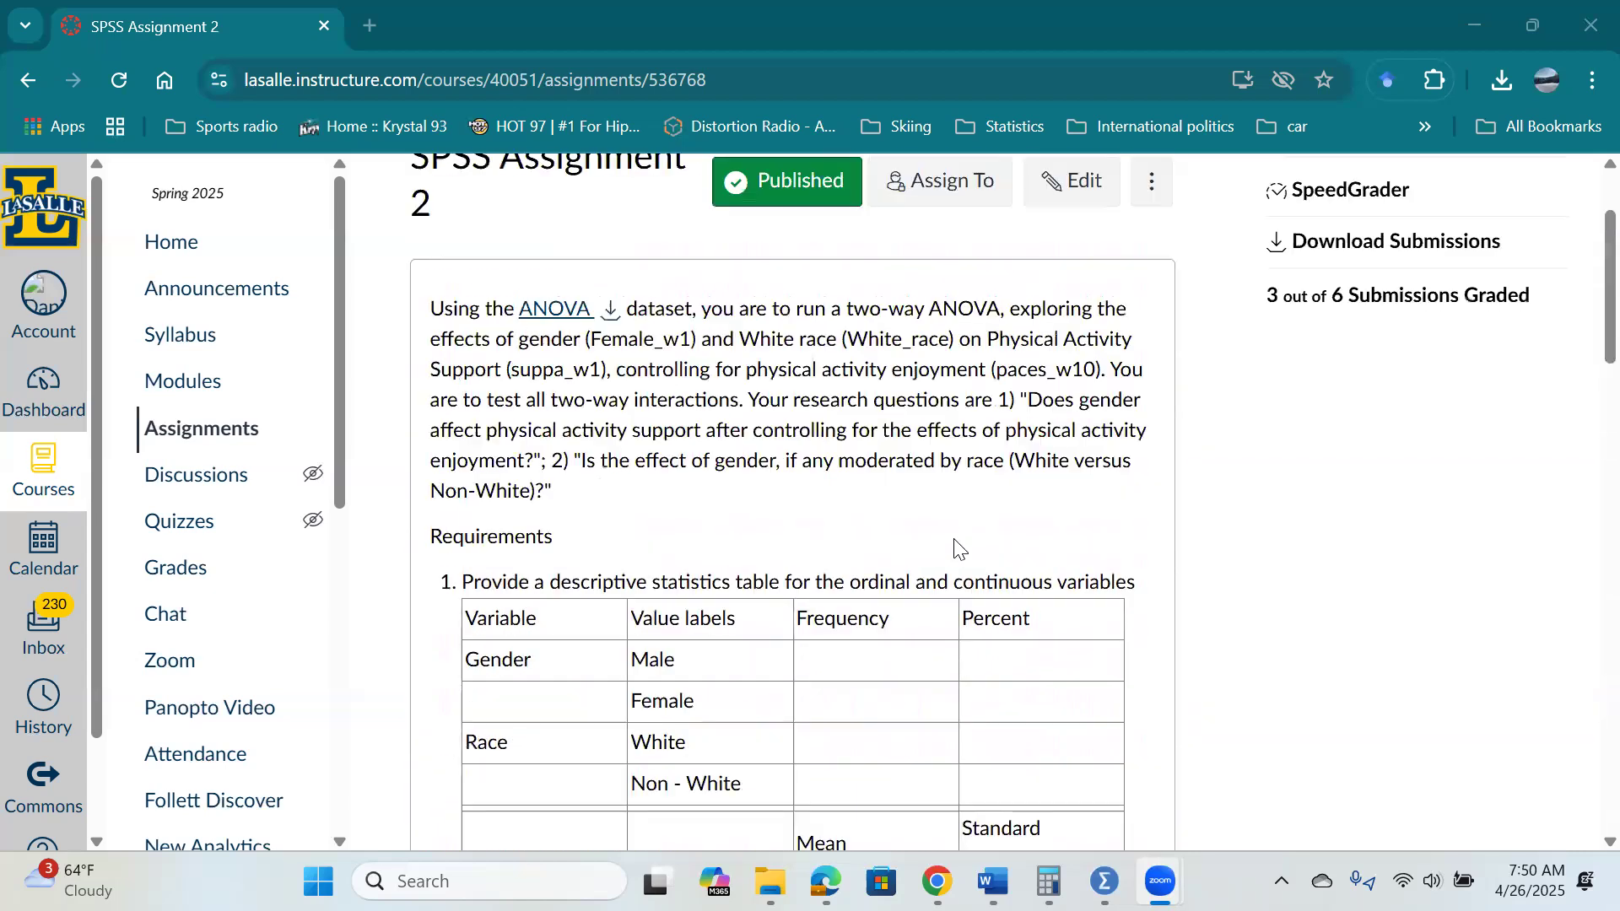
scroll(1053, 613, "up", 3)
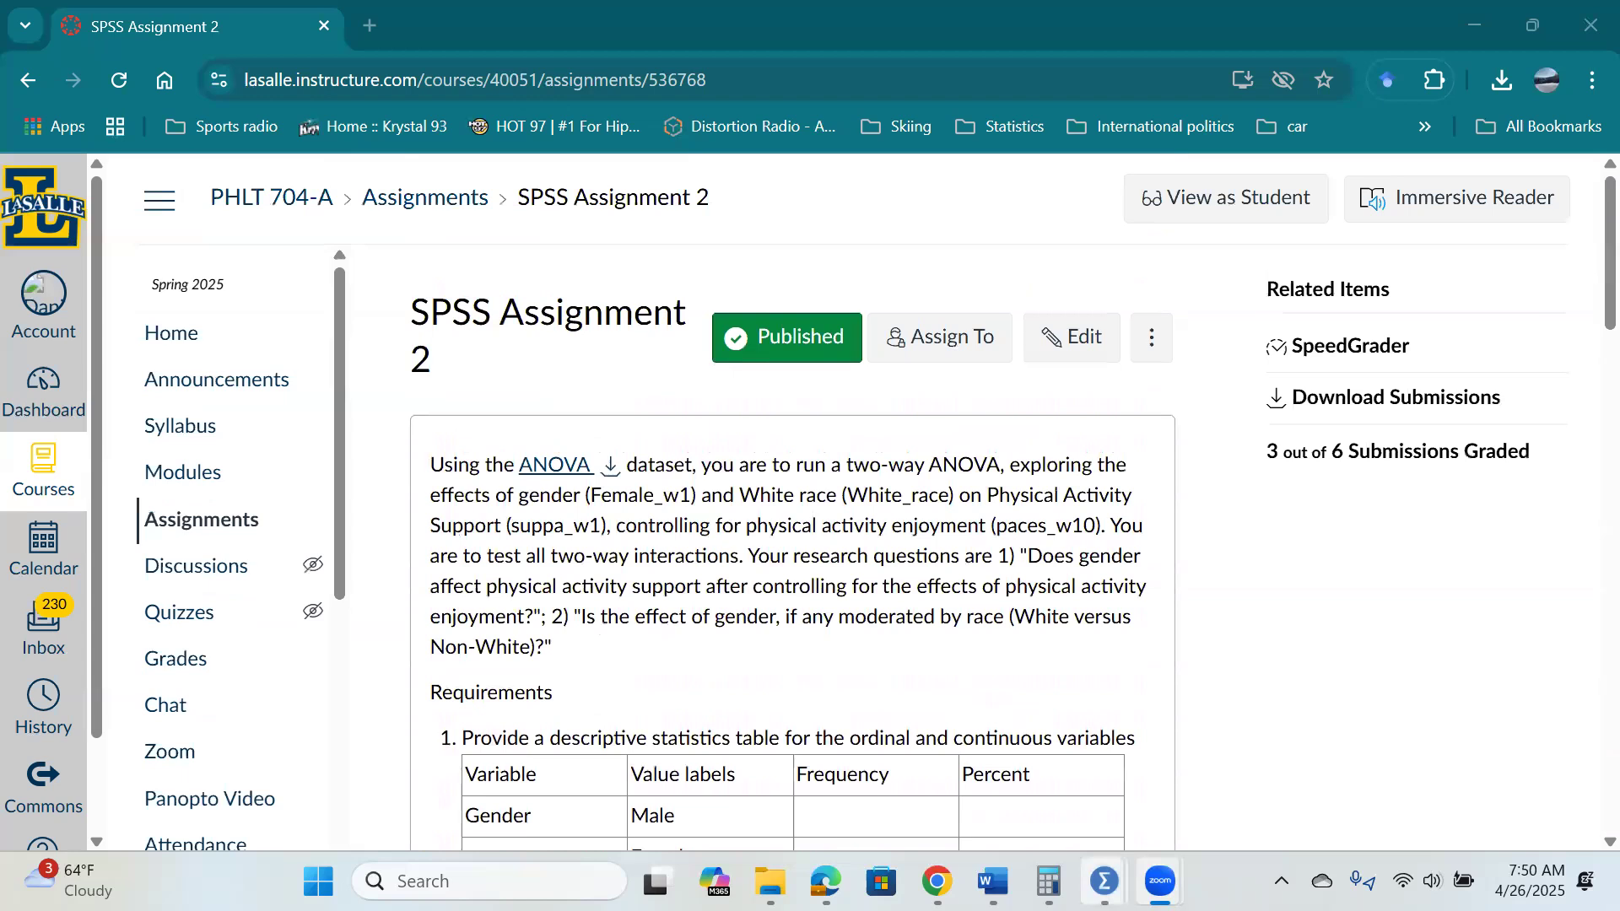
Switch to the SPSS Data Editor window with ANOVA.sav and cancel the open Univariate dialog.
mouse_move(1104, 881)
left_click(1184, 797)
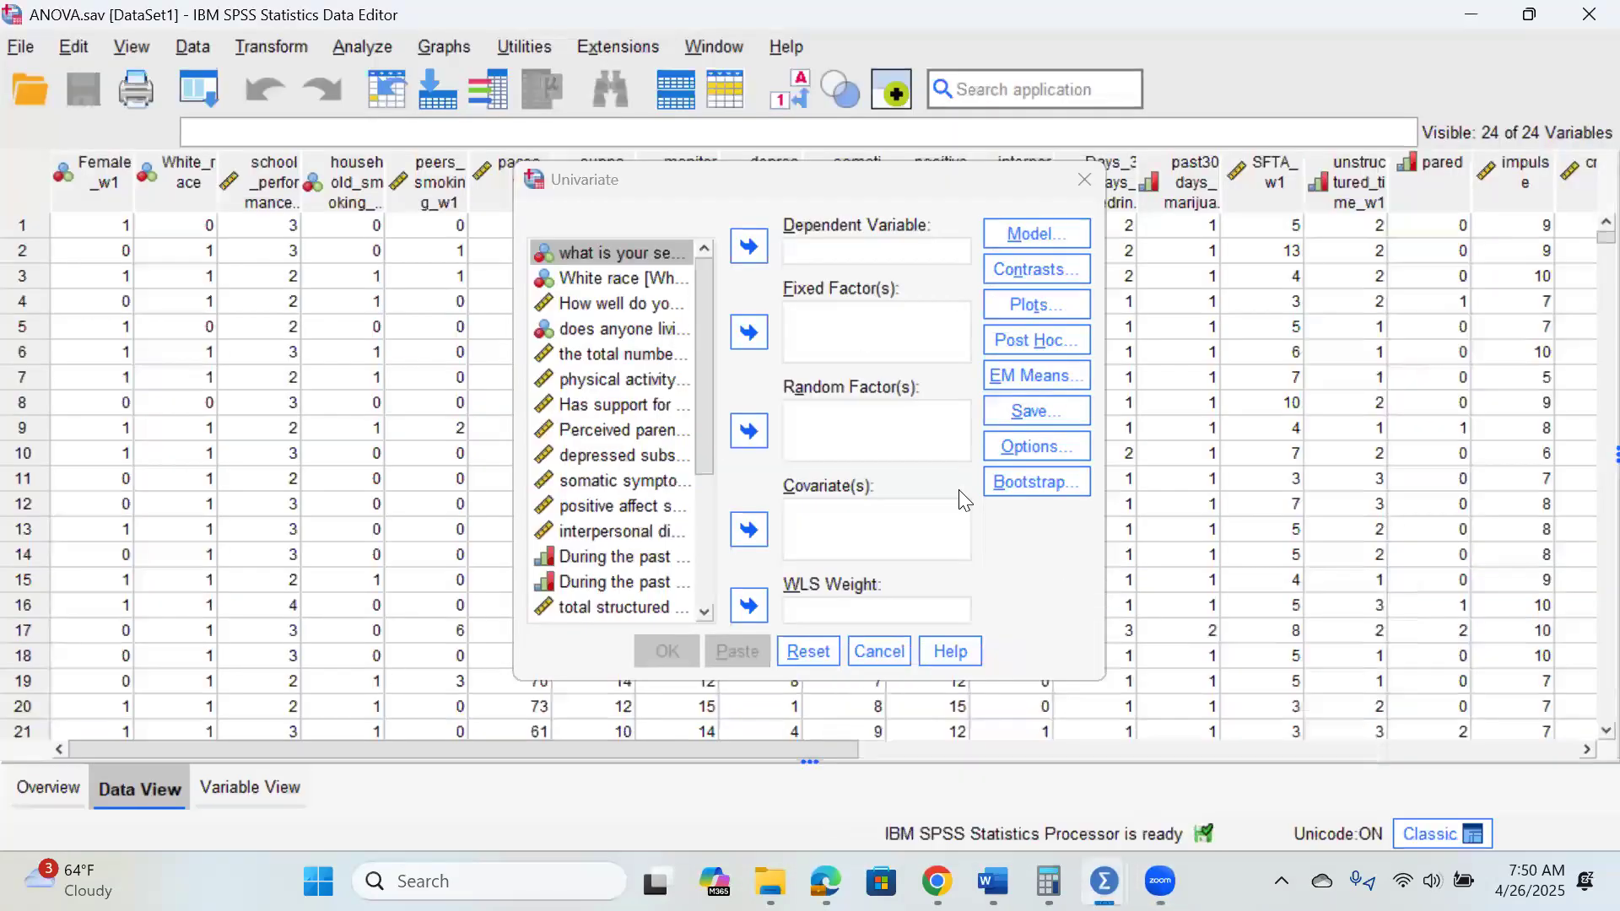
left_click(864, 651)
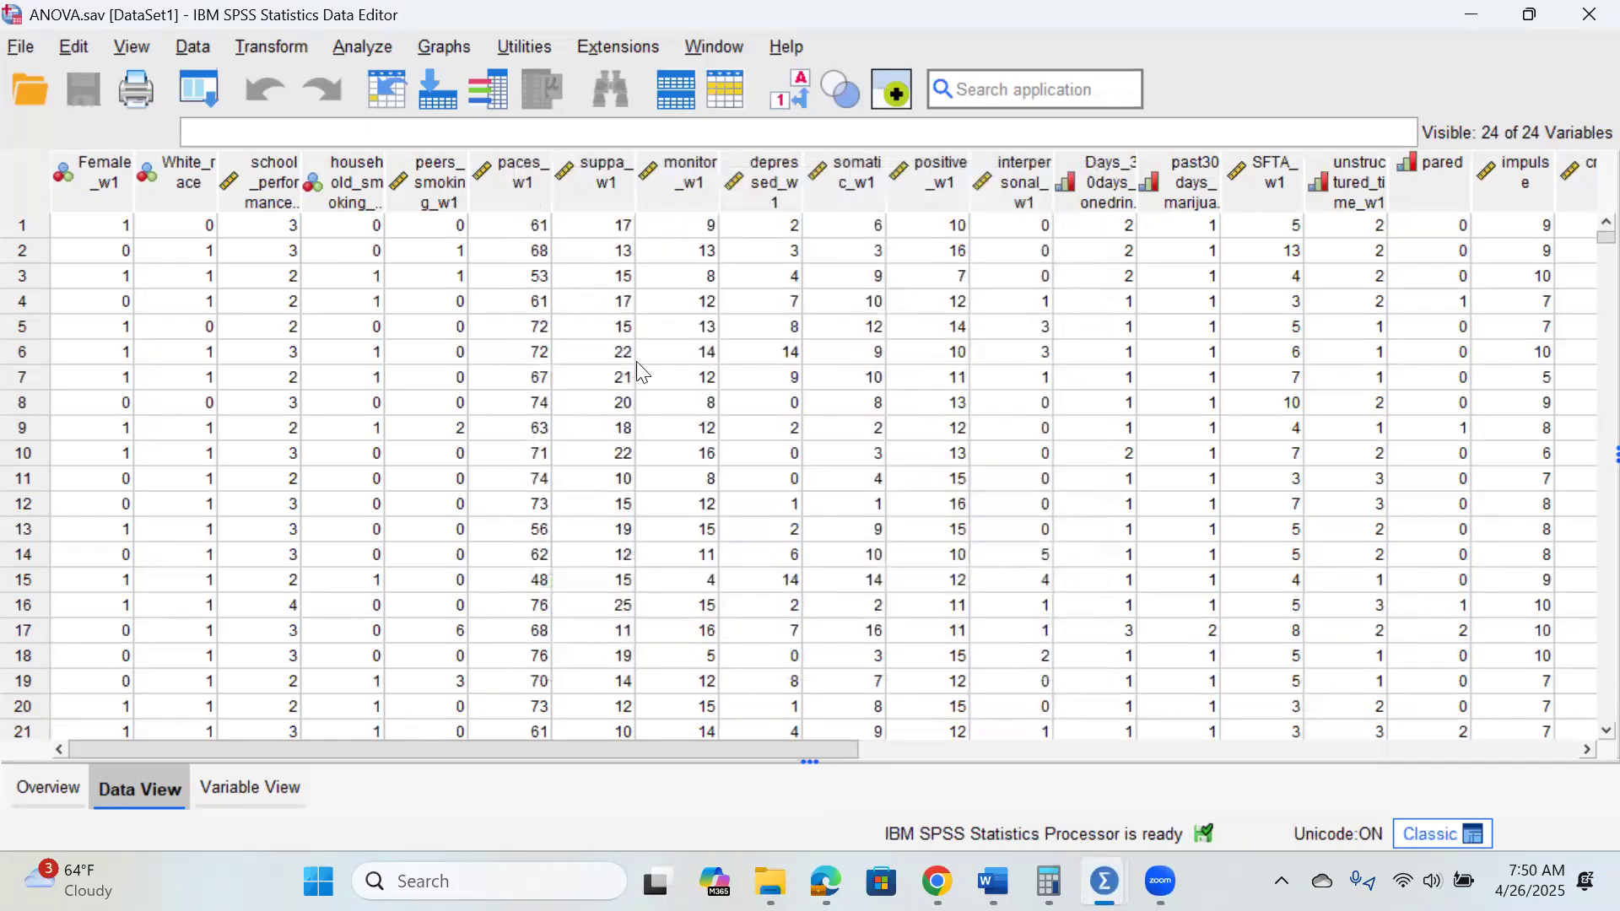
Examine the ANOVA.sav dataset in its data, overview and variable views, finishing with the list of variable definitions.
left_click(258, 788)
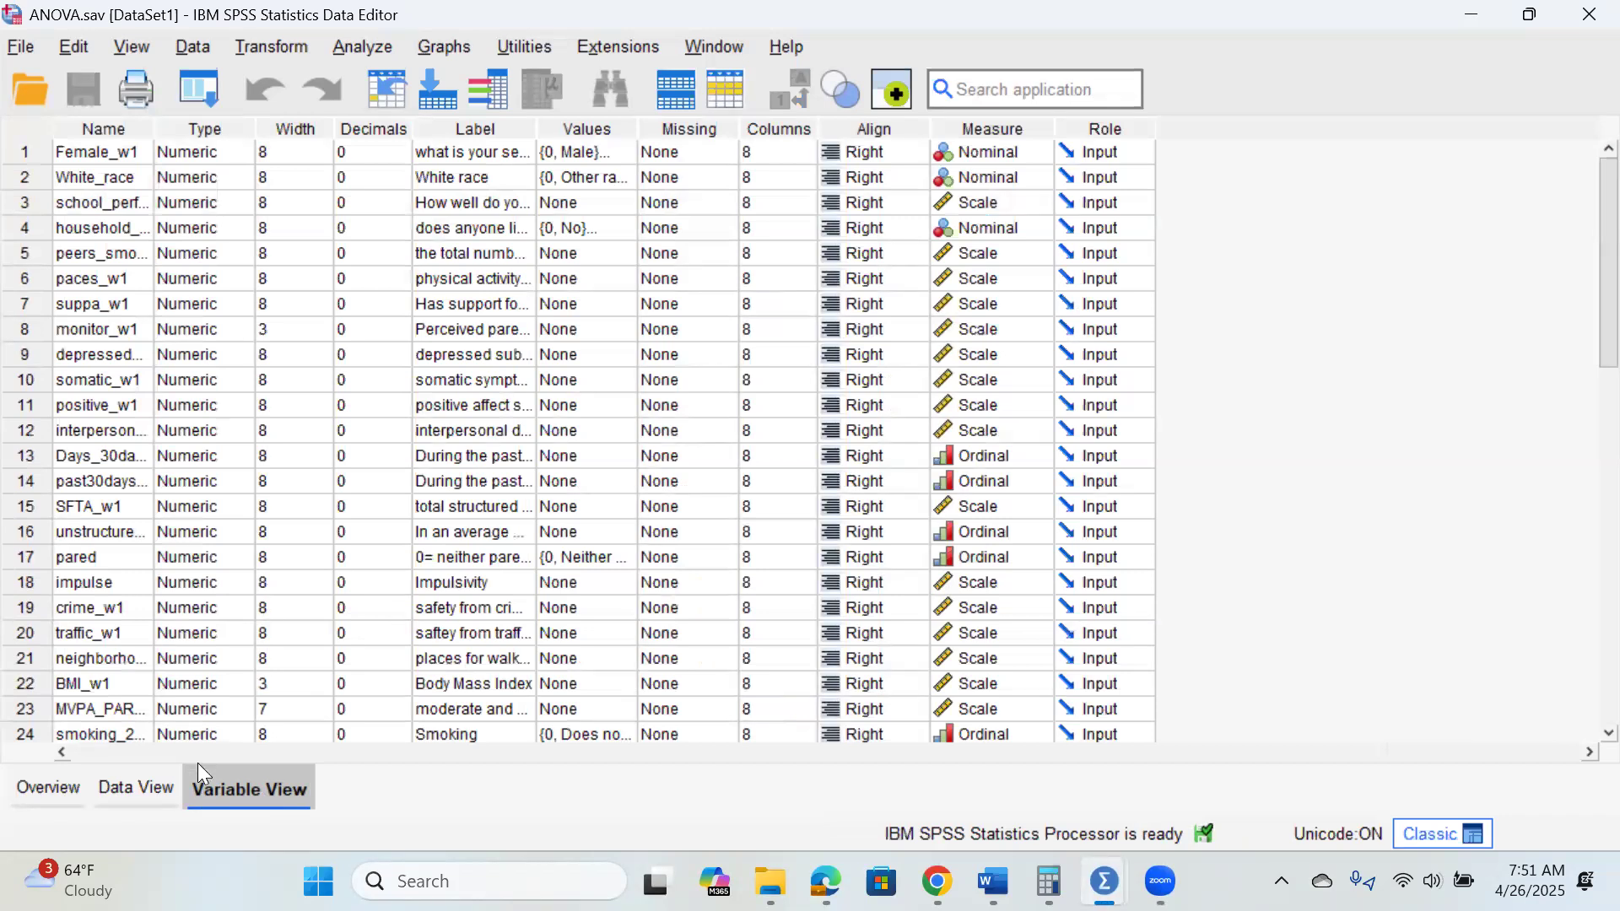
left_click(135, 788)
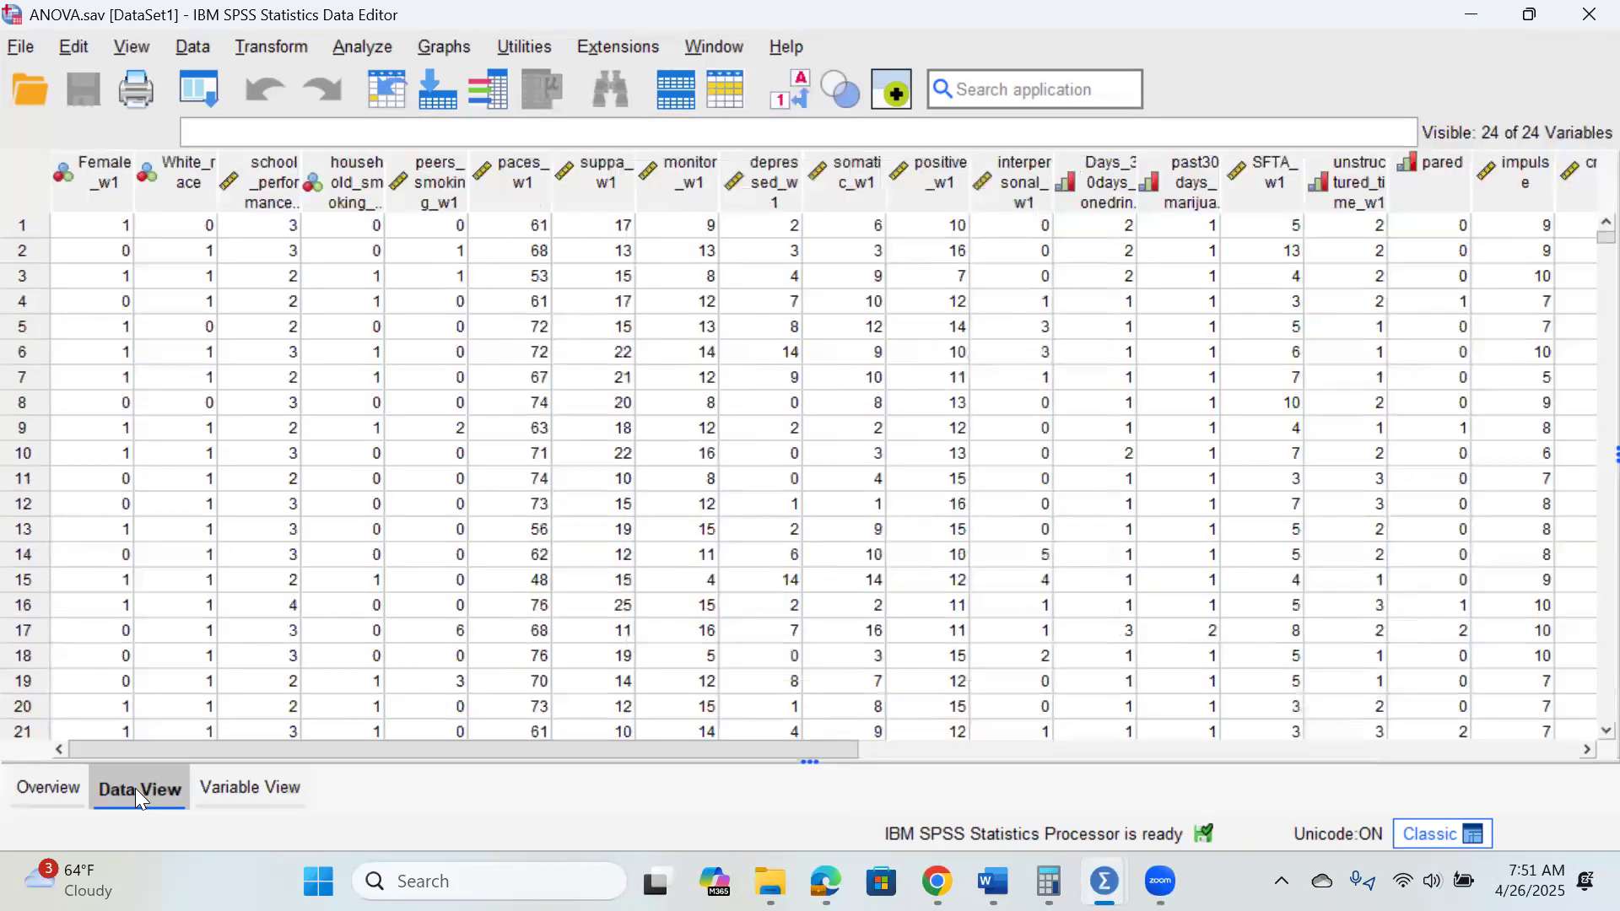
left_click(39, 776)
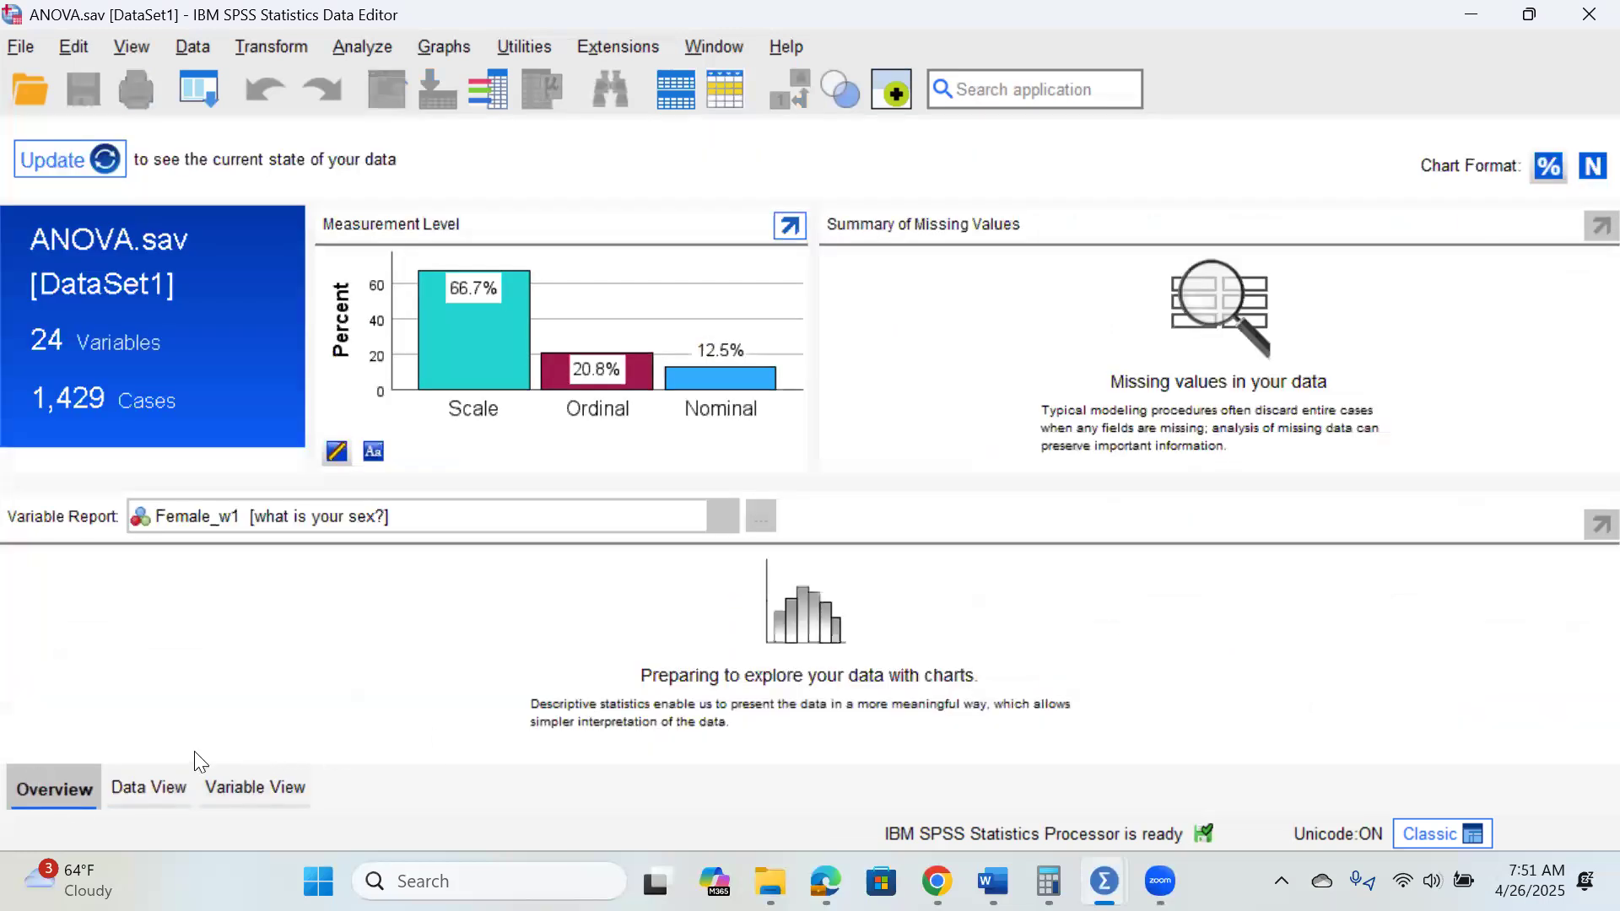
left_click(136, 800)
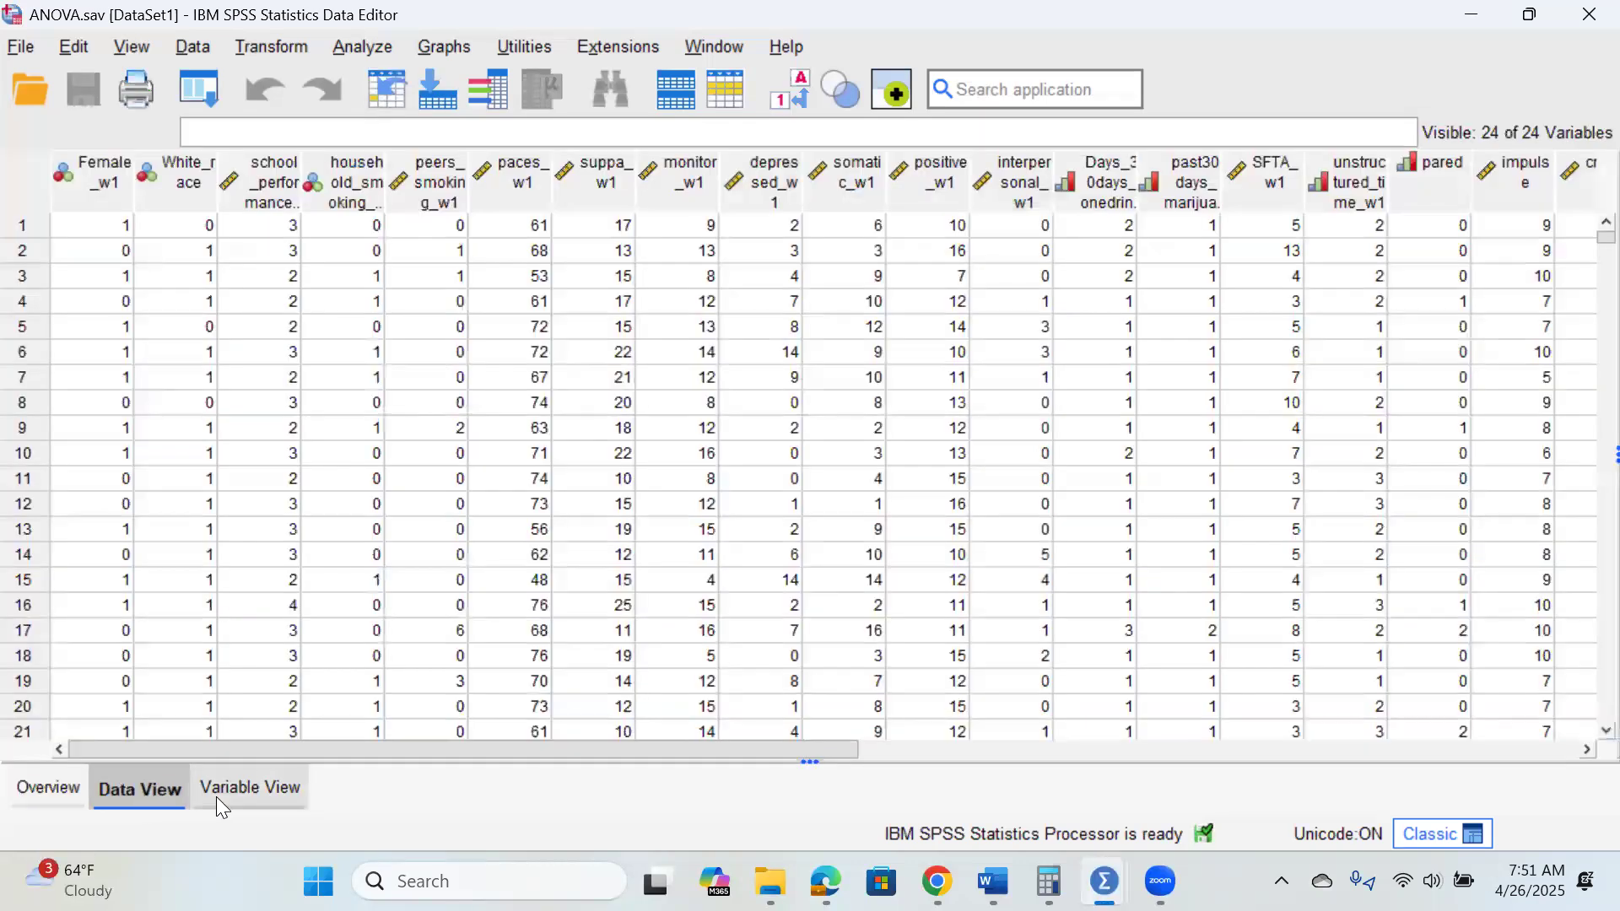
left_click(251, 787)
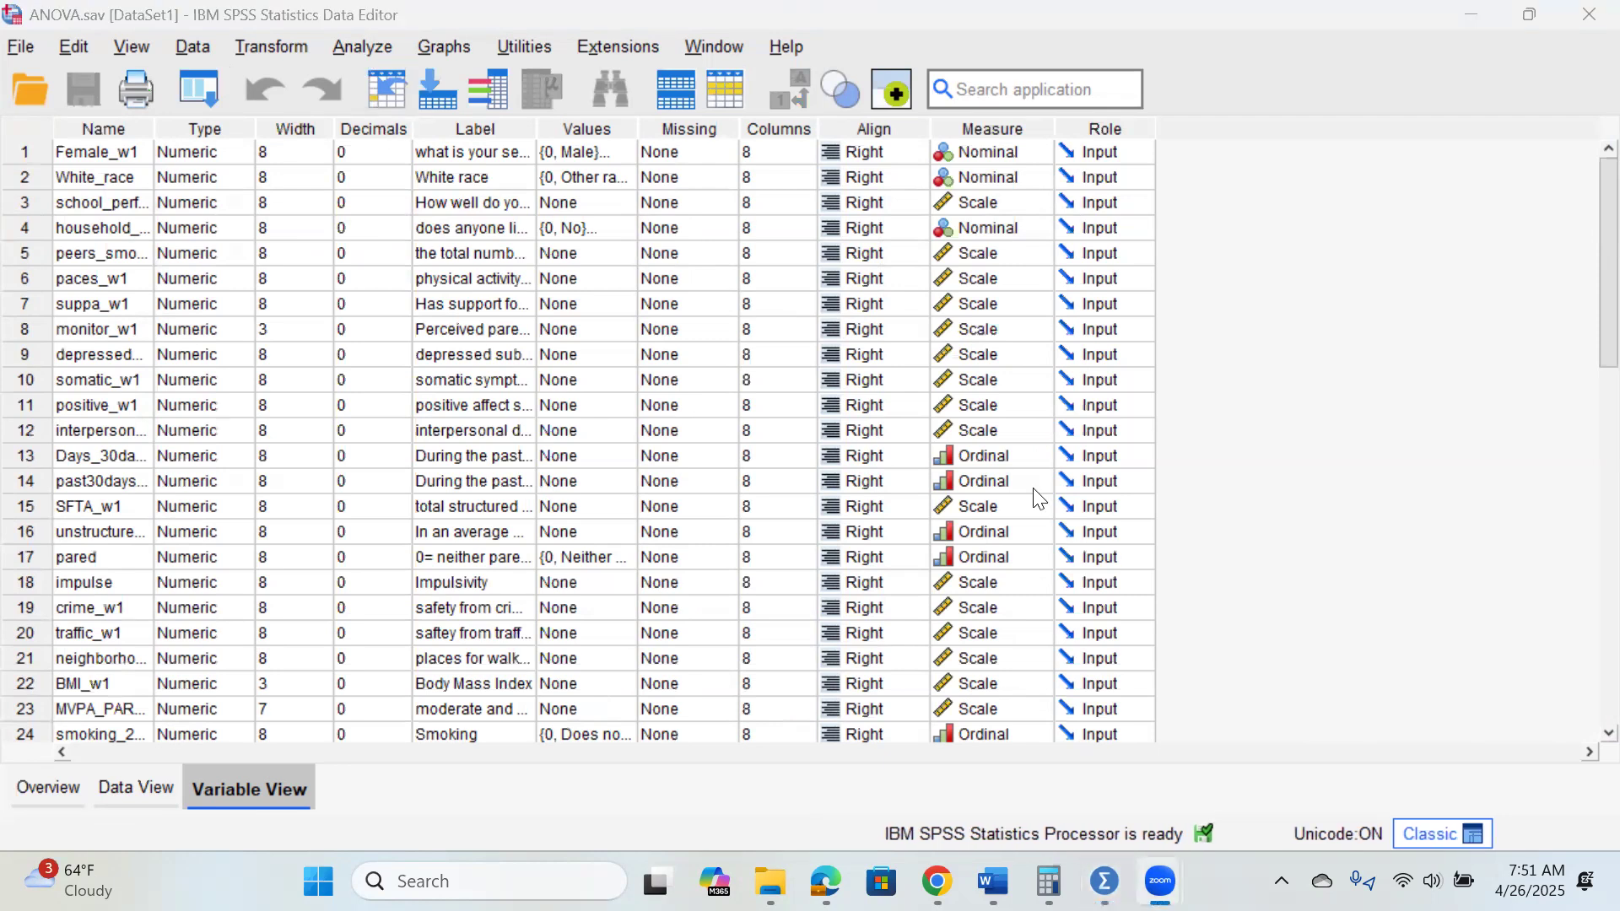
scroll(1131, 560, "down", 5)
scroll(1131, 560, "up", 5)
Start a Univariate General Linear Model analysis and move its dialog slightly up and to the left.
left_click(366, 54)
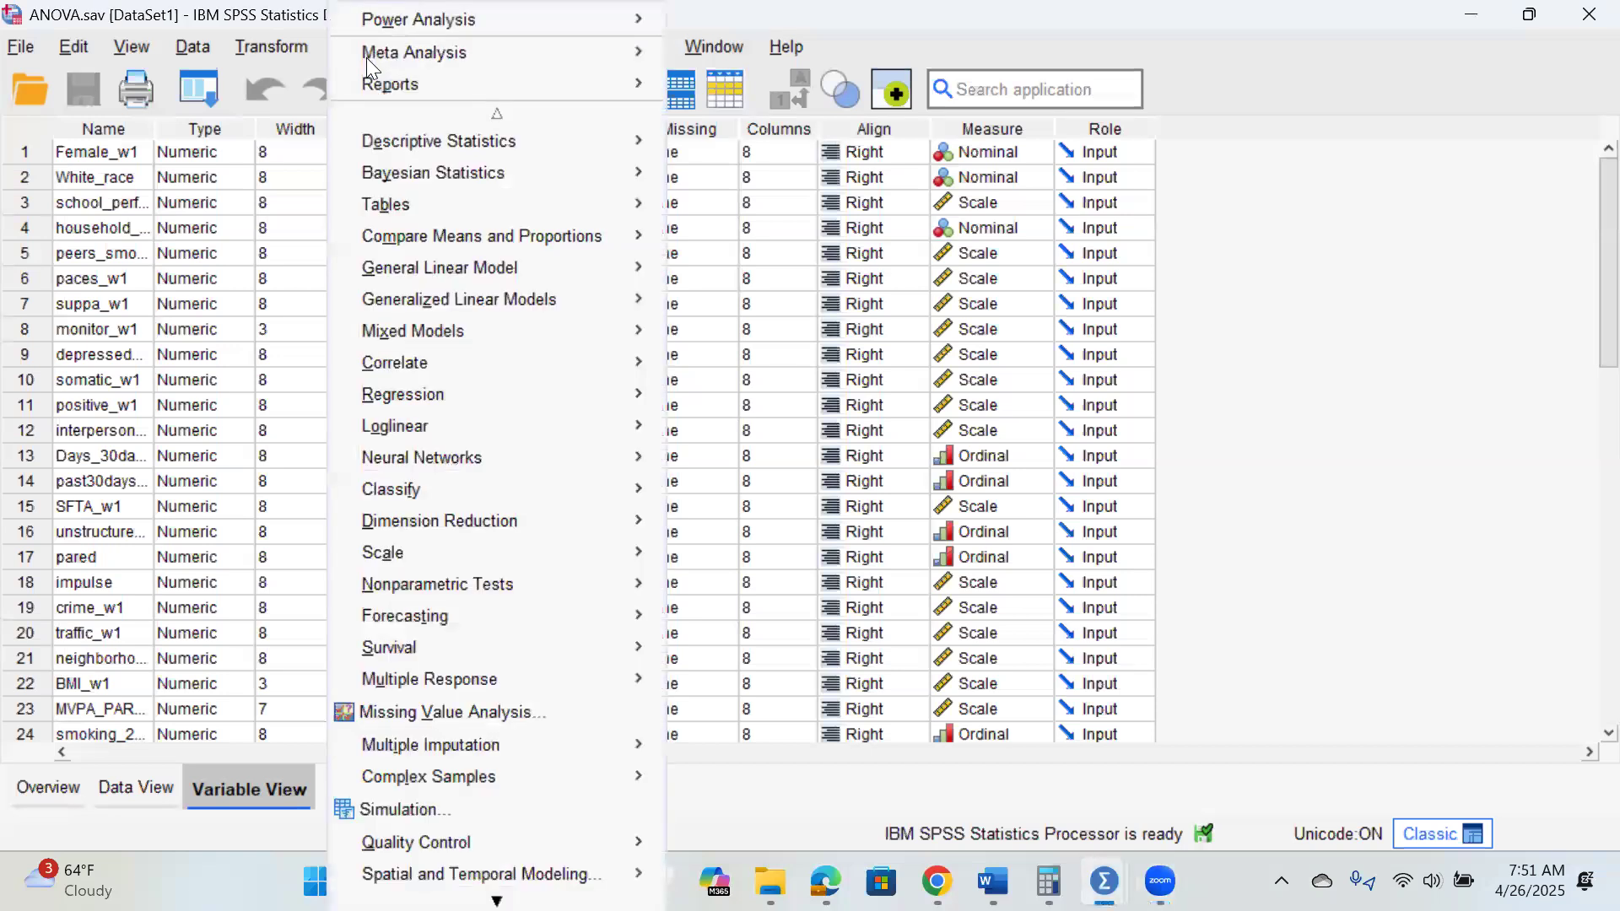
mouse_move(373, 98)
mouse_move(404, 175)
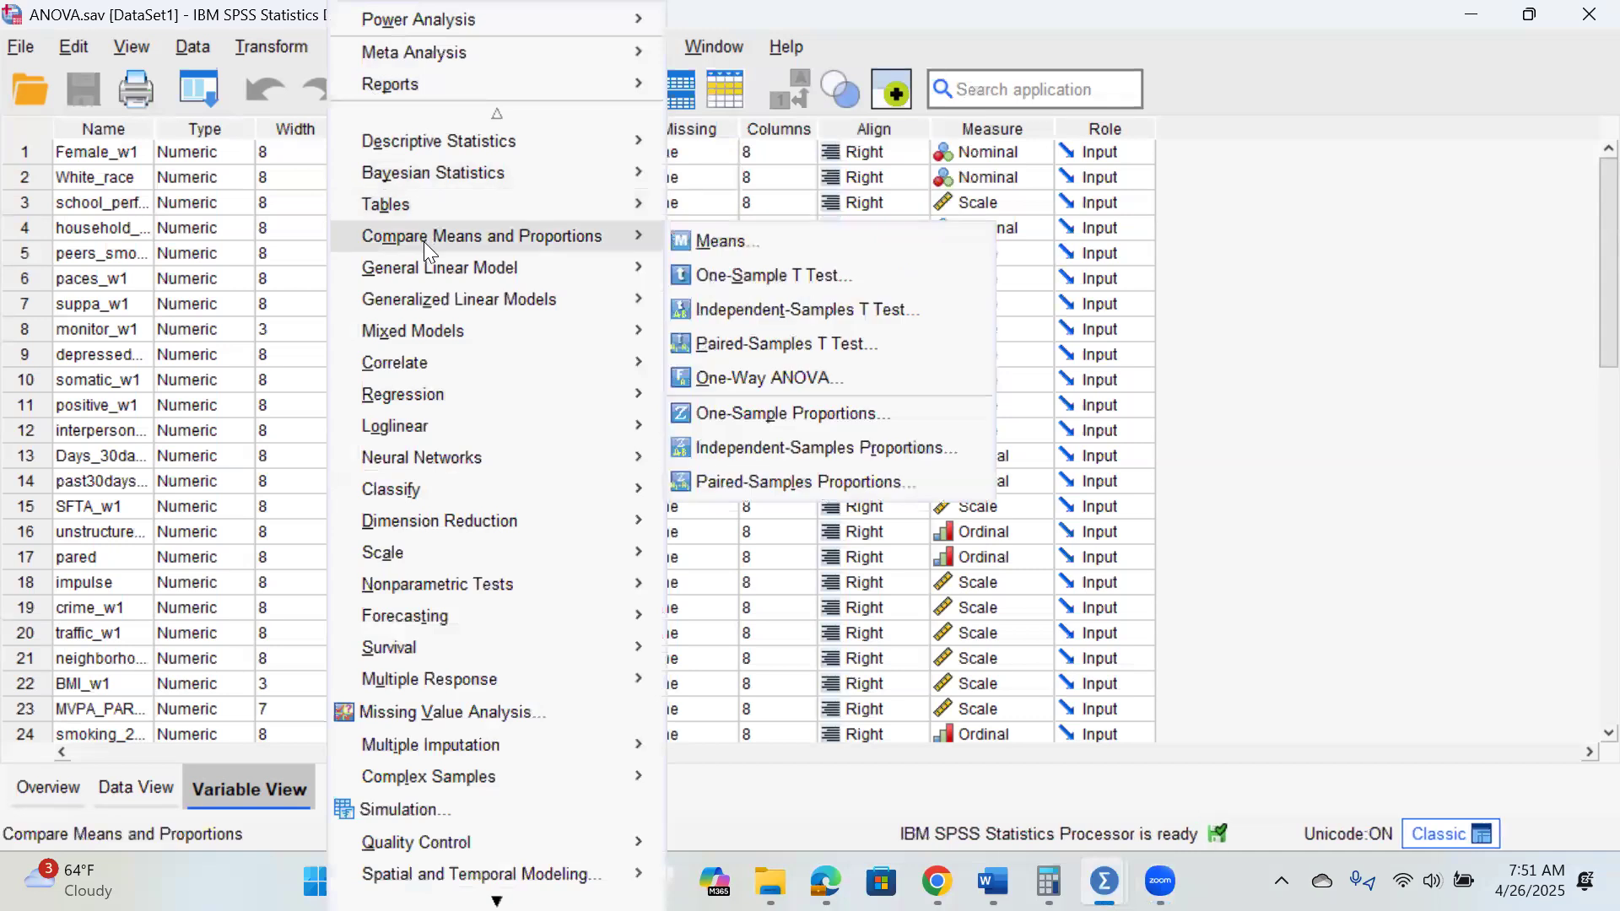
mouse_move(422, 263)
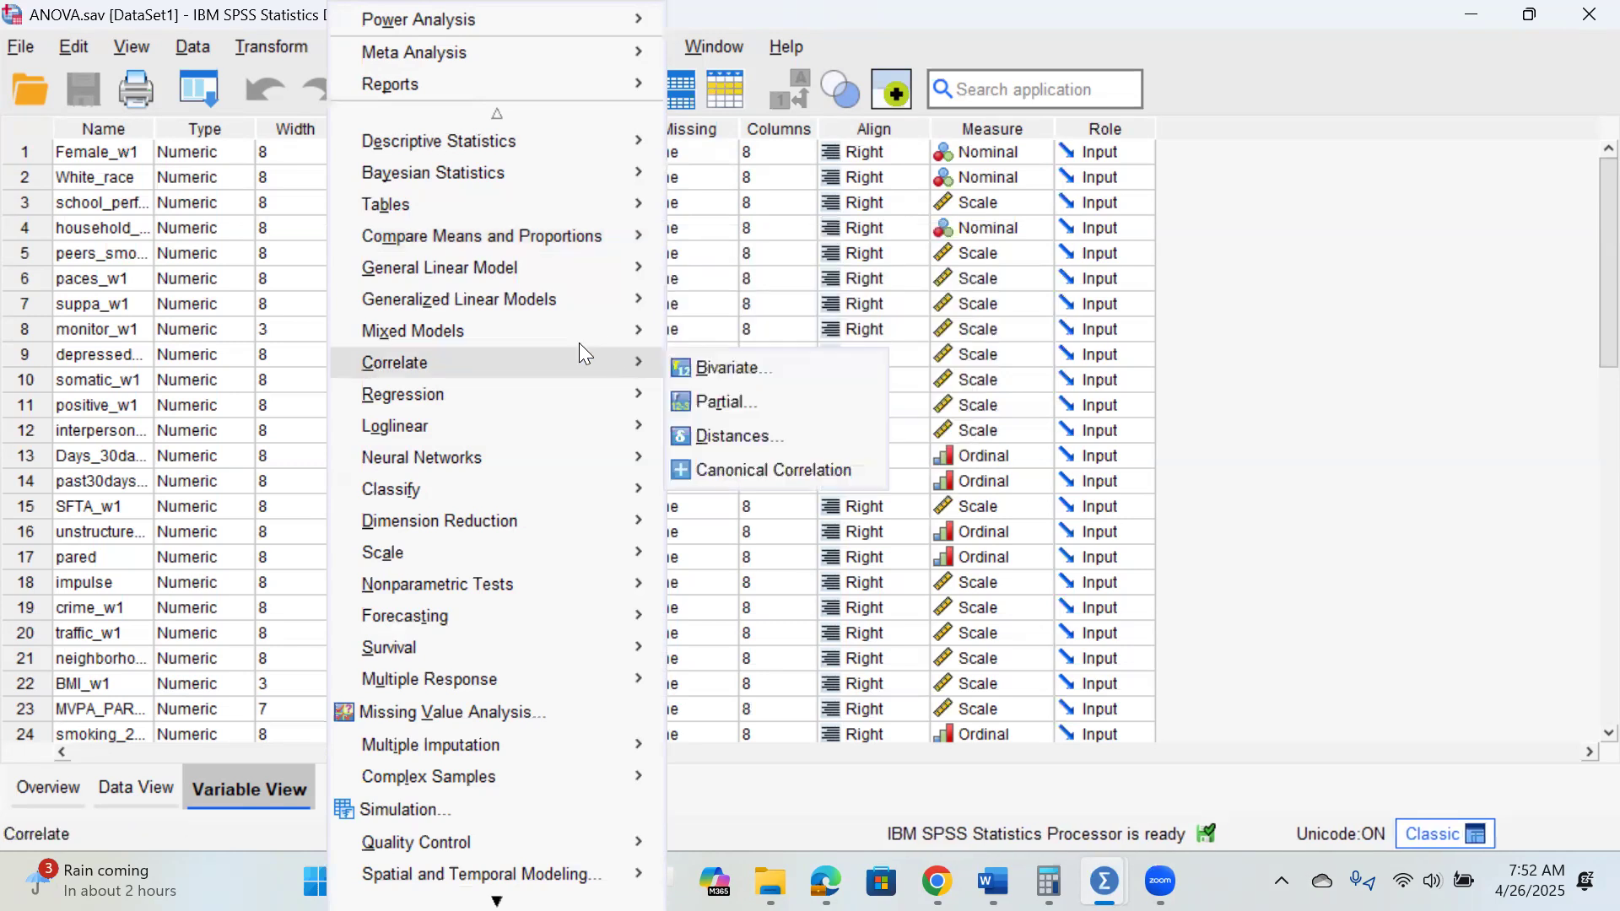
mouse_move(499, 266)
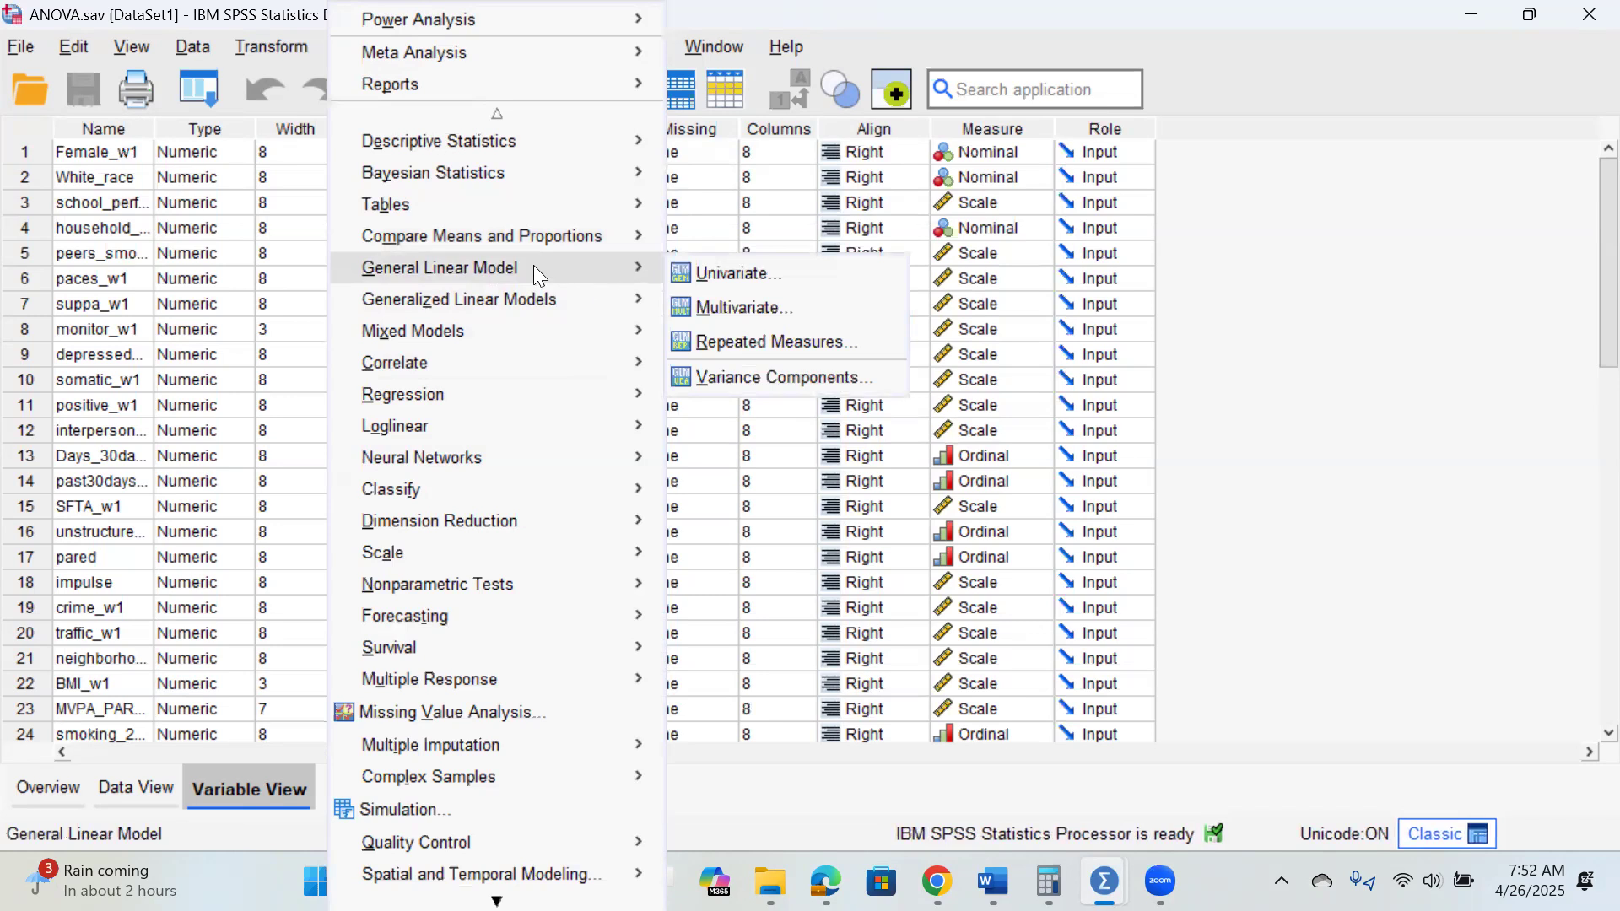
mouse_move(516, 301)
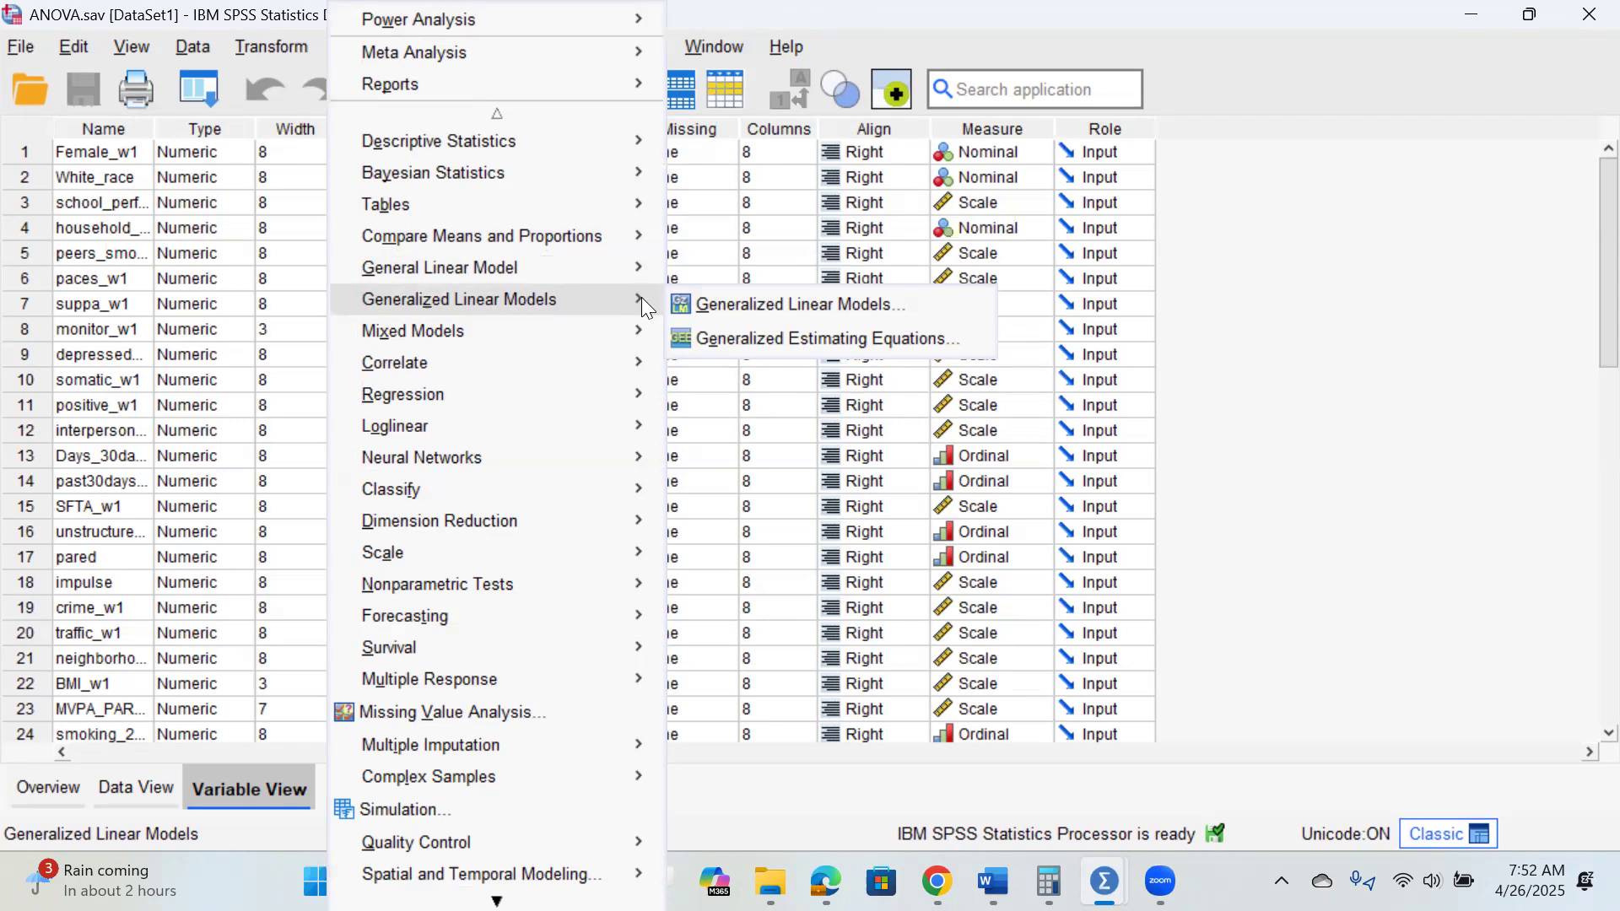
mouse_move(580, 267)
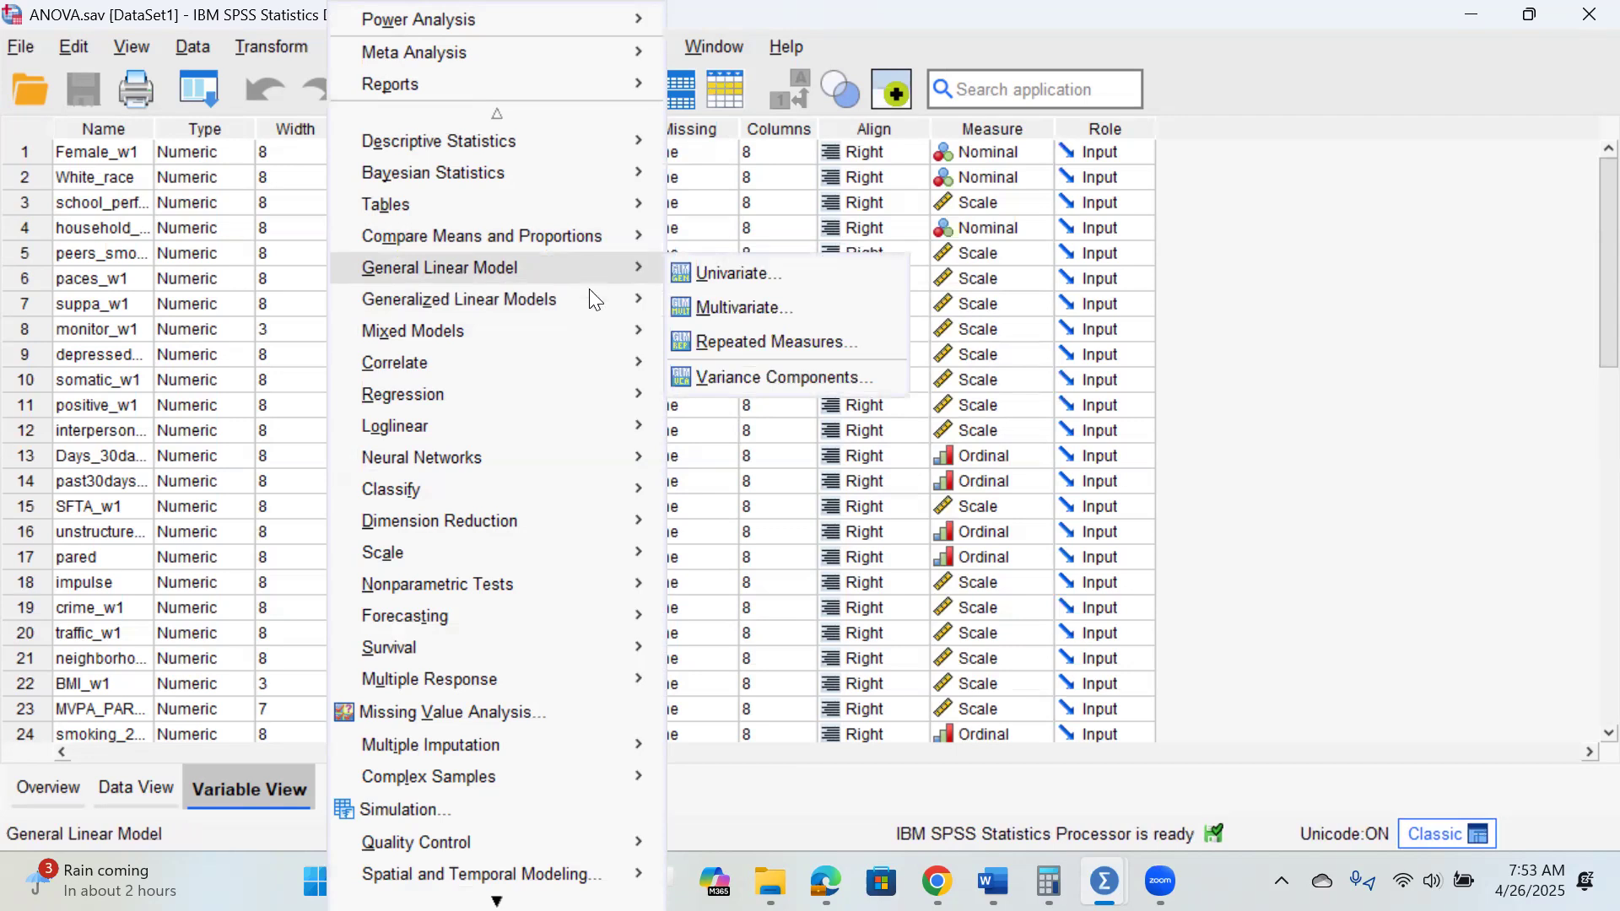
mouse_move(591, 295)
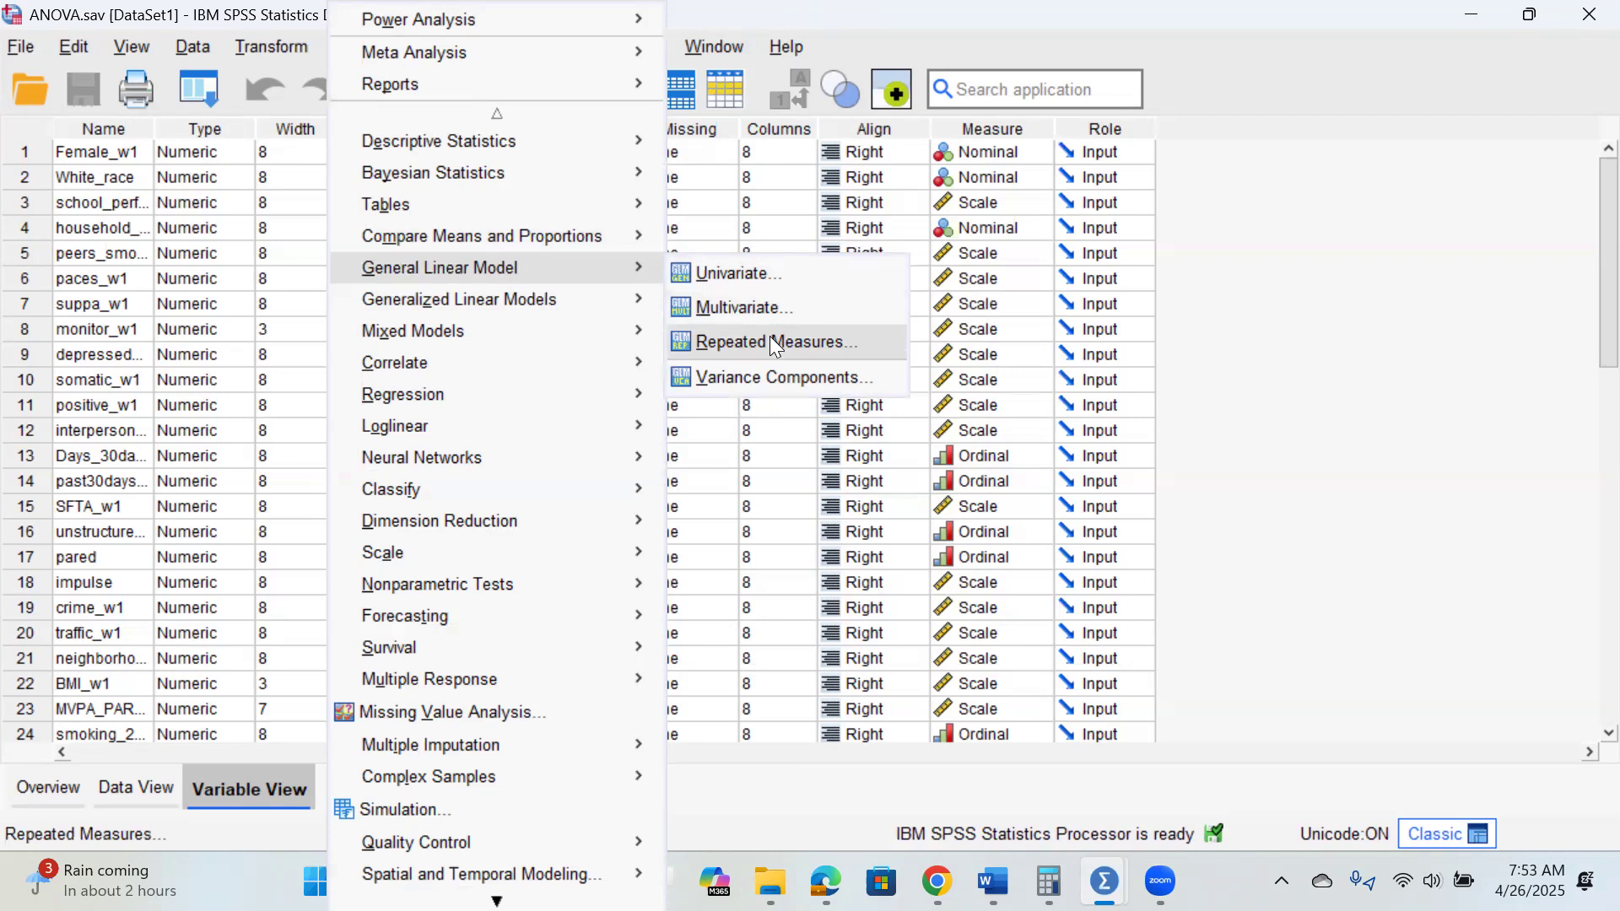
left_click(756, 278)
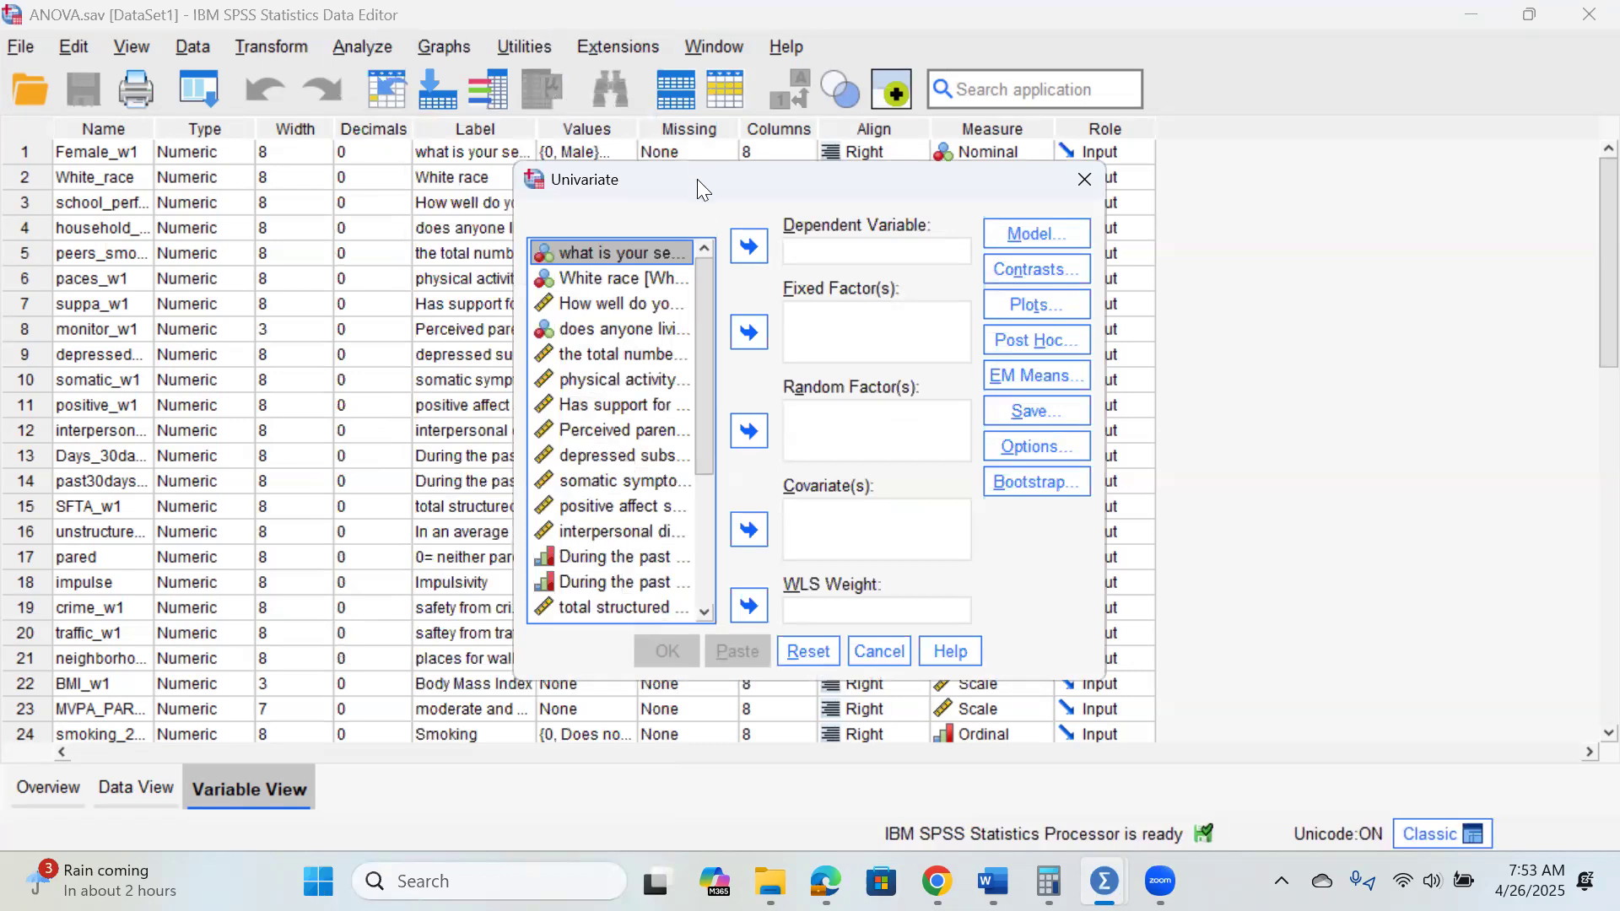
left_click_drag(697, 179, 641, 137)
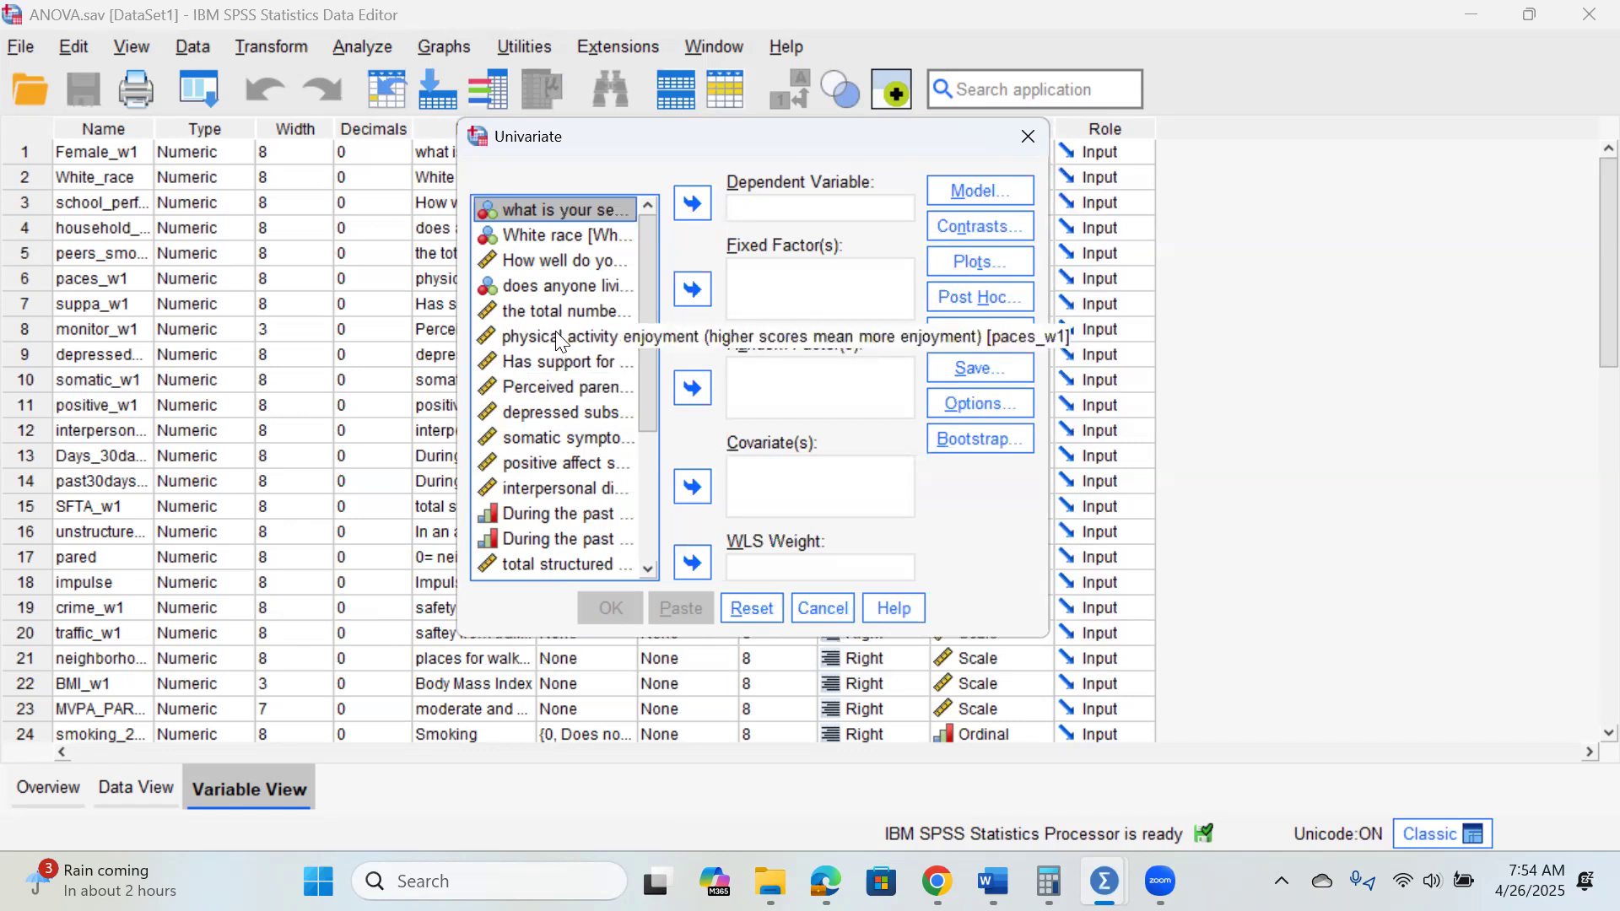
Show variable names instead of labels in the Univariate variable list and assign suppa_w1 as the dependent variable.
right_click(532, 255)
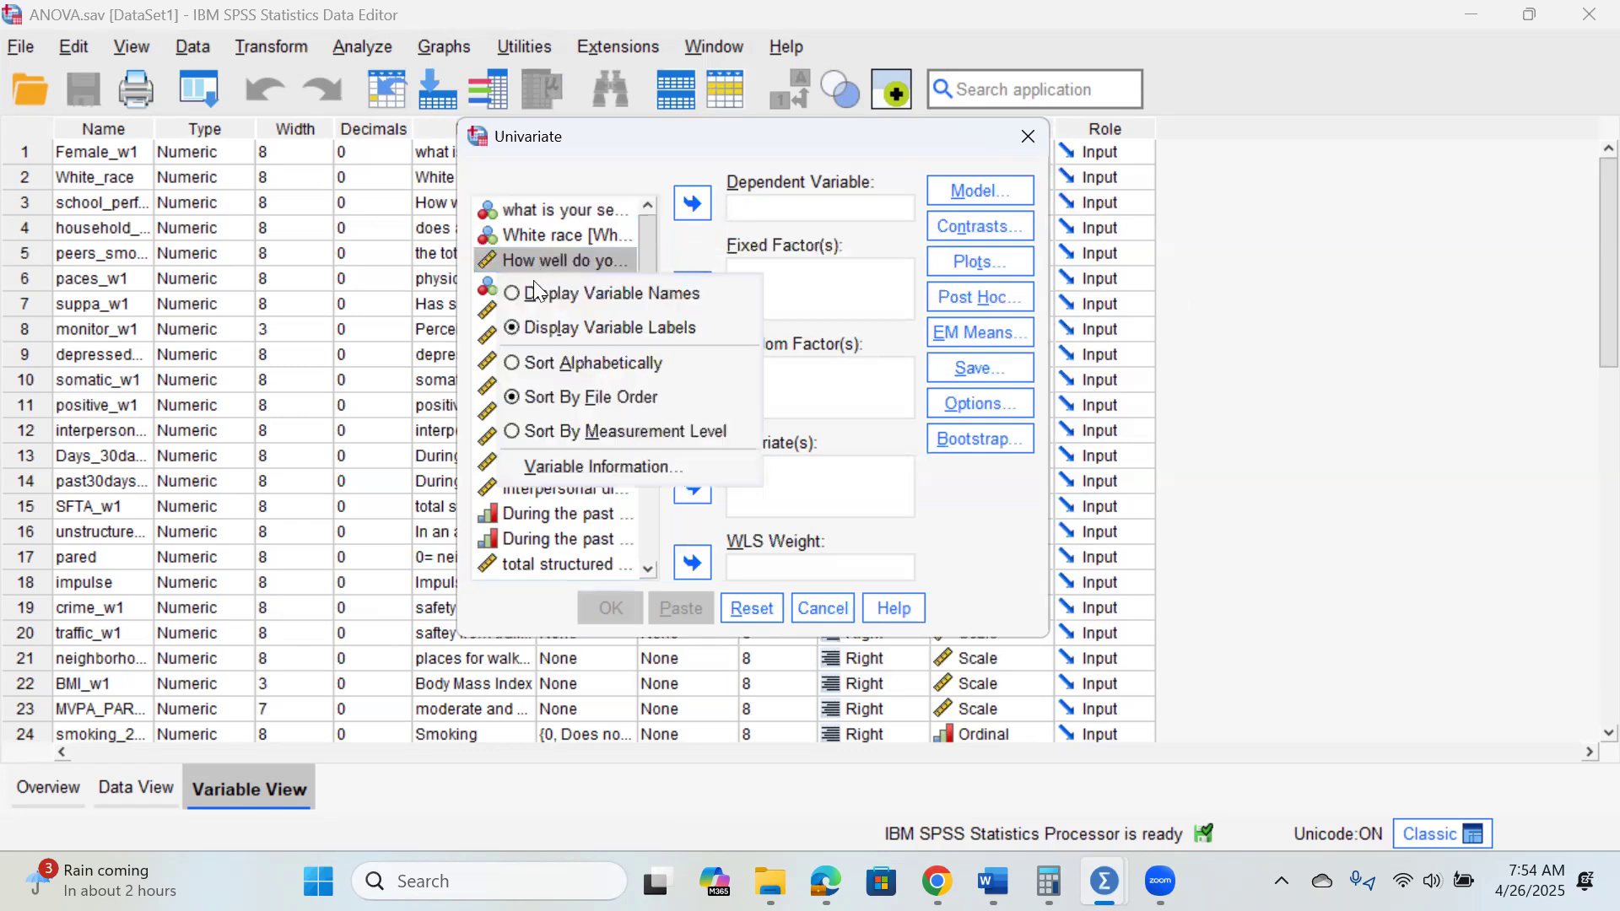
left_click(537, 294)
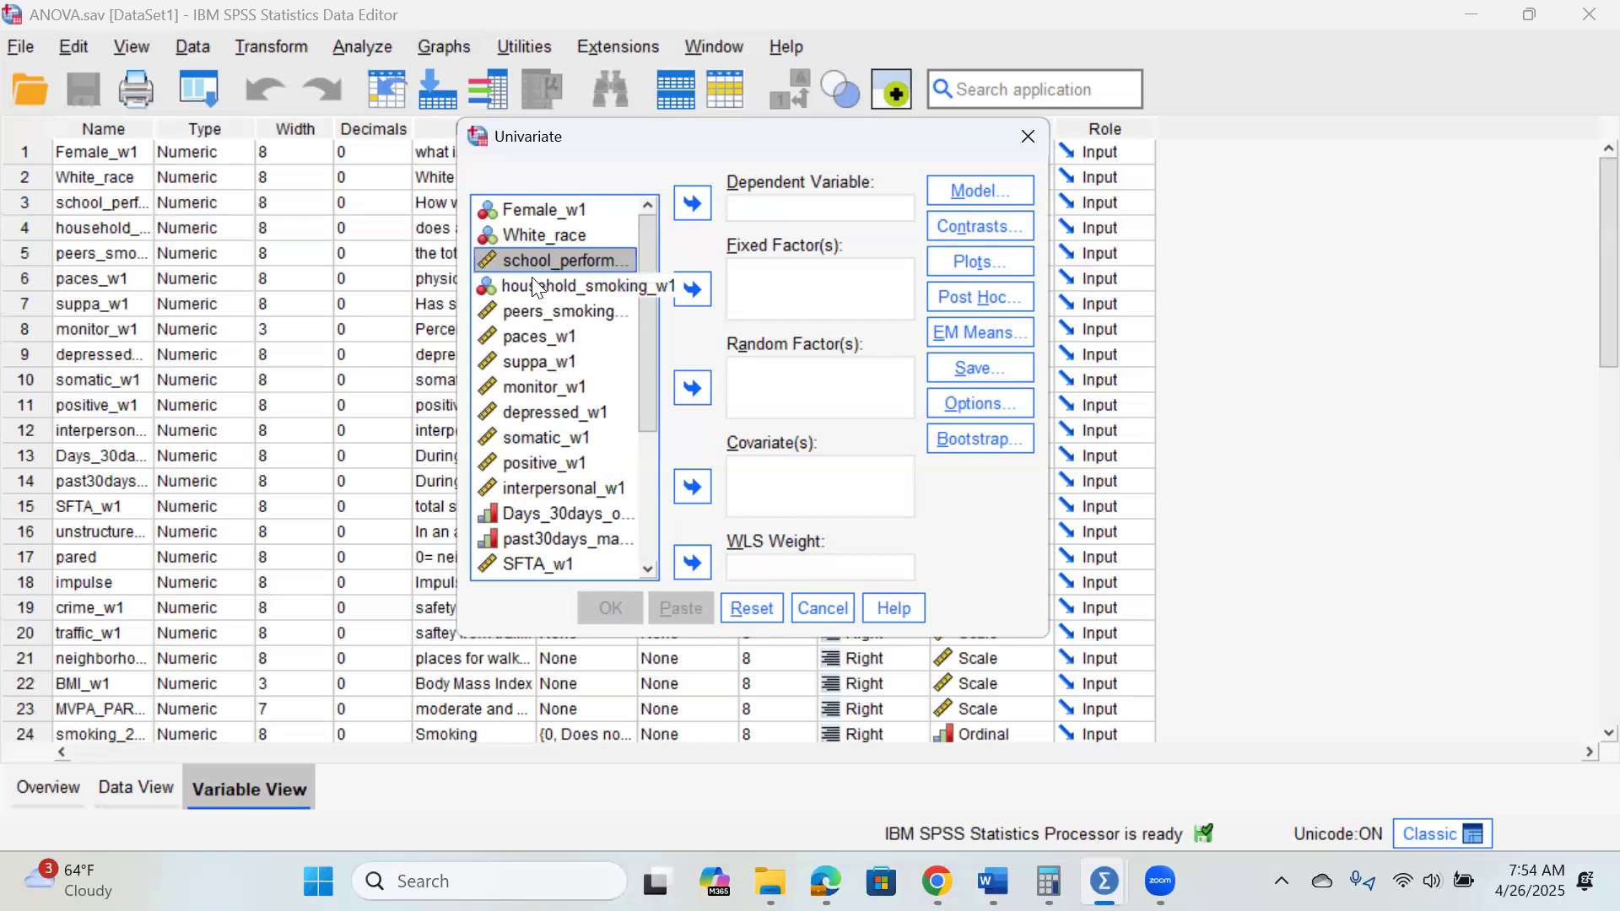
left_click(510, 364)
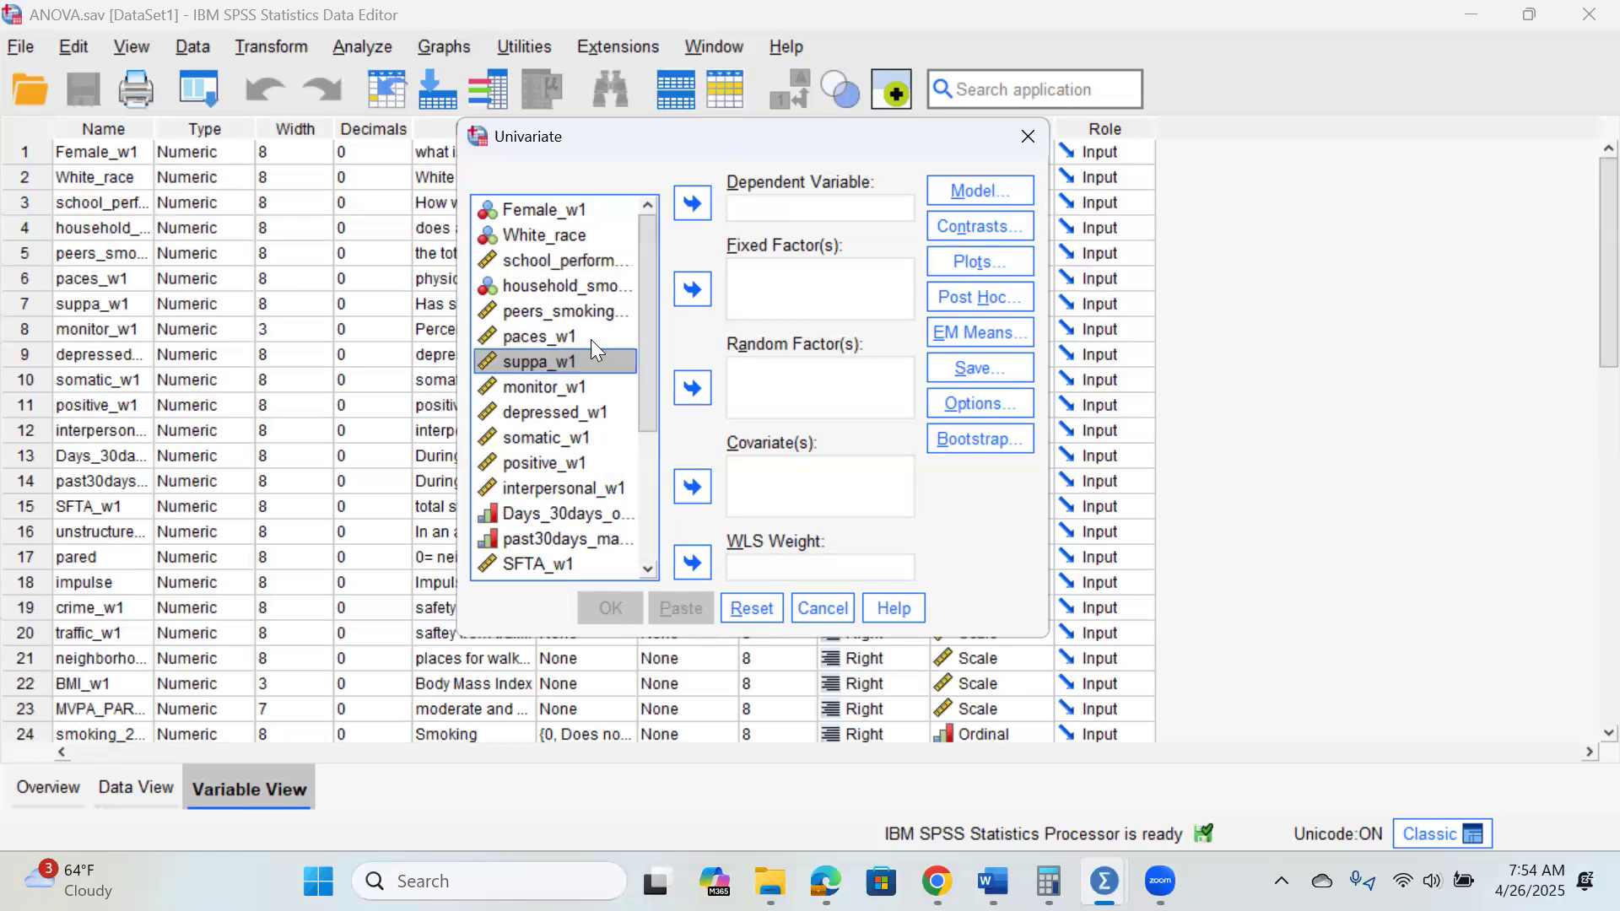
left_click(696, 208)
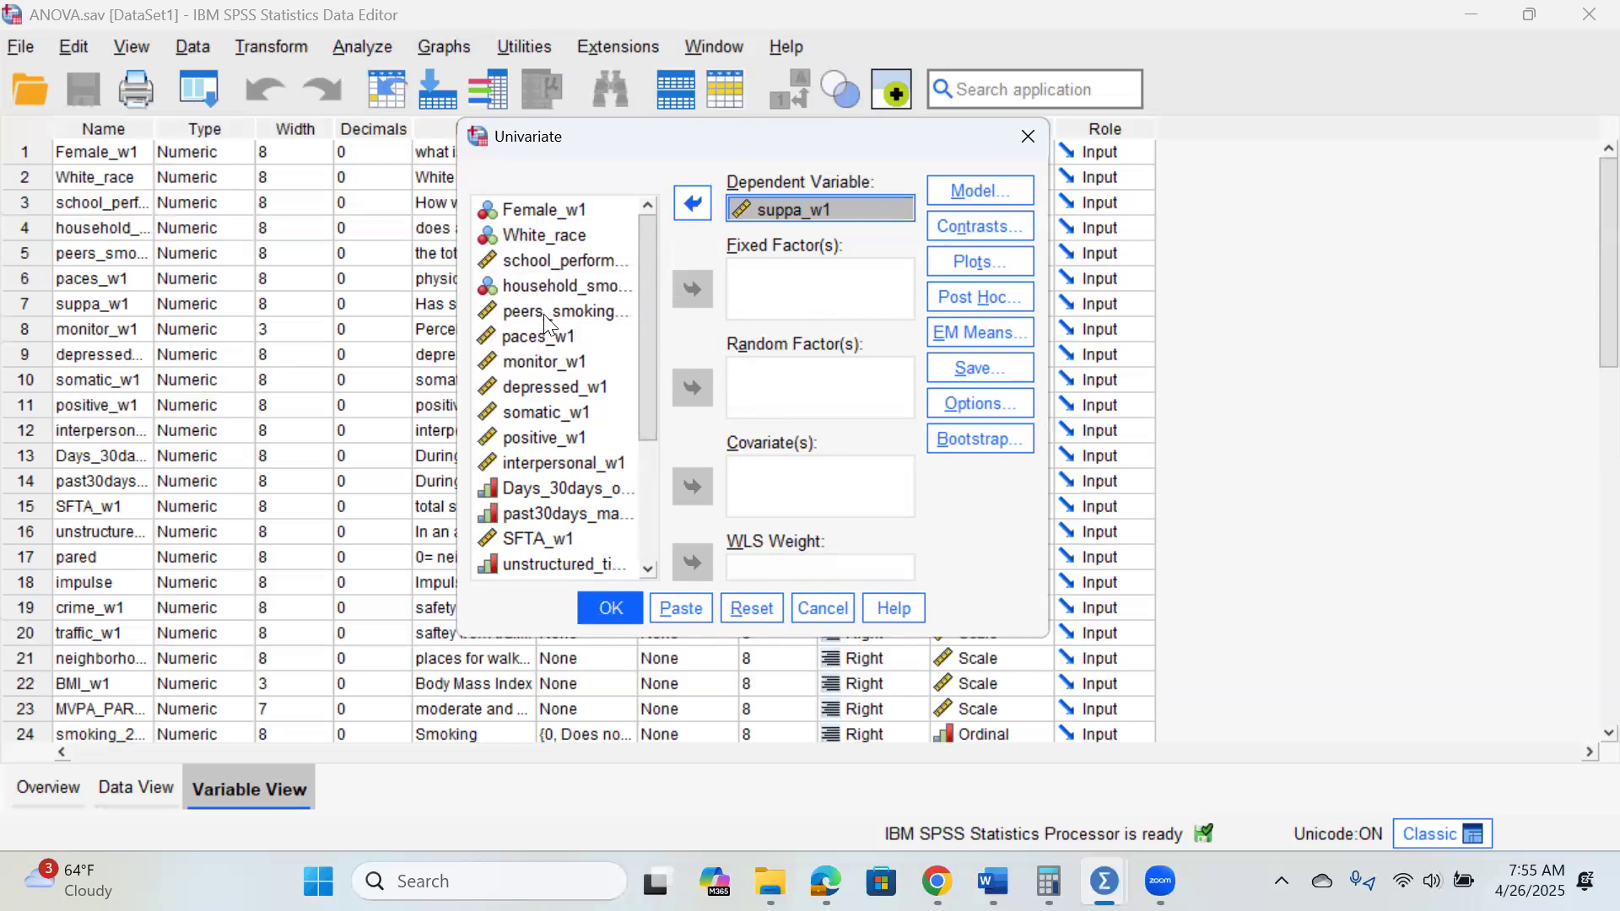
Assign Female_w1 and White_race as fixed factors and paces_w1 as the covariate of the Univariate analysis.
left_click(535, 211)
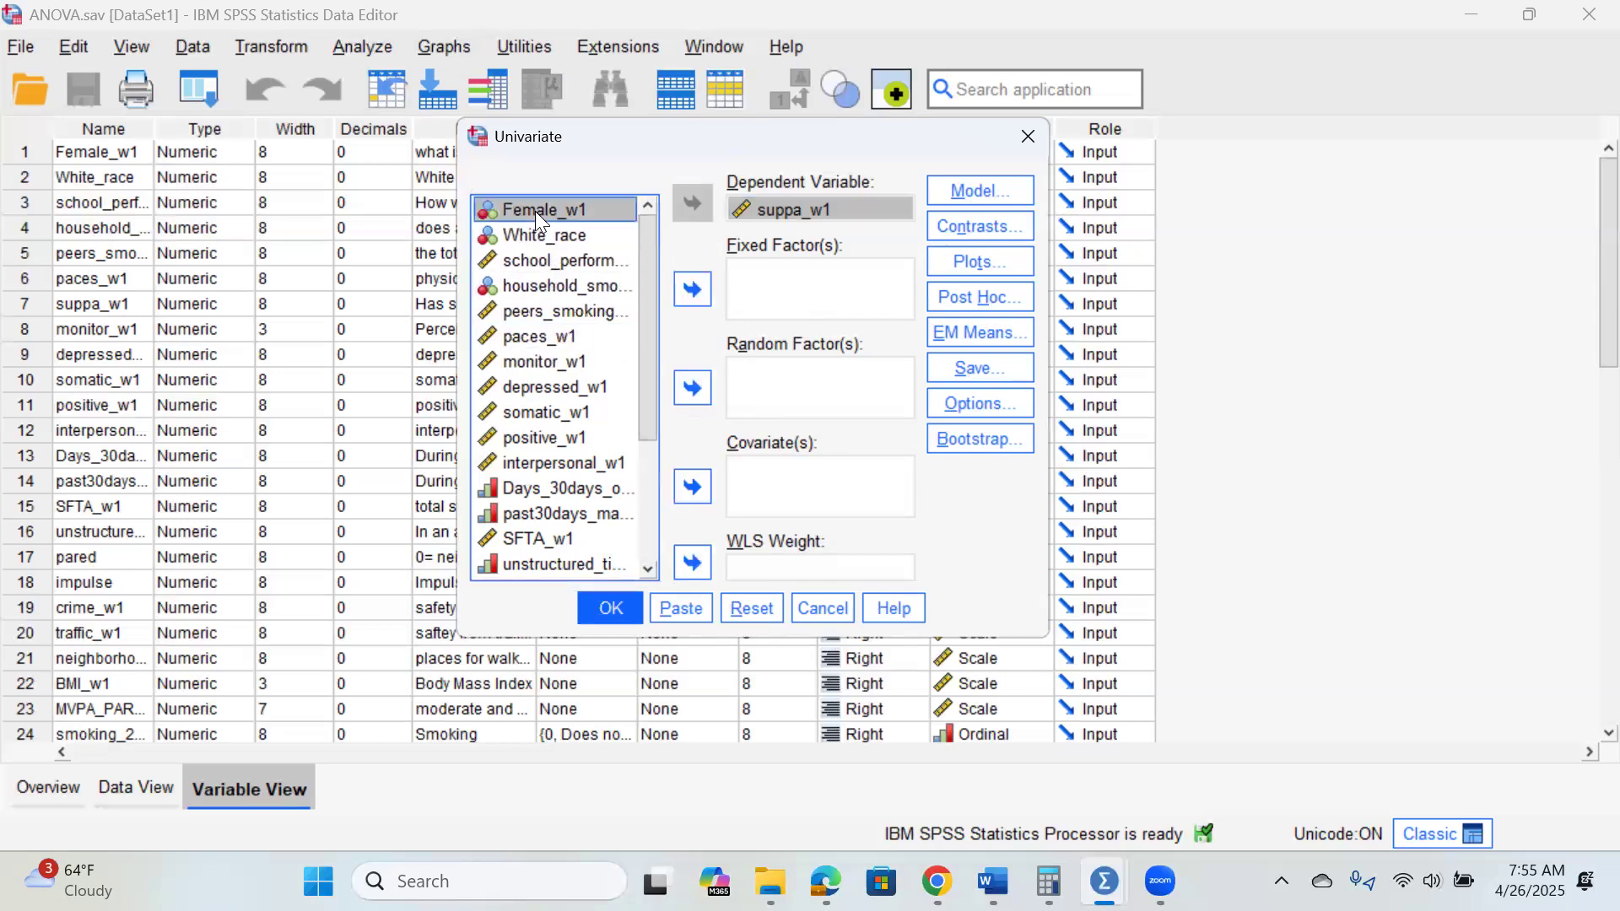
left_click(692, 288)
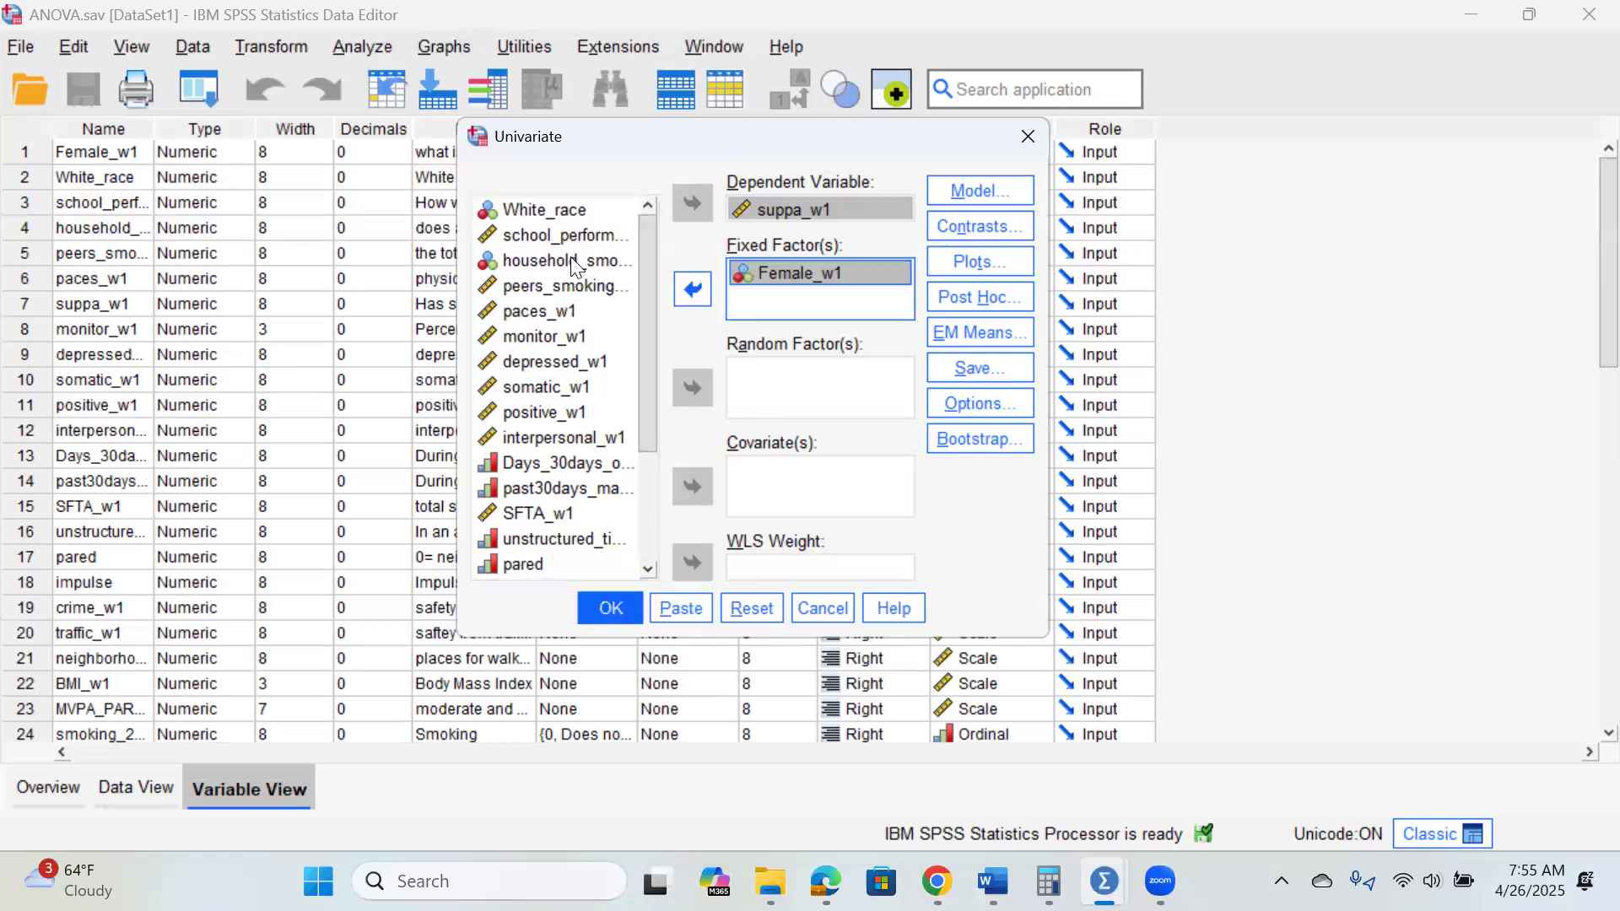
left_click(549, 211)
left_click(693, 288)
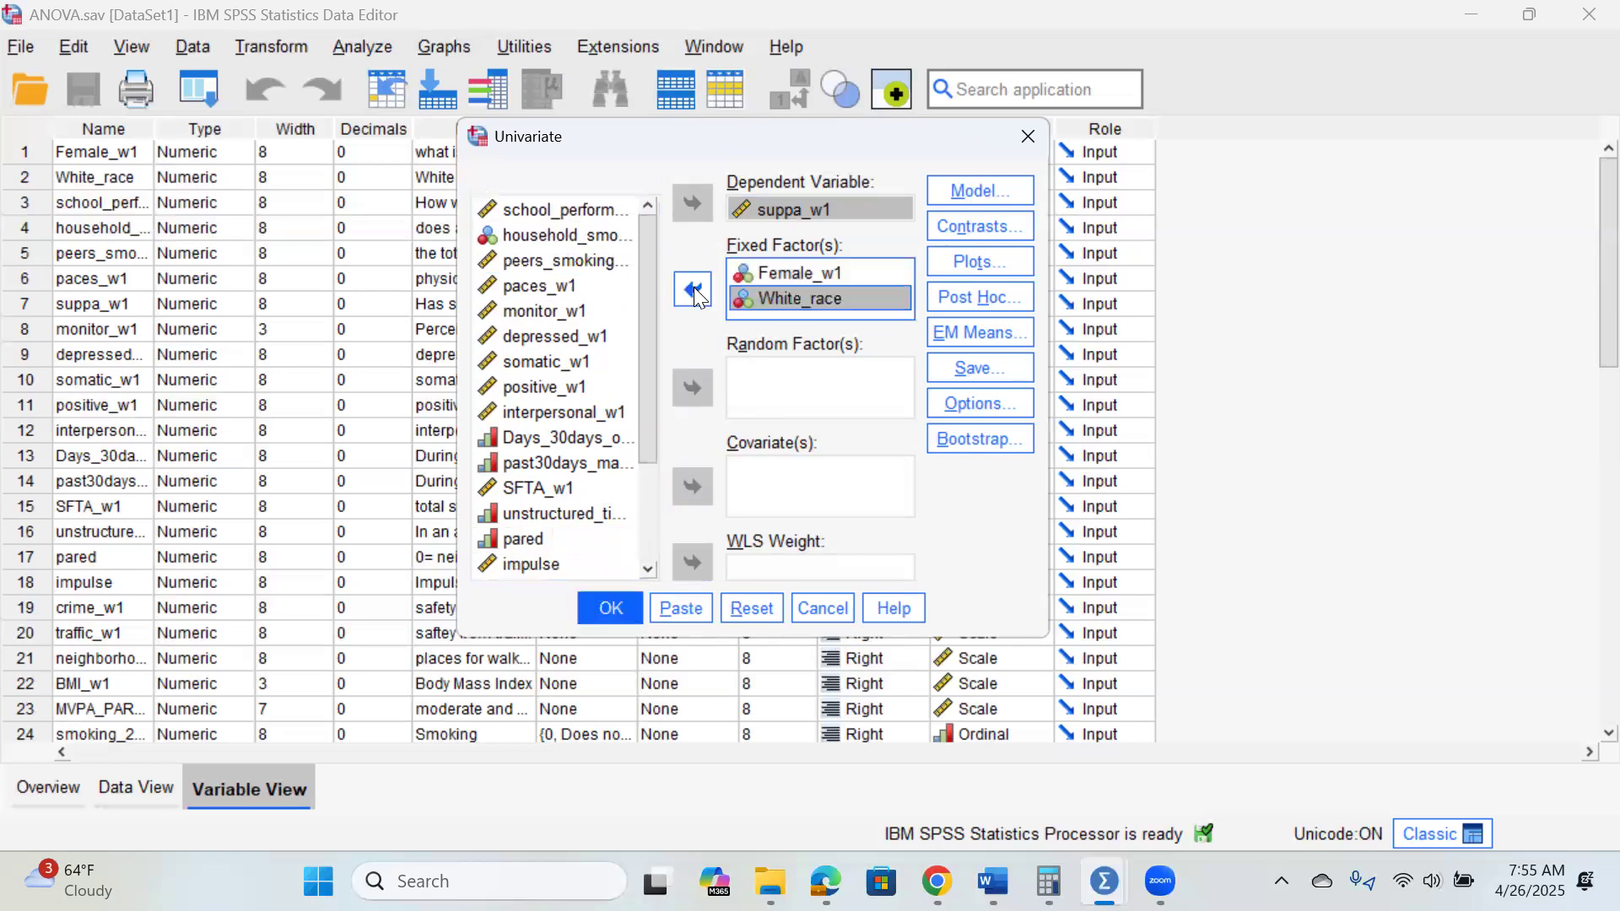
left_click(829, 306)
left_click(535, 291)
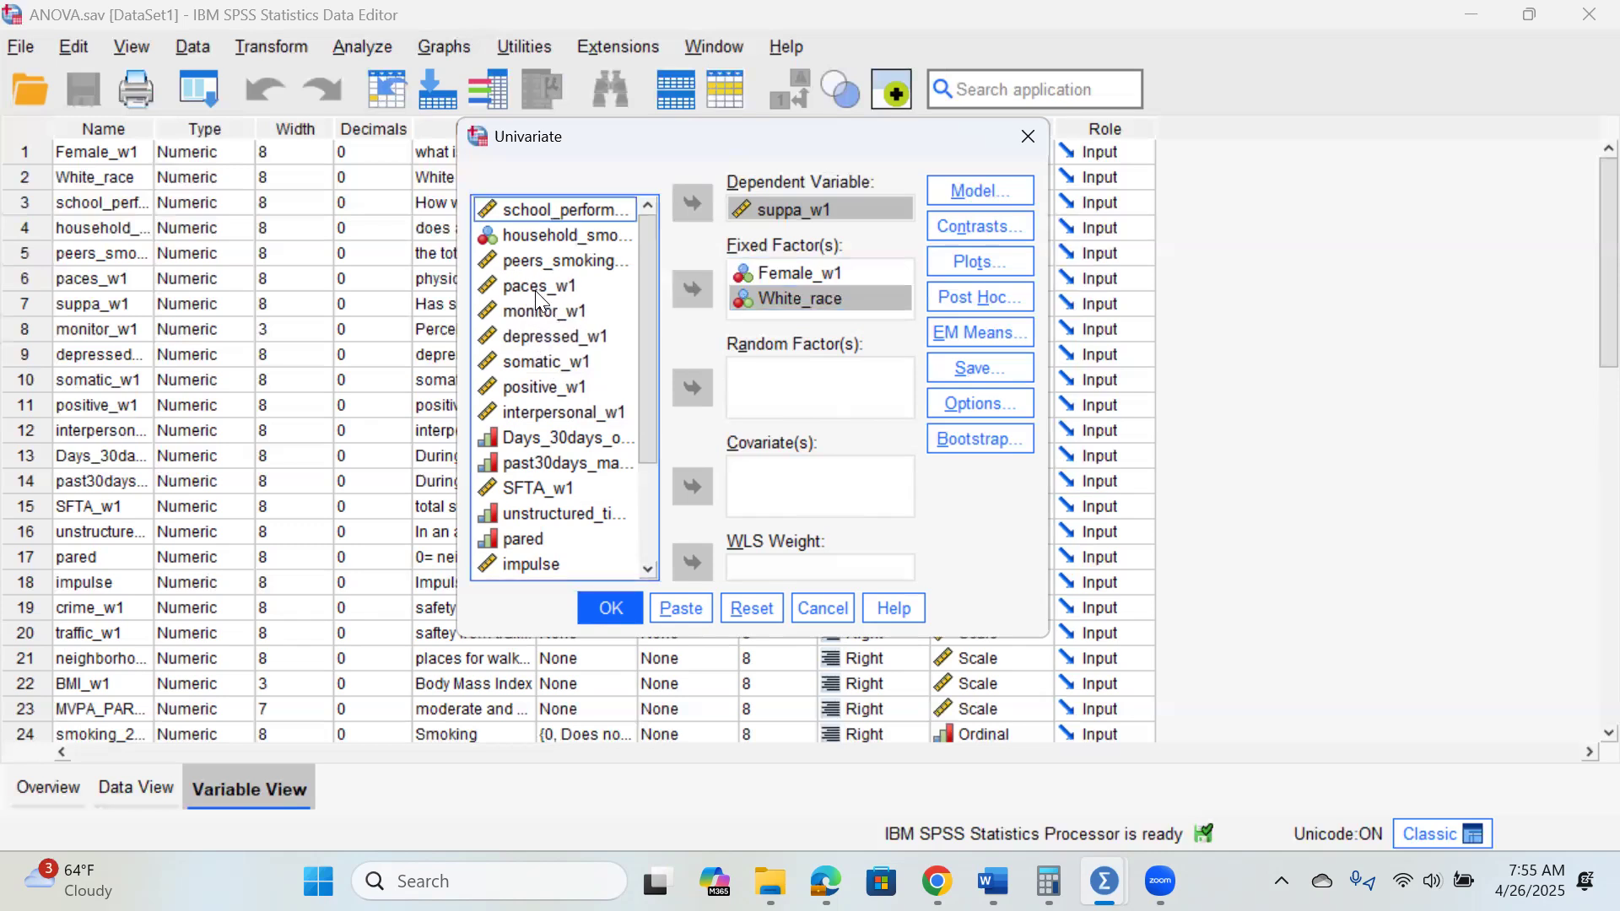
left_click(693, 486)
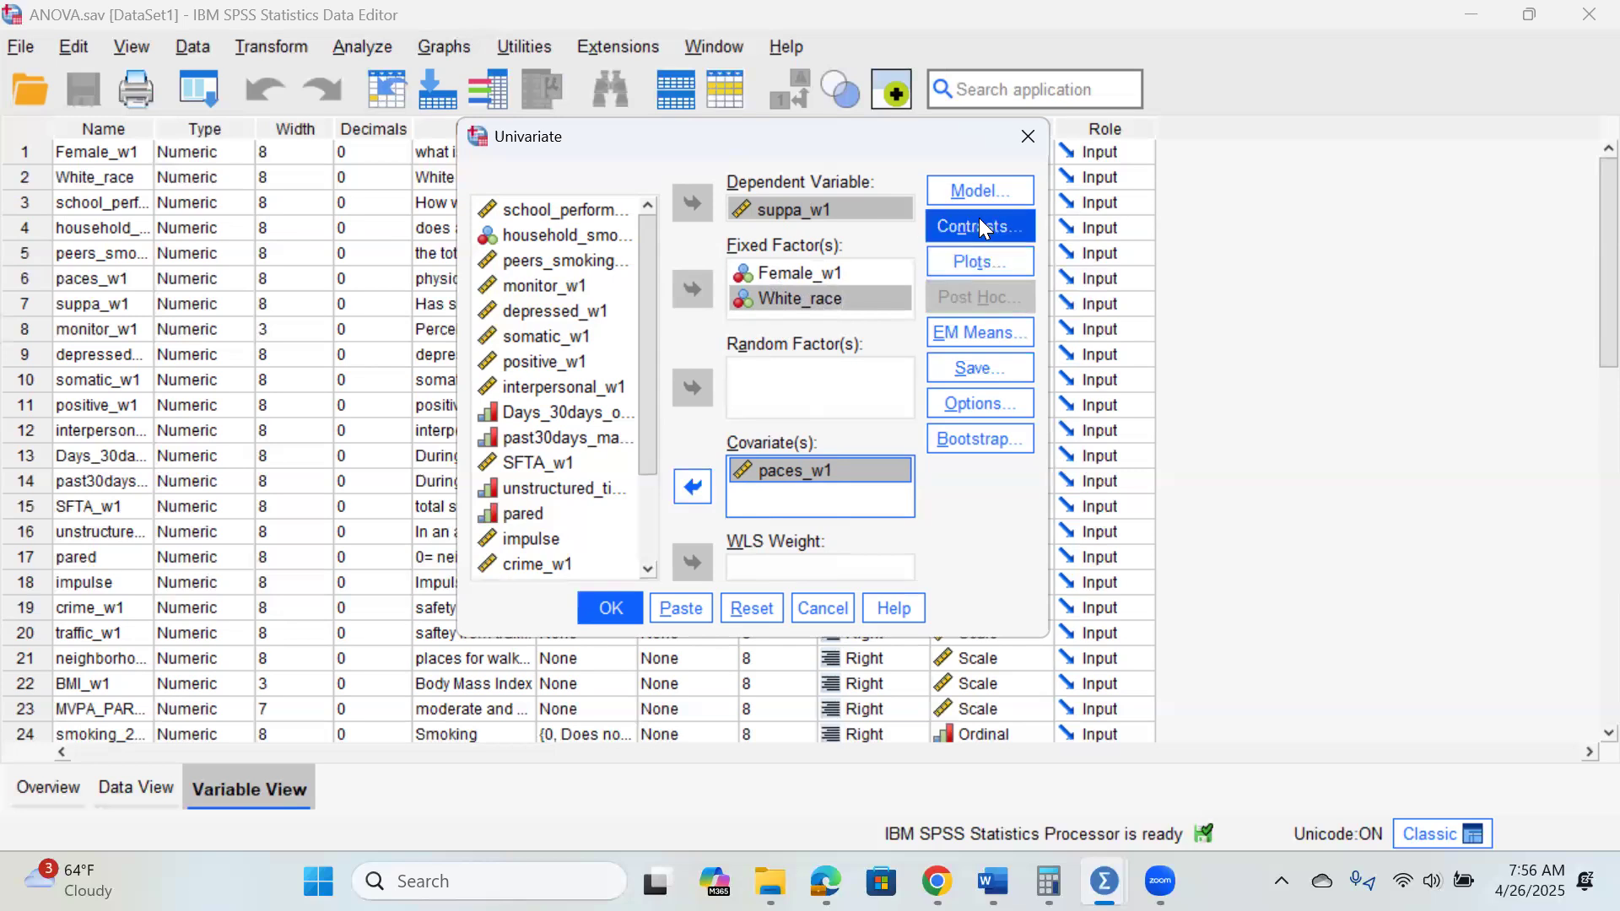
Specify the Univariate model with built terms and add the main effects of Female_w1, White_race and paces_w1.
left_click(975, 194)
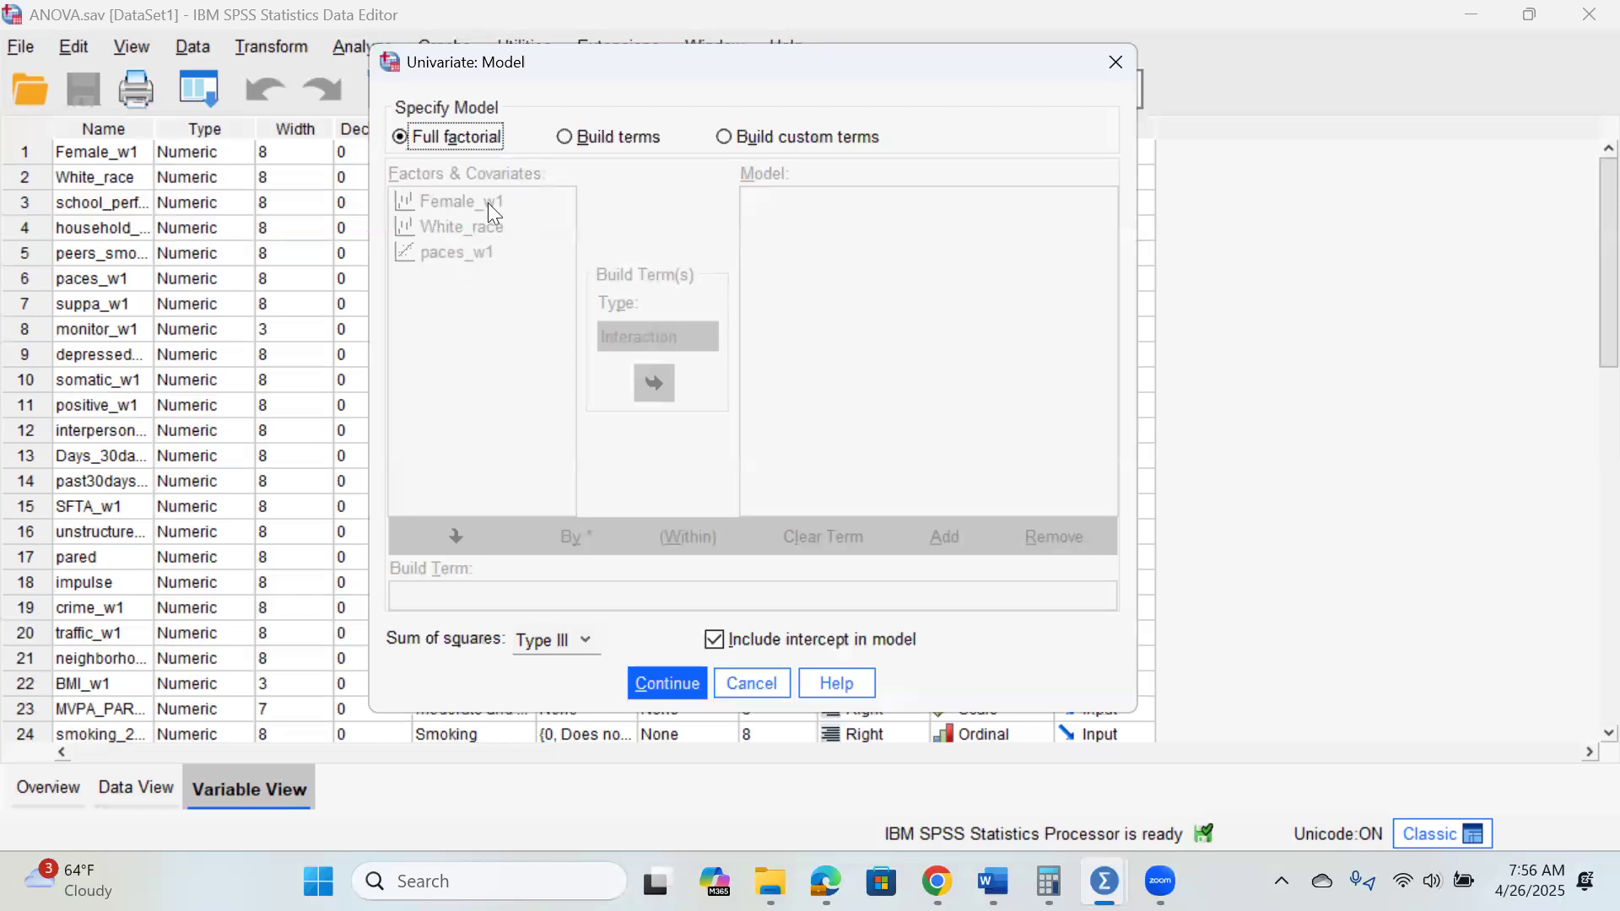
left_click(571, 136)
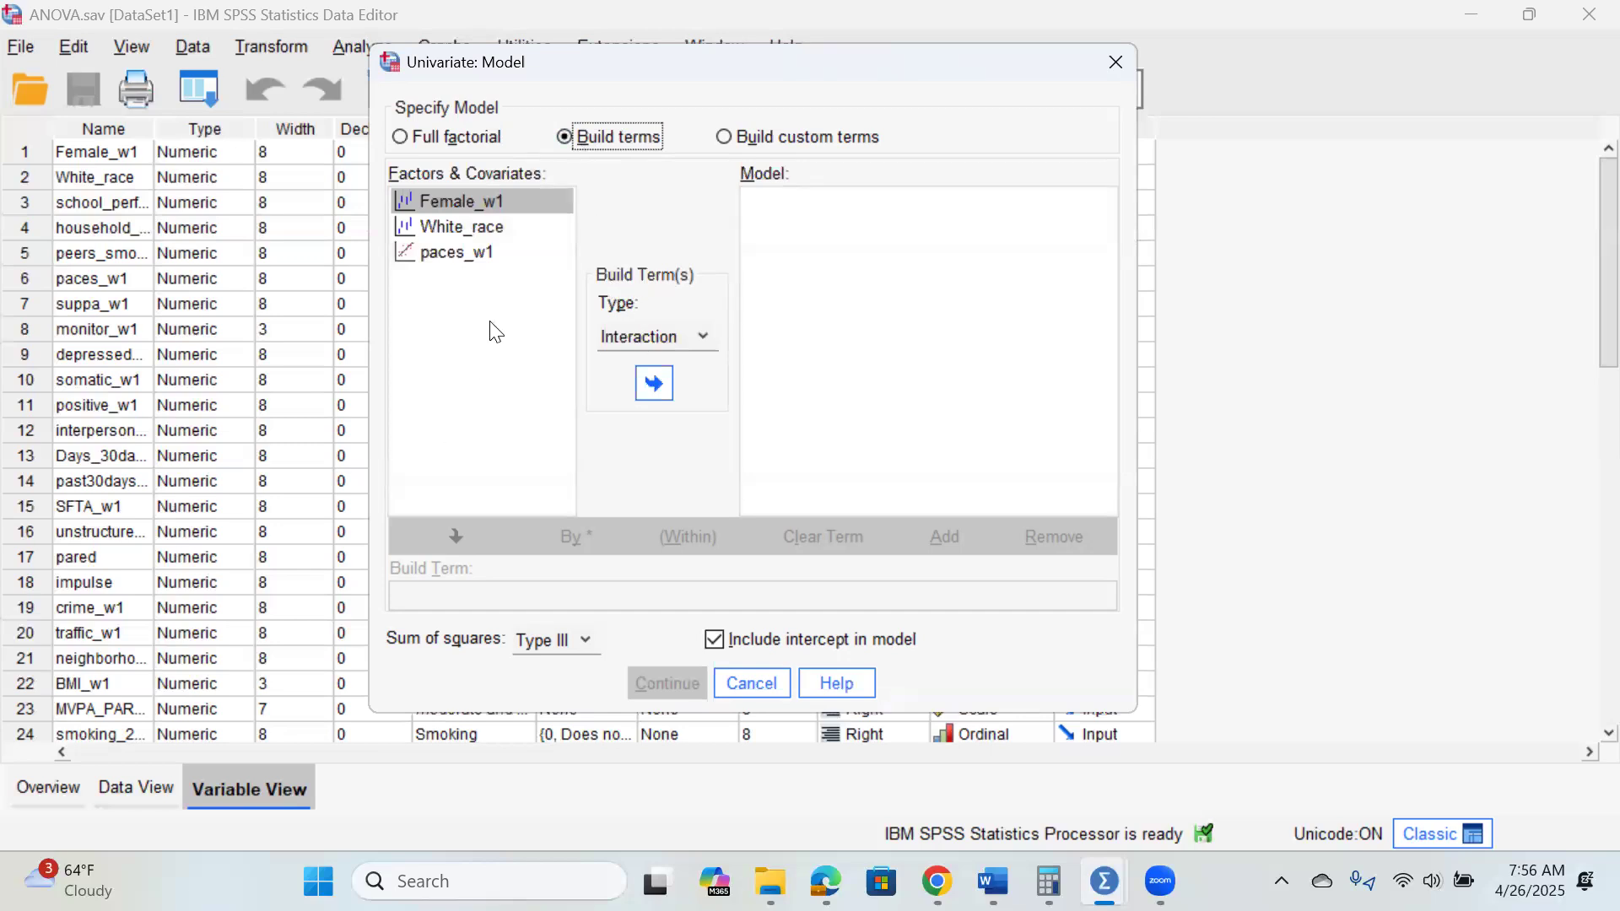
left_click(459, 253, "shift")
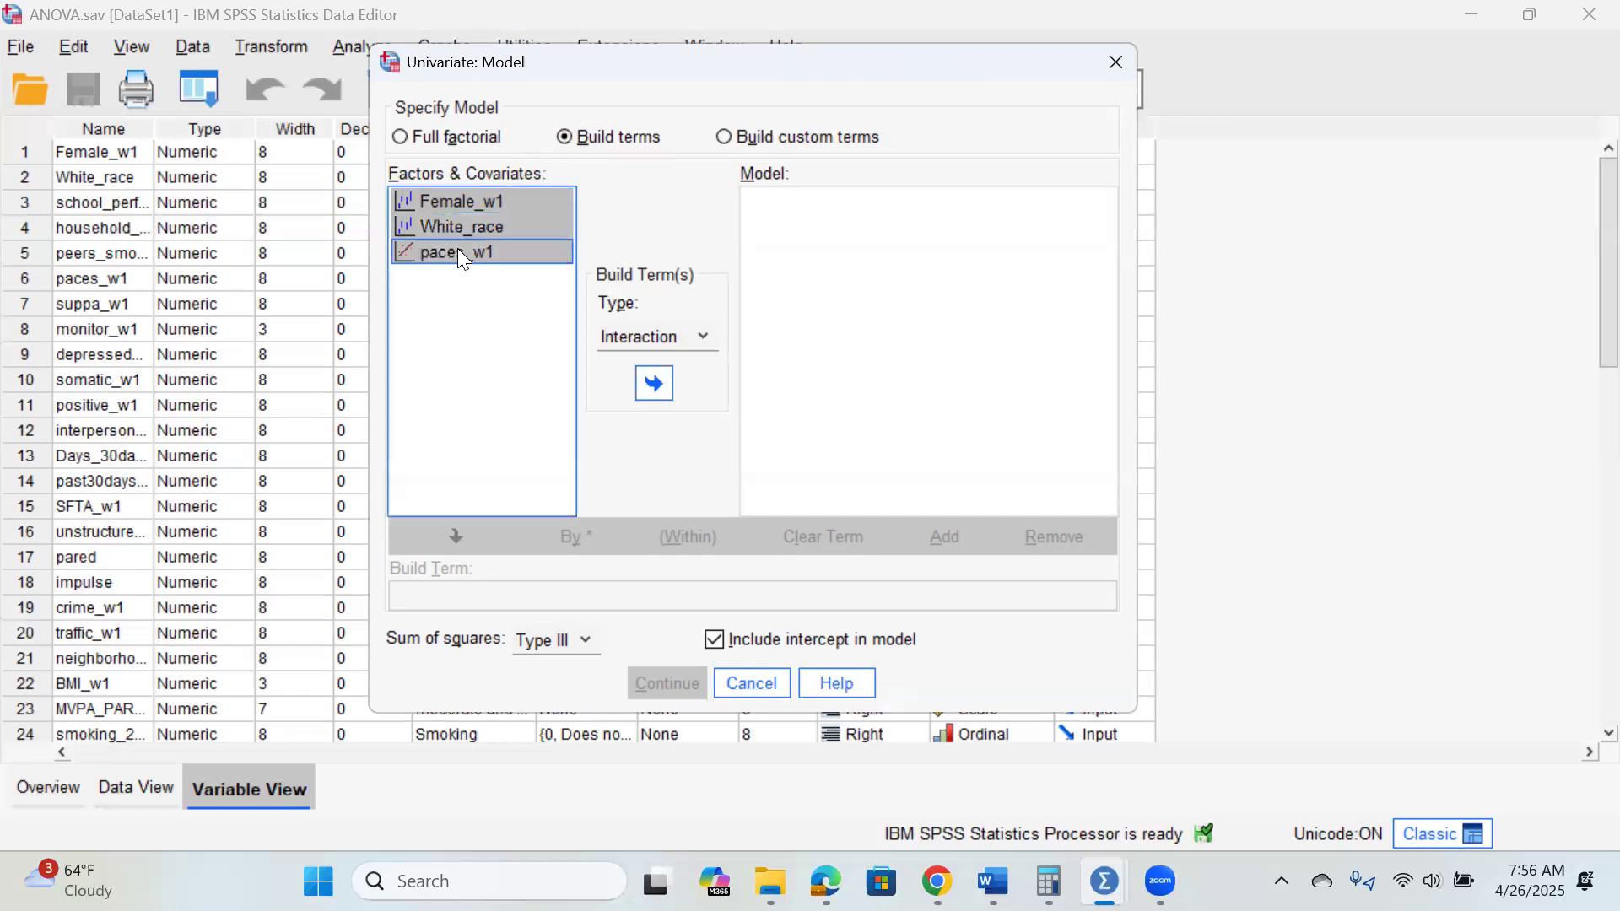
left_click(705, 344)
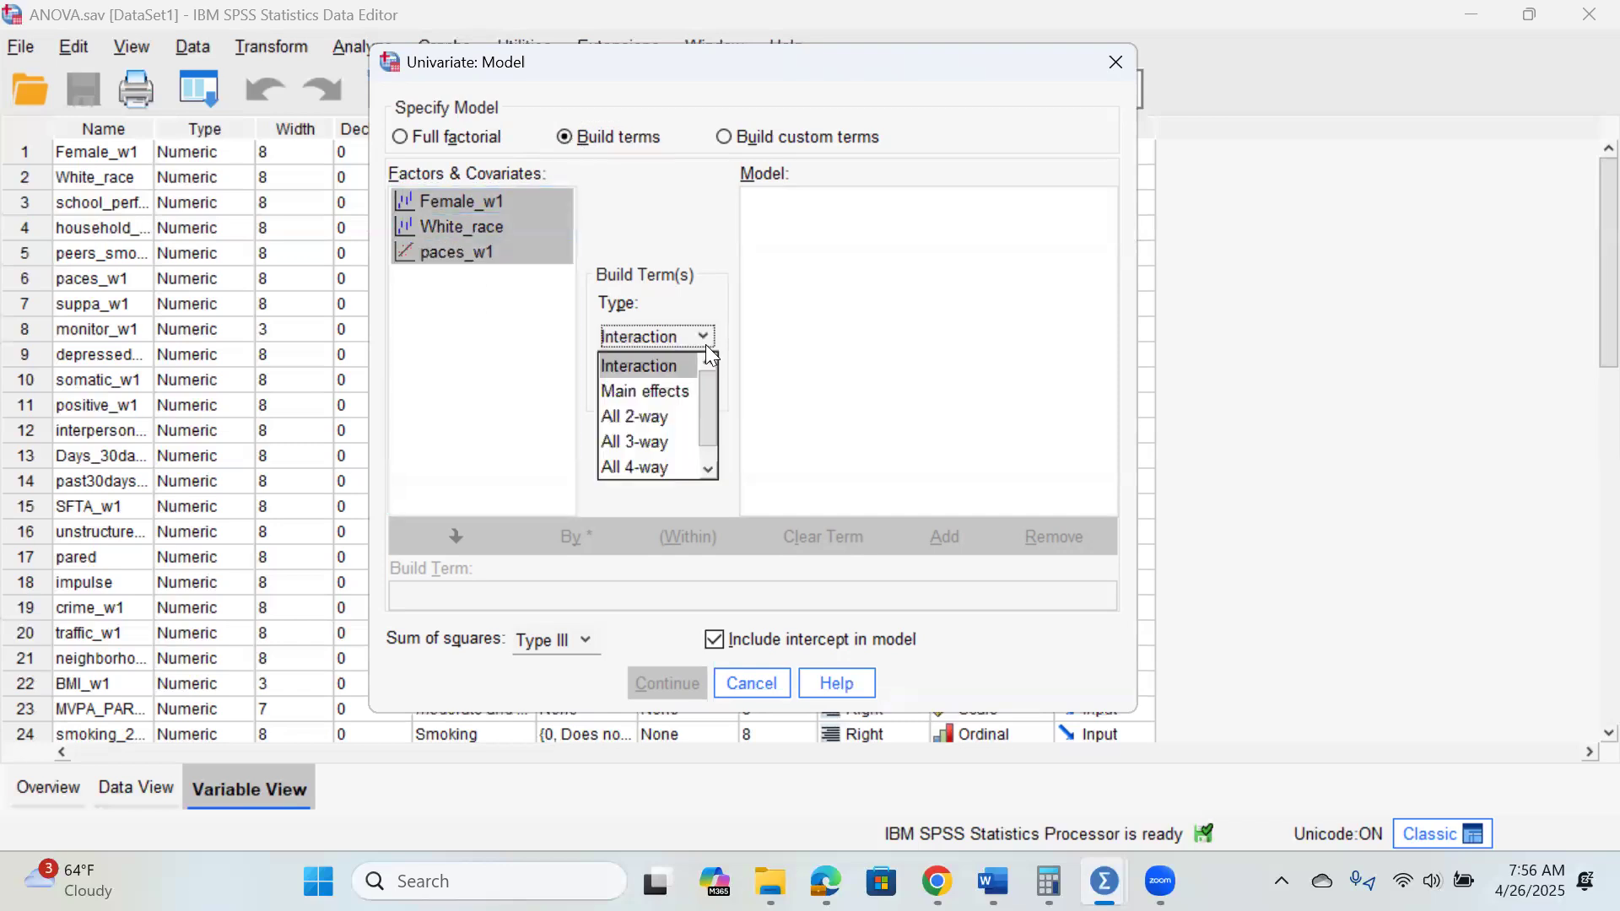
left_click(671, 395)
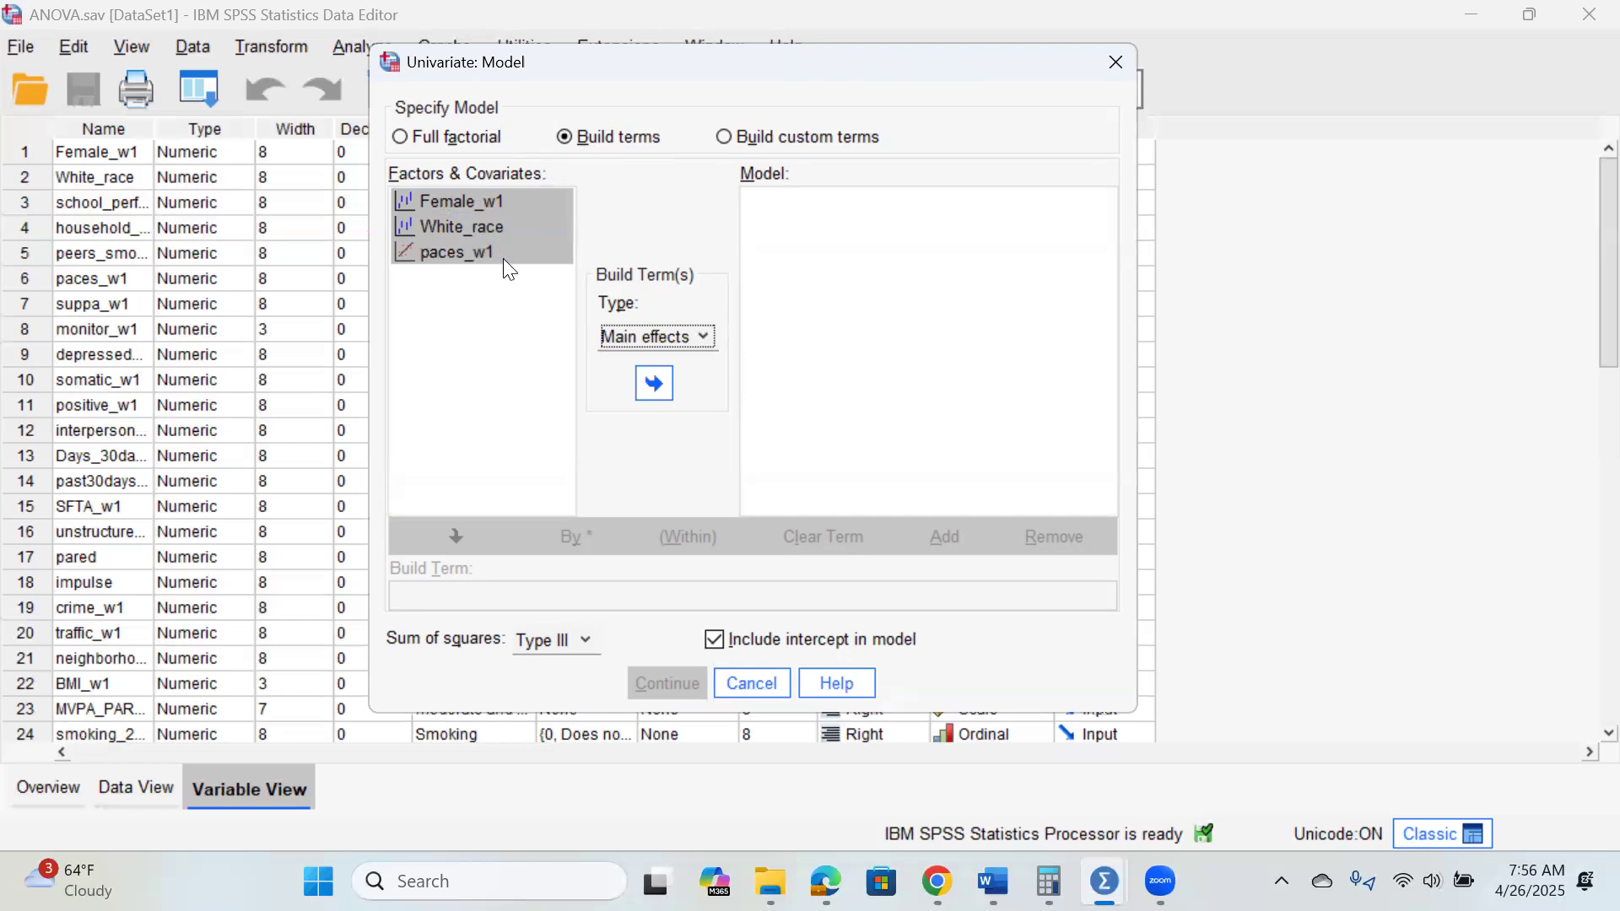
left_click(649, 380)
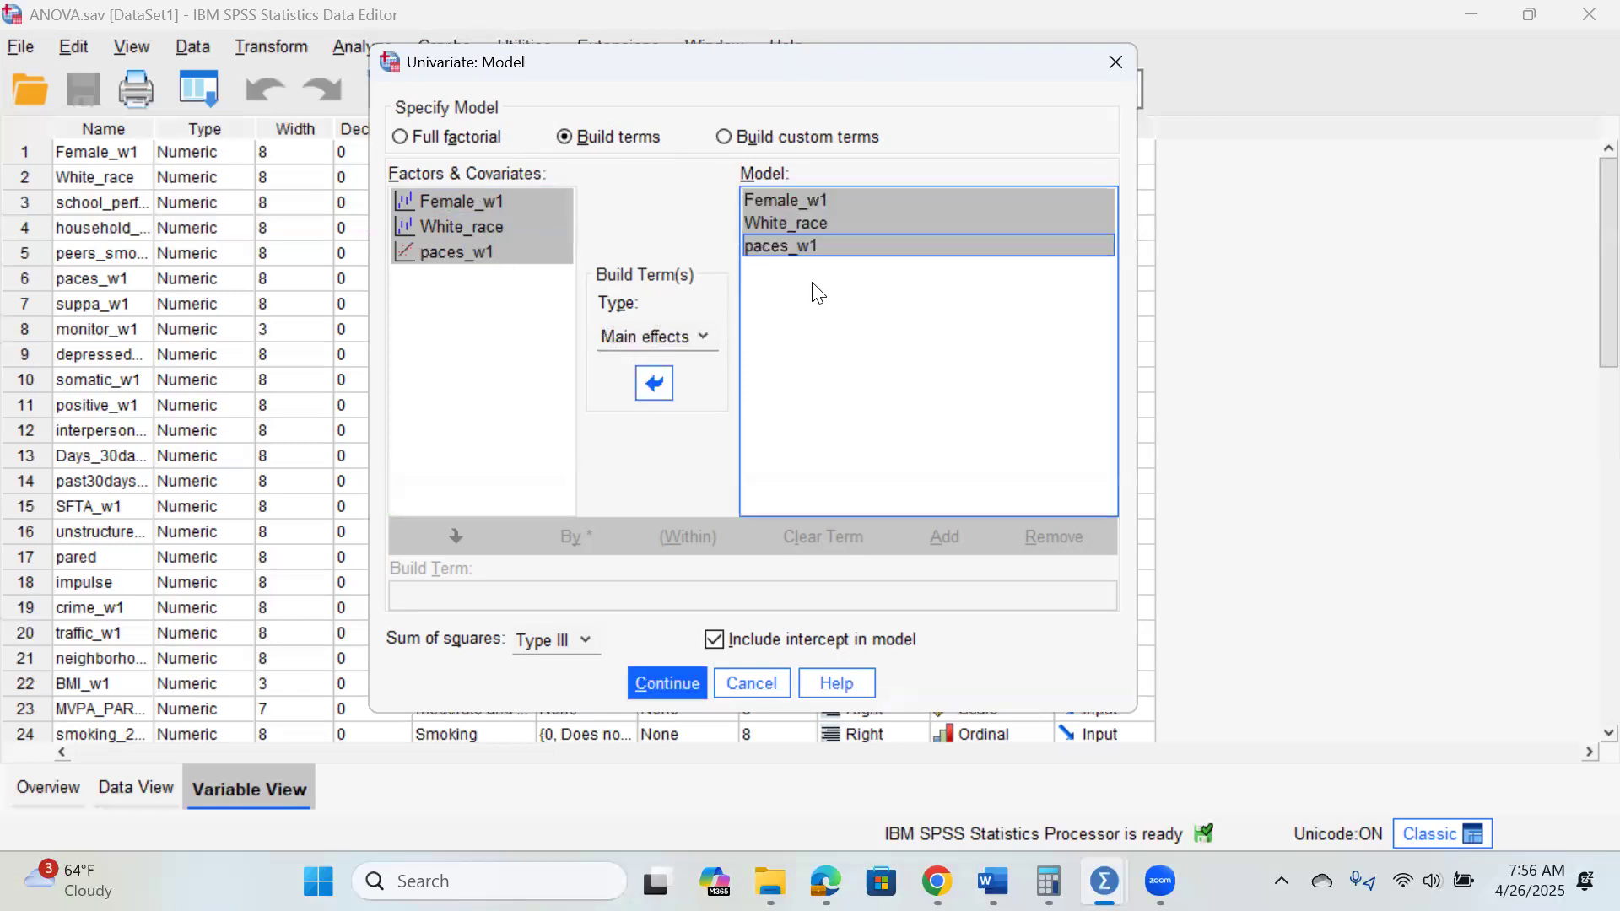
Add all 2-way interactions among Female_w1, White_race and paces_w1 to the model and accept the model specification.
left_click(690, 339)
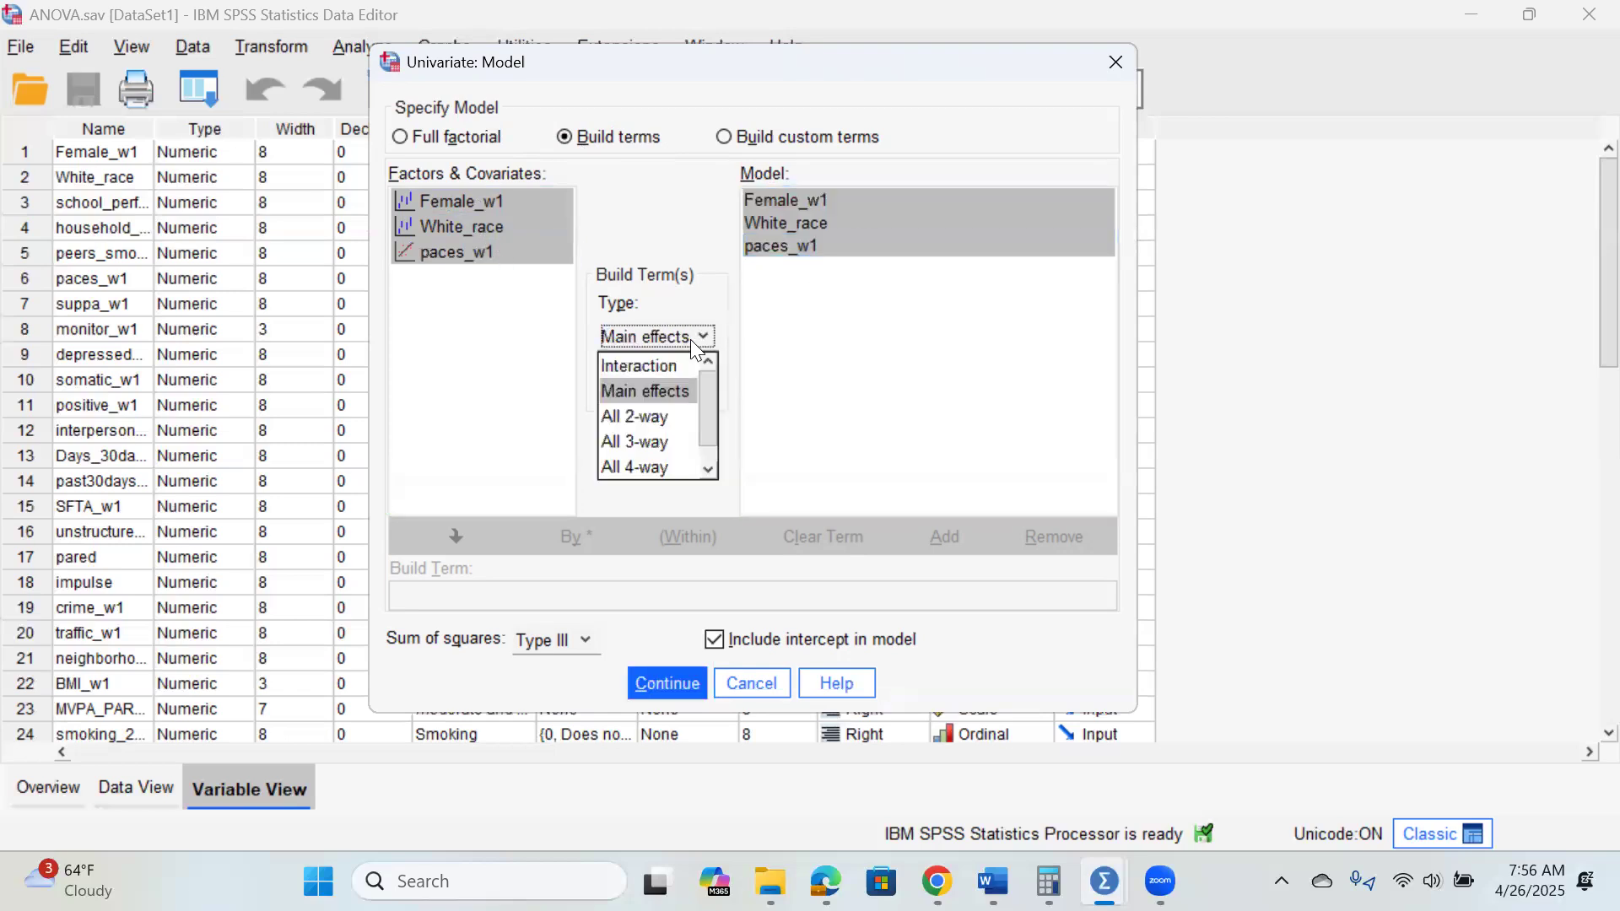
left_click(668, 416)
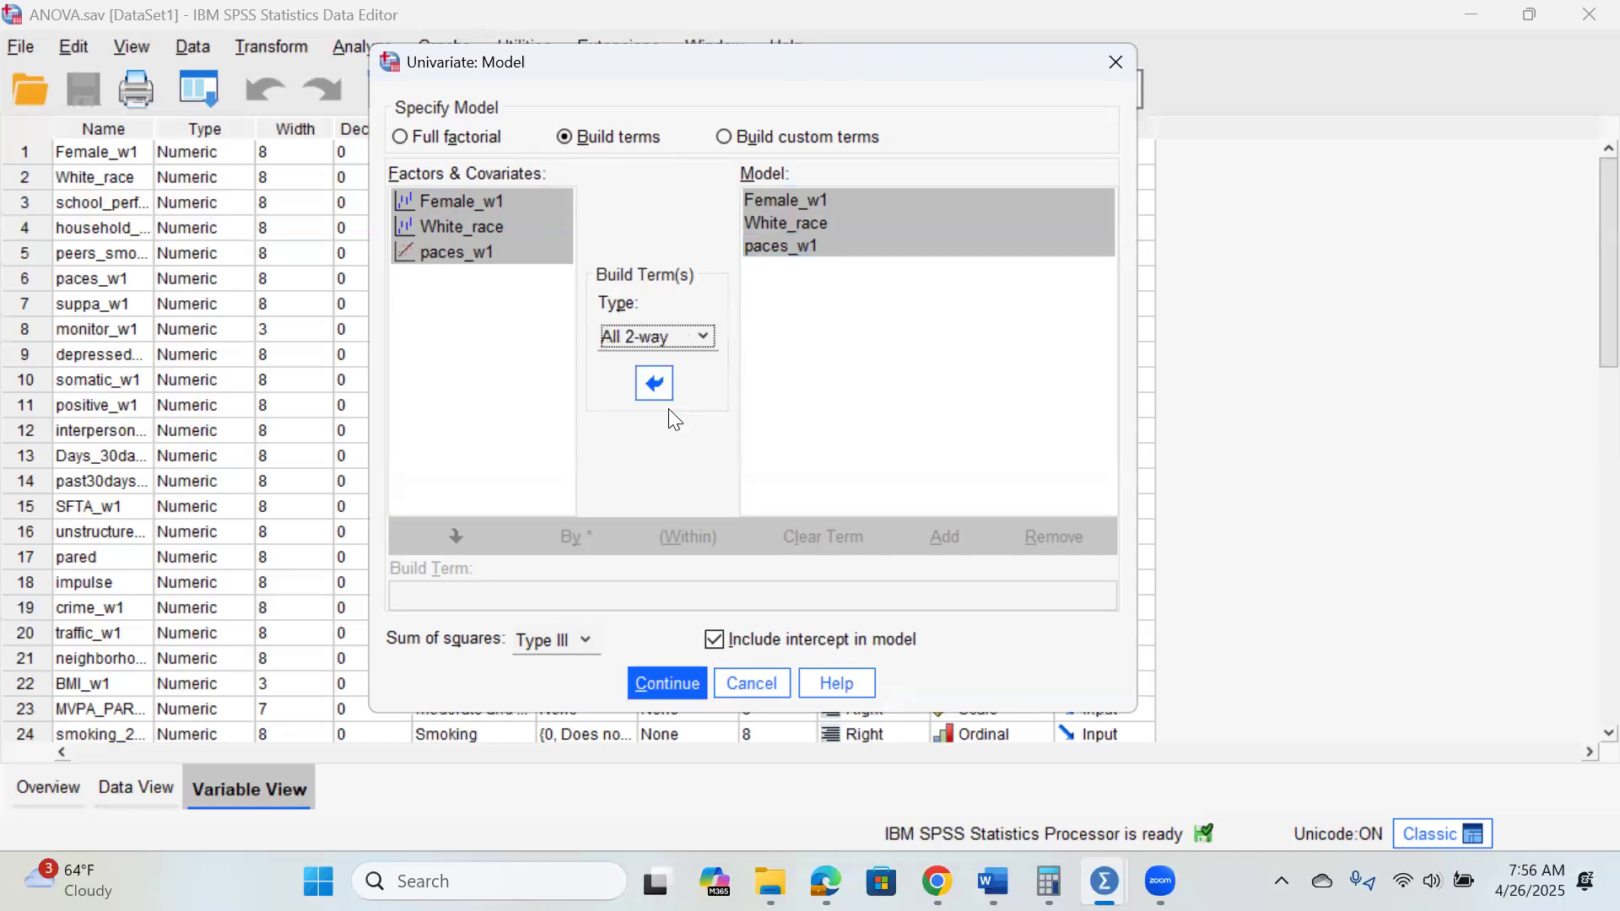
left_click(496, 287)
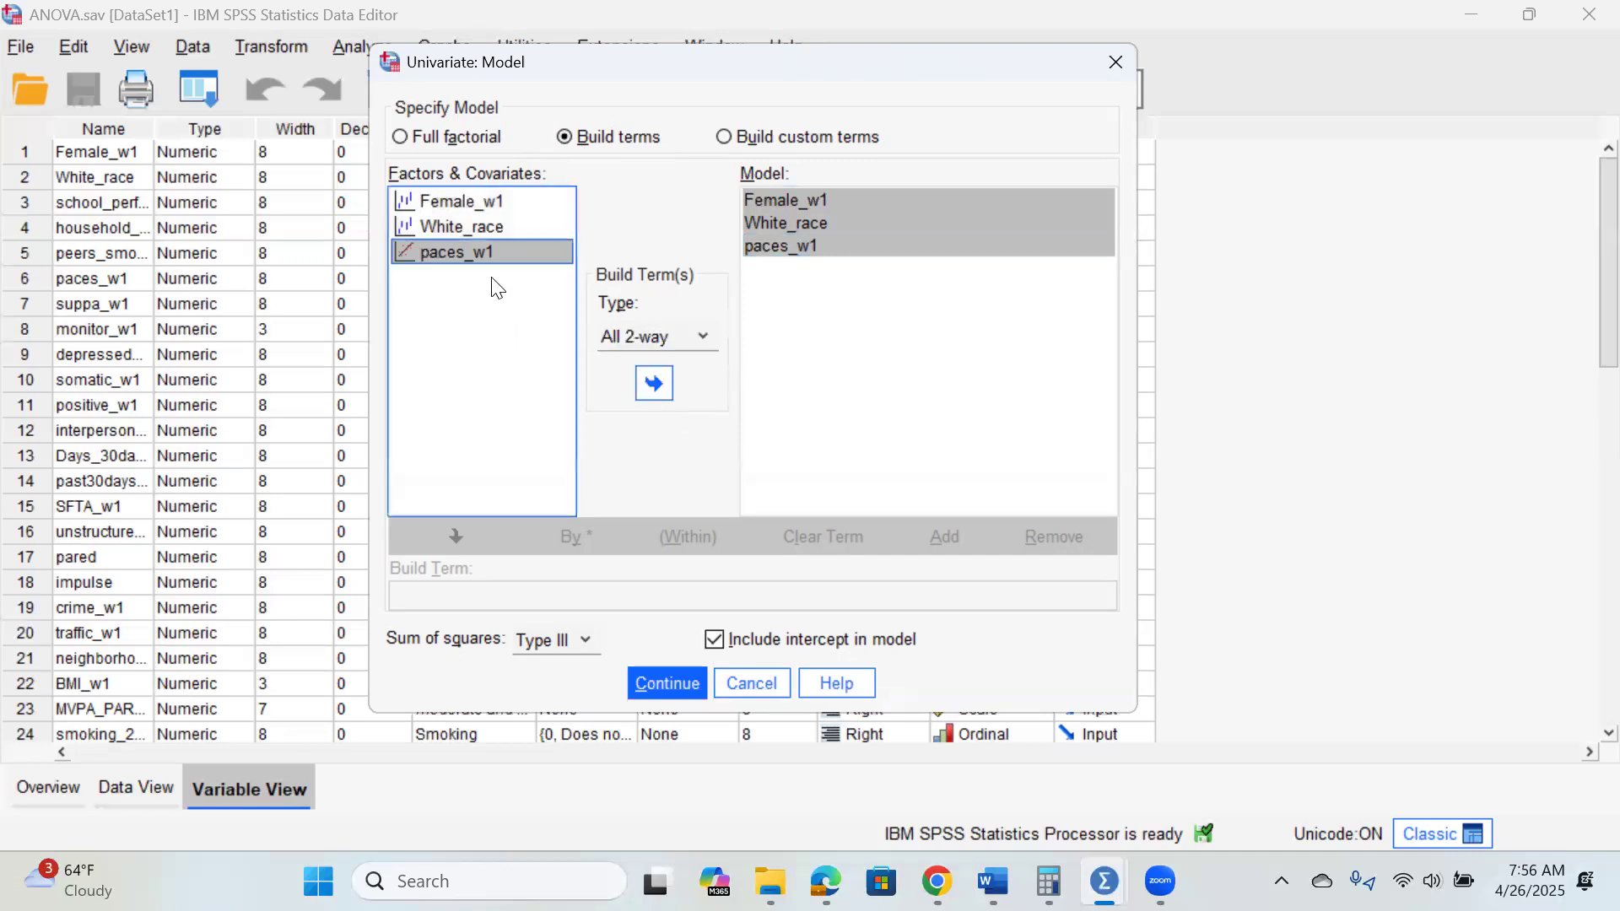
left_click(467, 199)
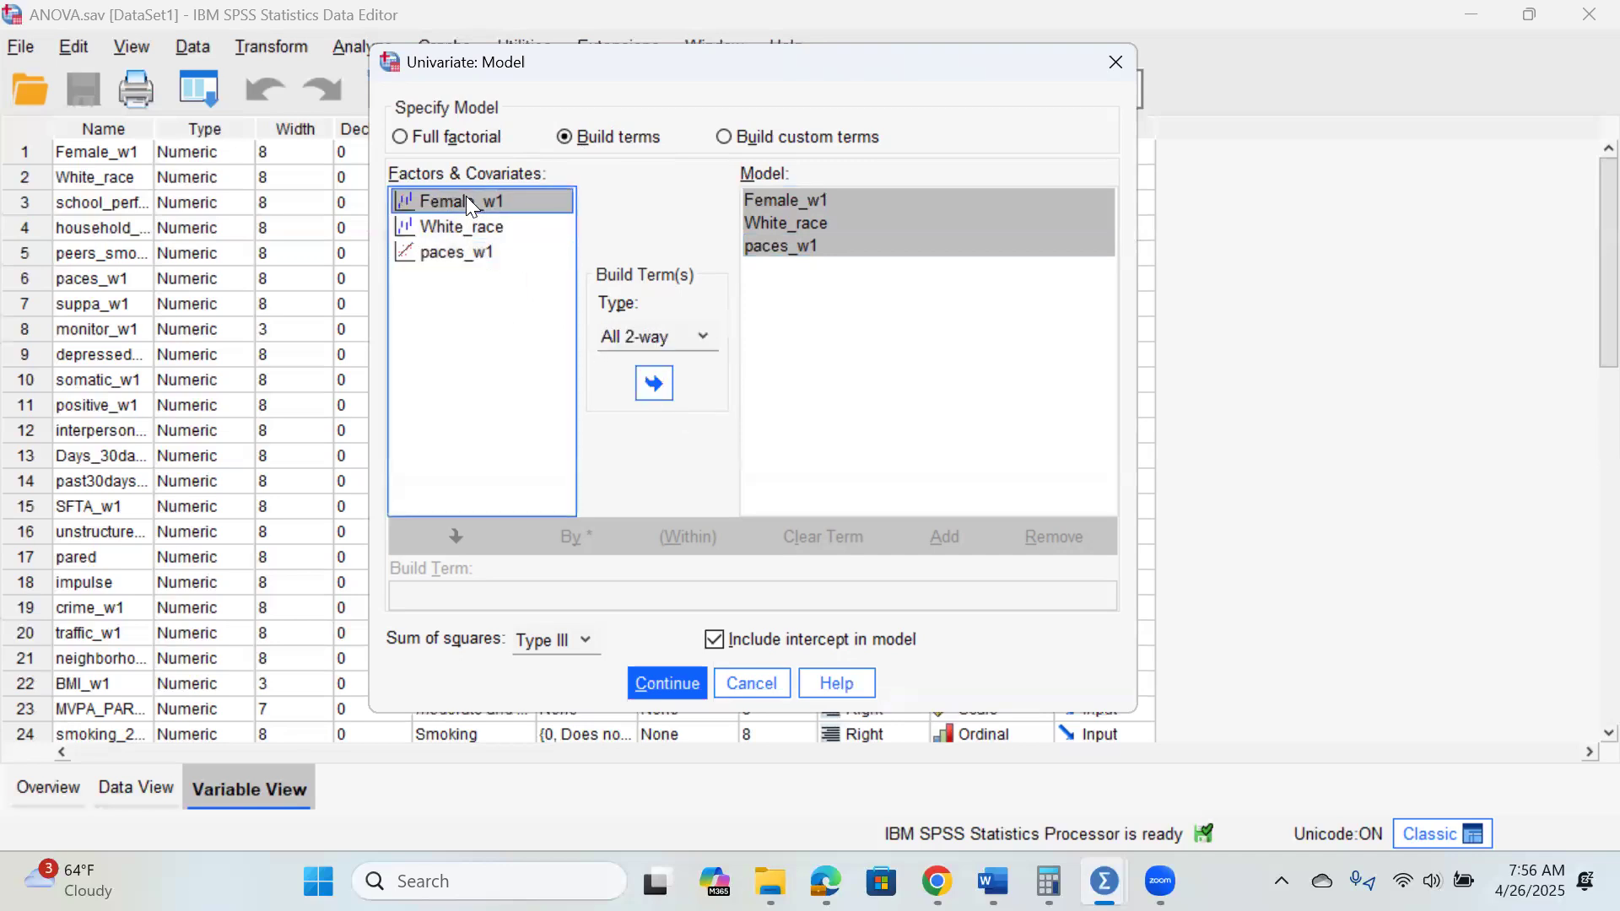
left_click(465, 252)
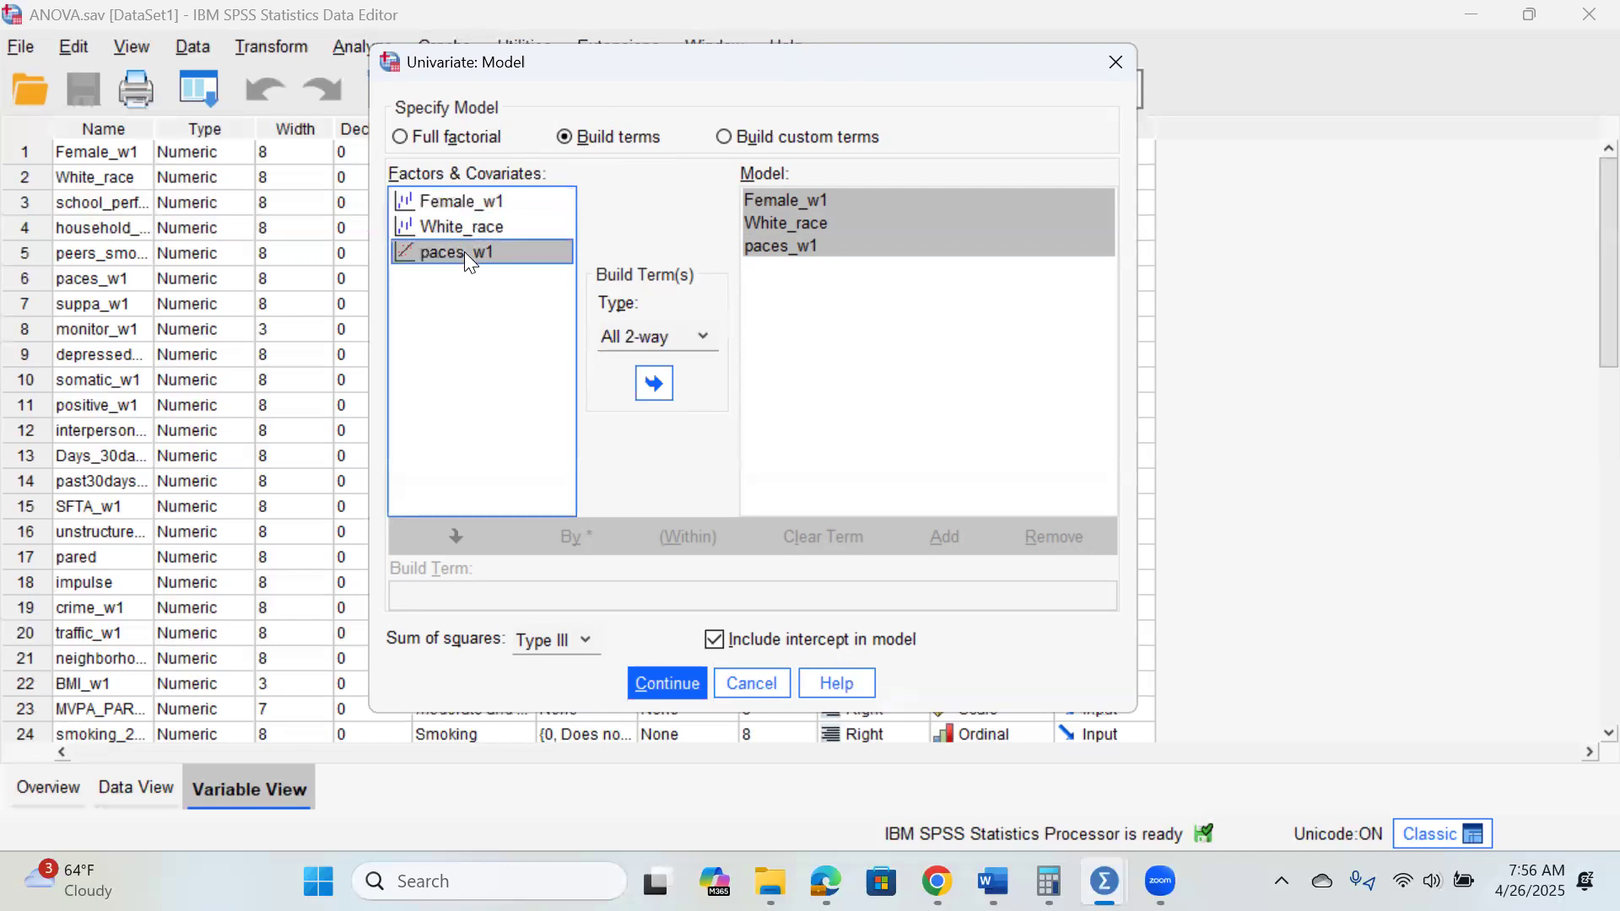
left_click(429, 199)
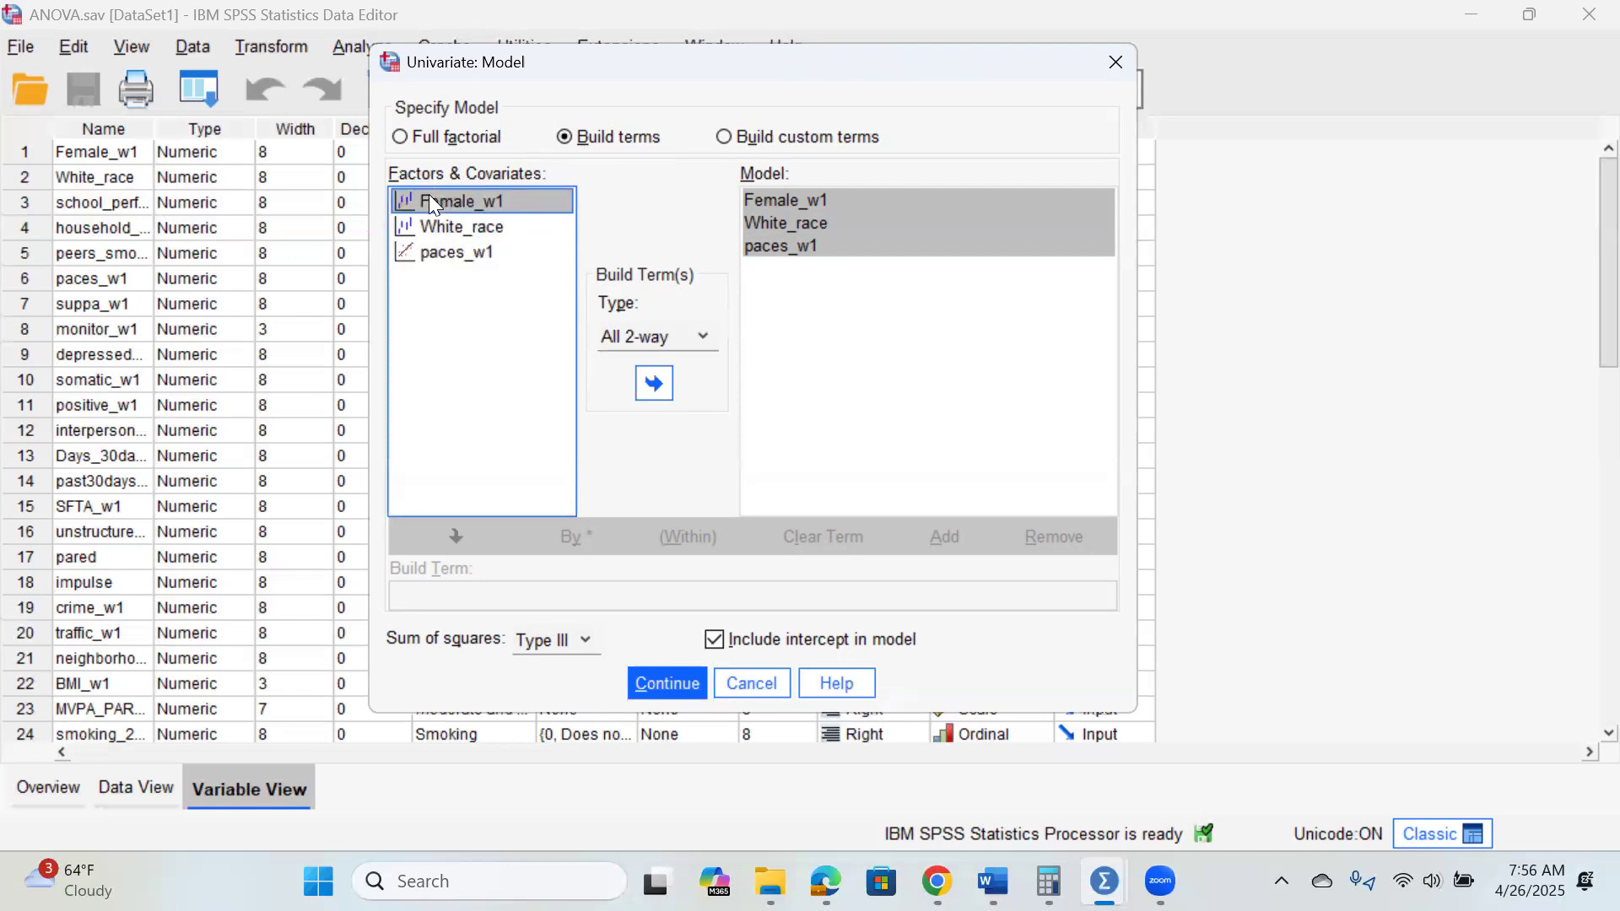
left_click(432, 253, "shift")
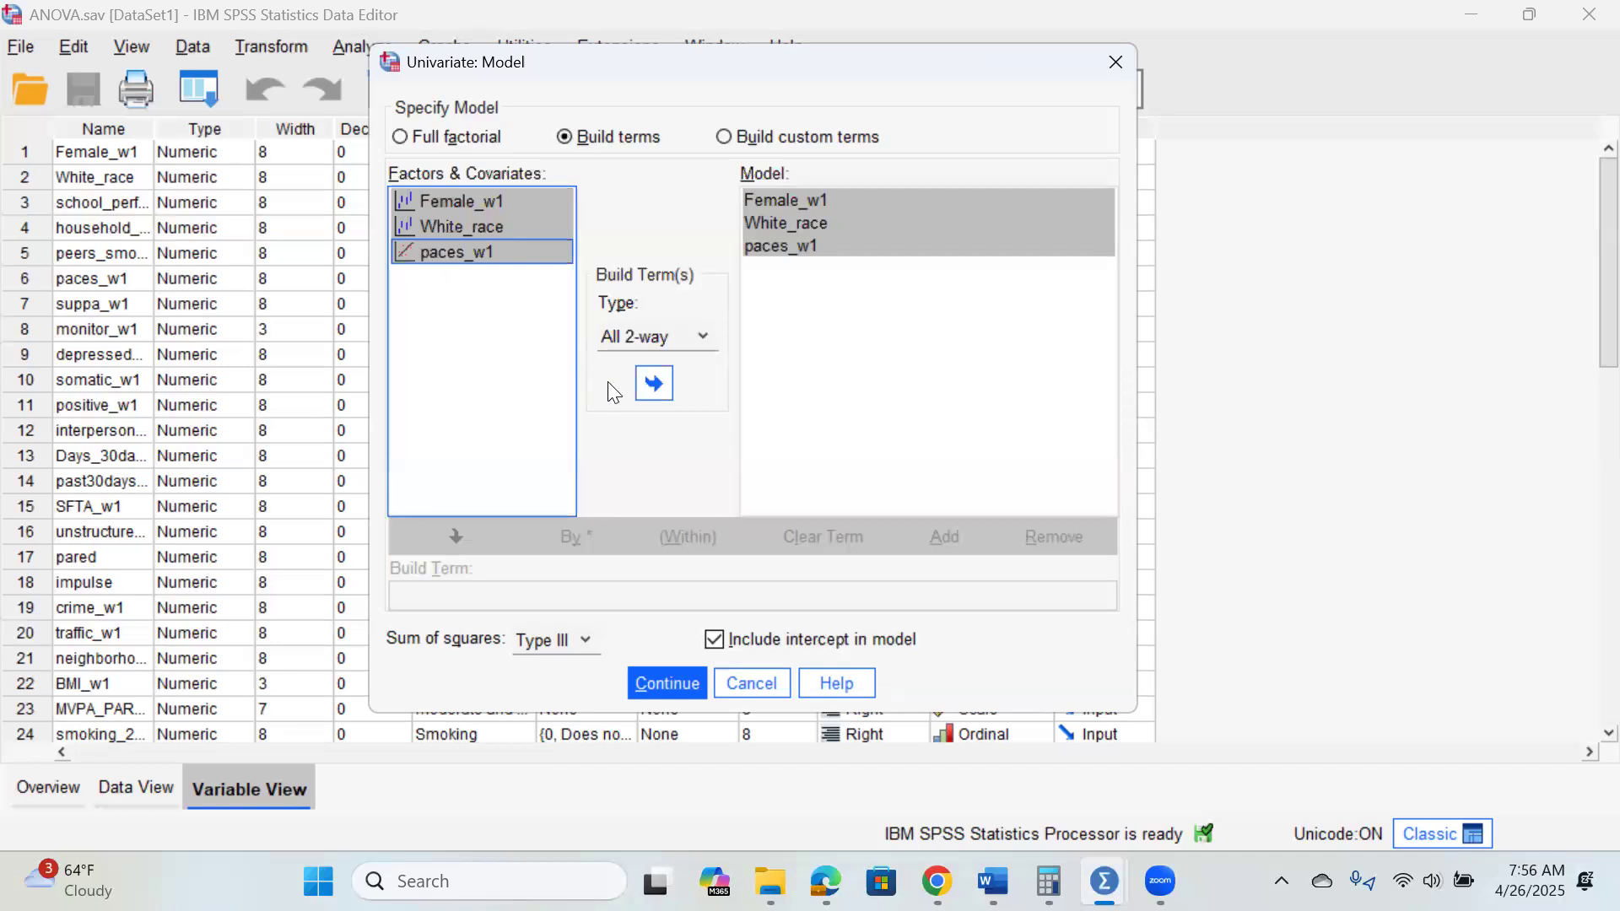
left_click(664, 391)
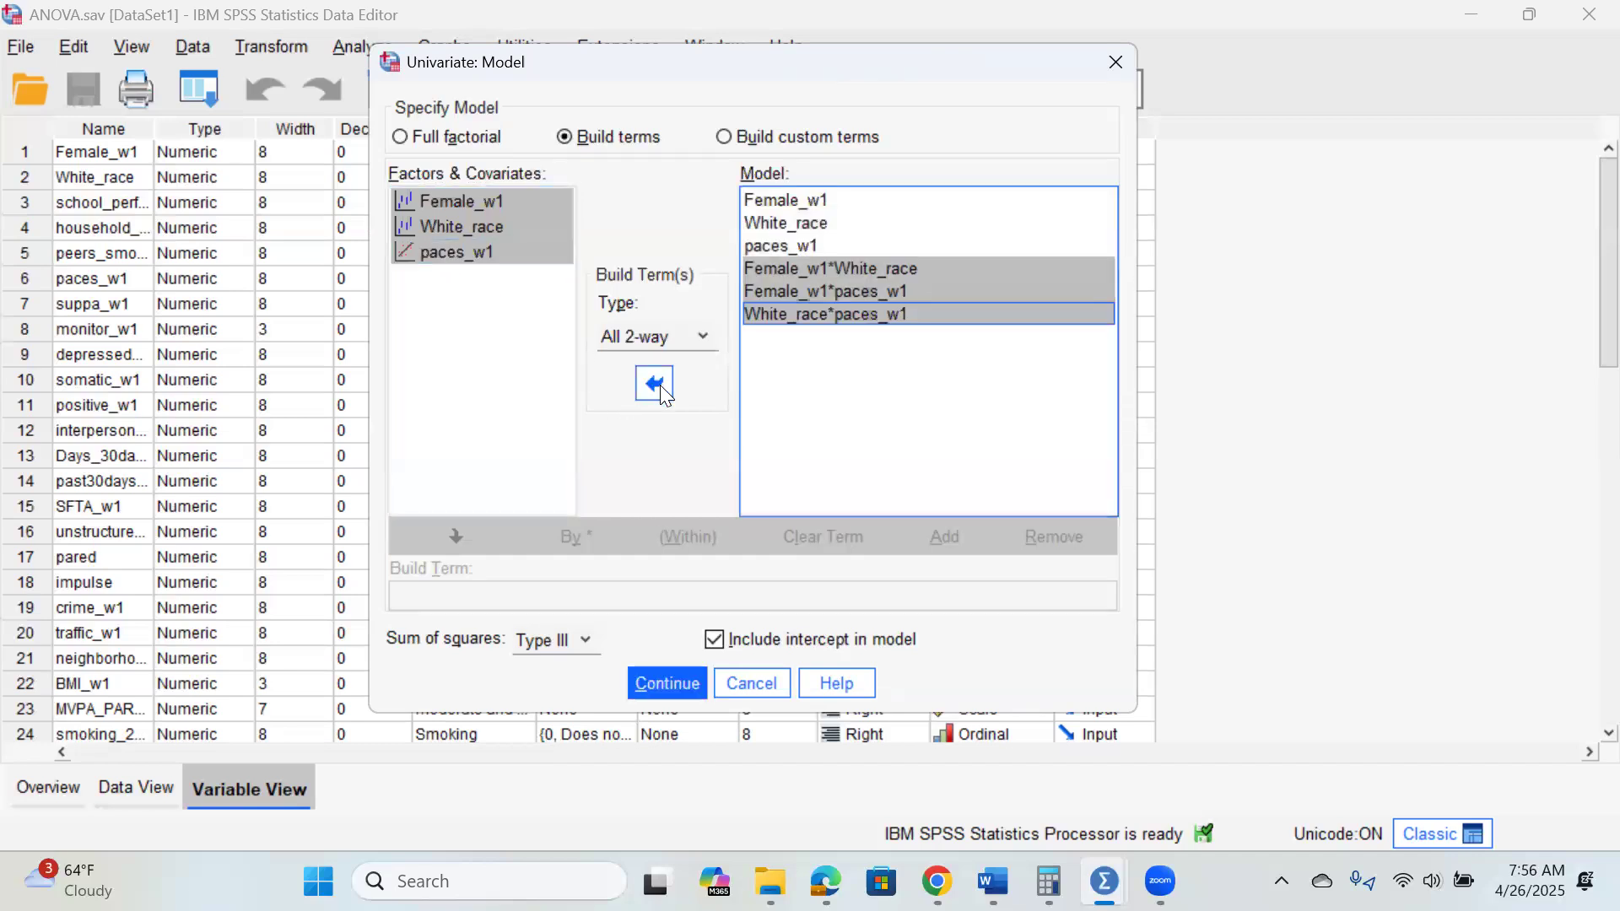
left_click(851, 413)
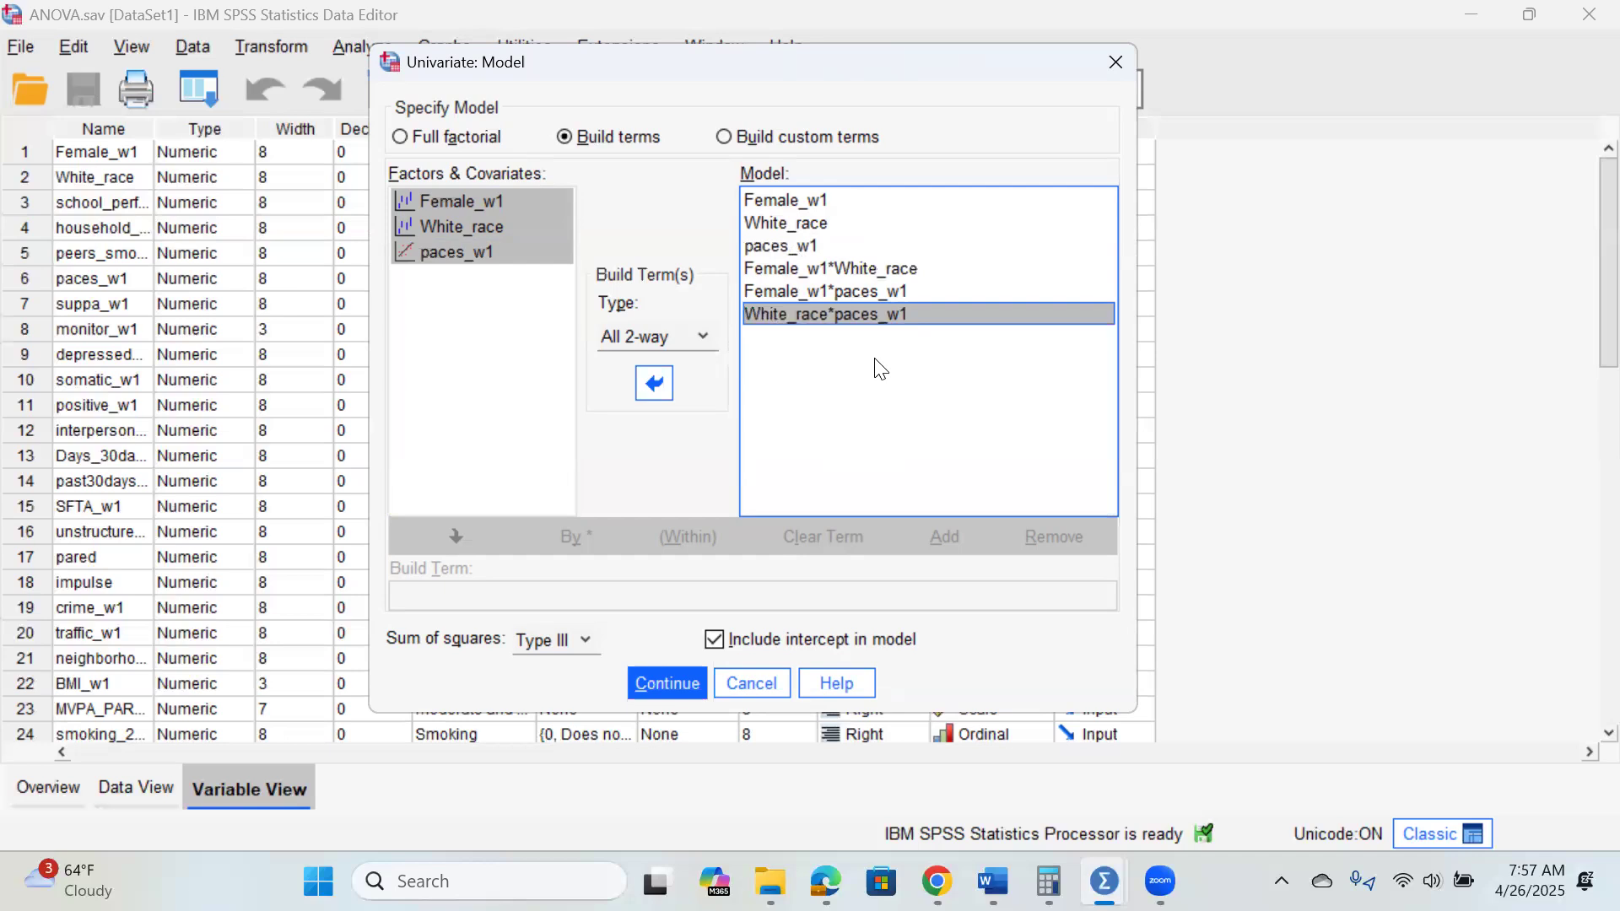
left_click(660, 685)
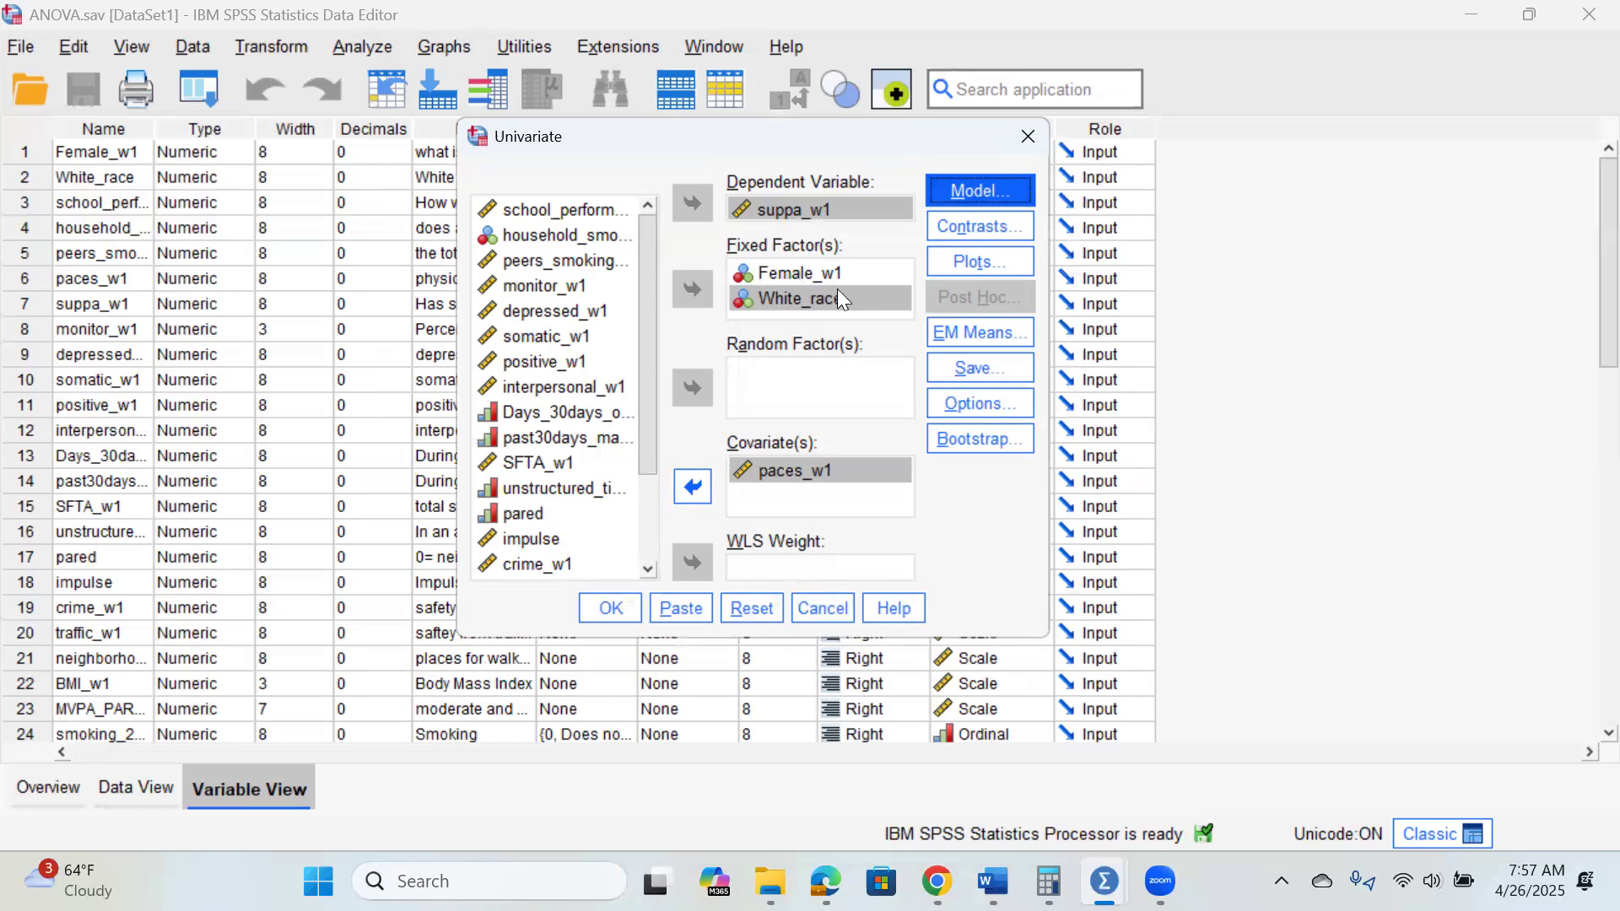
Open the profile plot settings, check the plot requirement on the SPSS Assignment 2 page in Chrome, and return to the SPSS Data Editor.
left_click(950, 260)
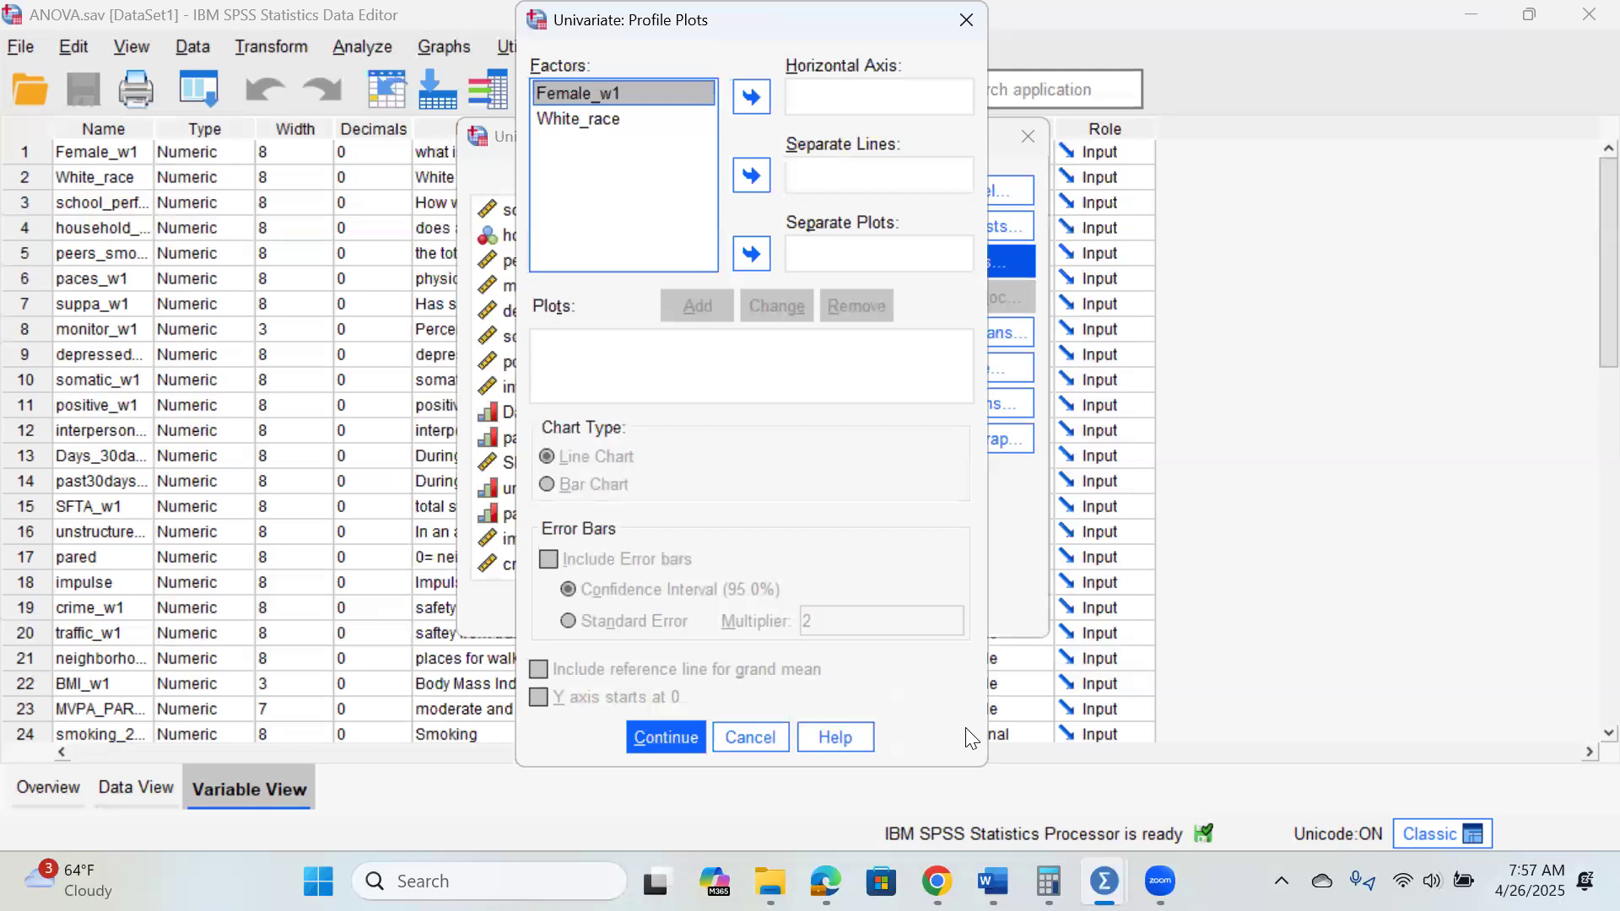
mouse_move(937, 882)
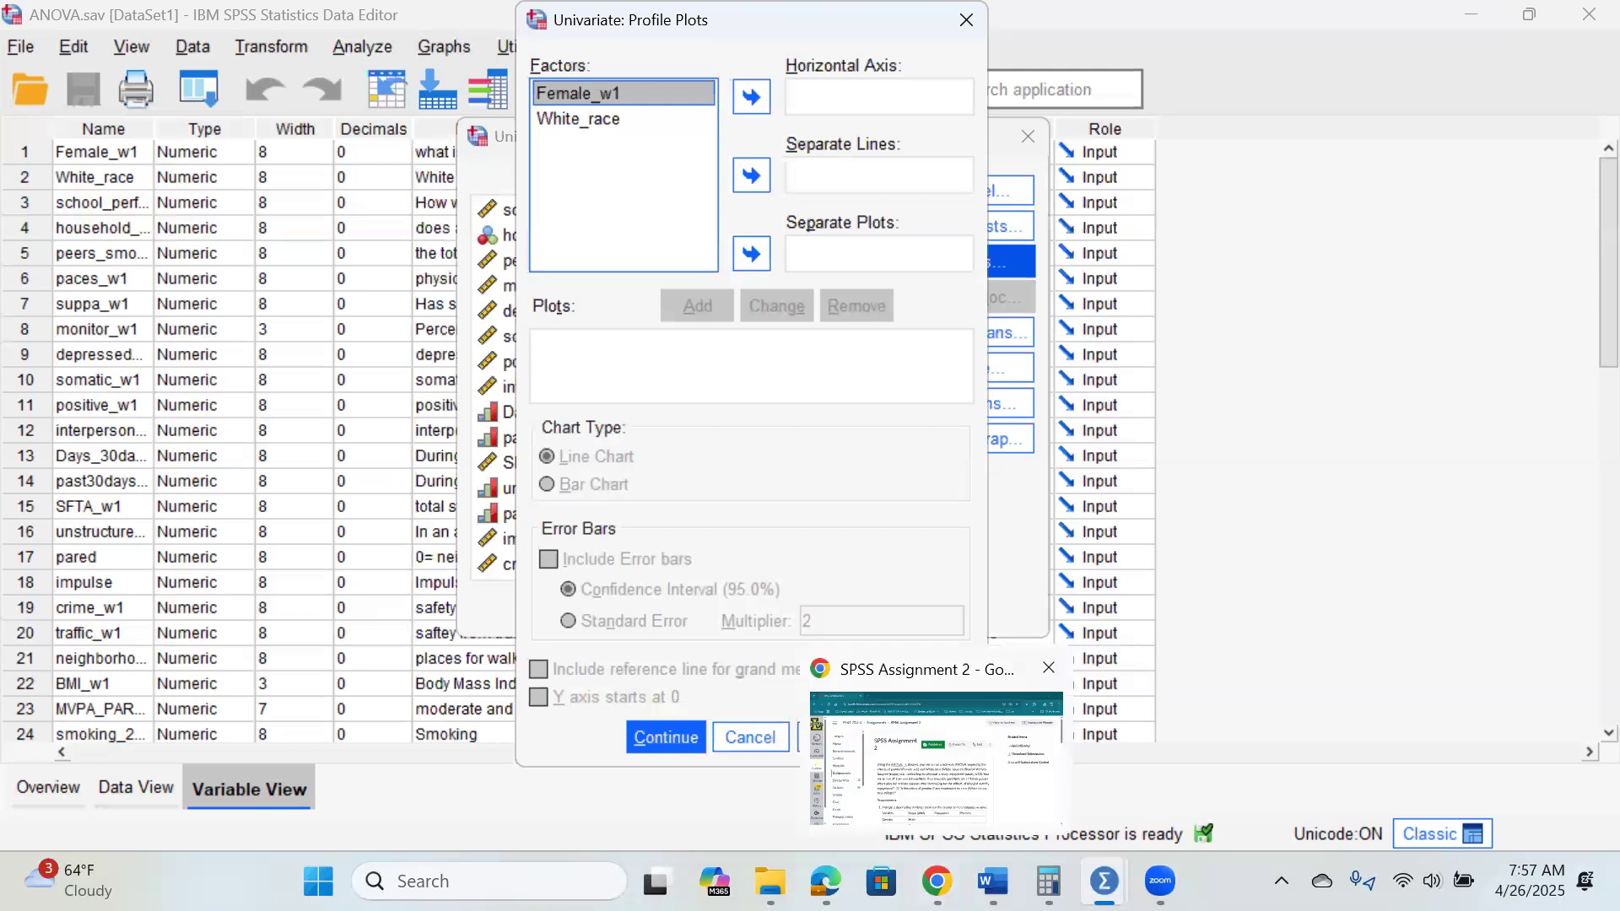
left_click(838, 667)
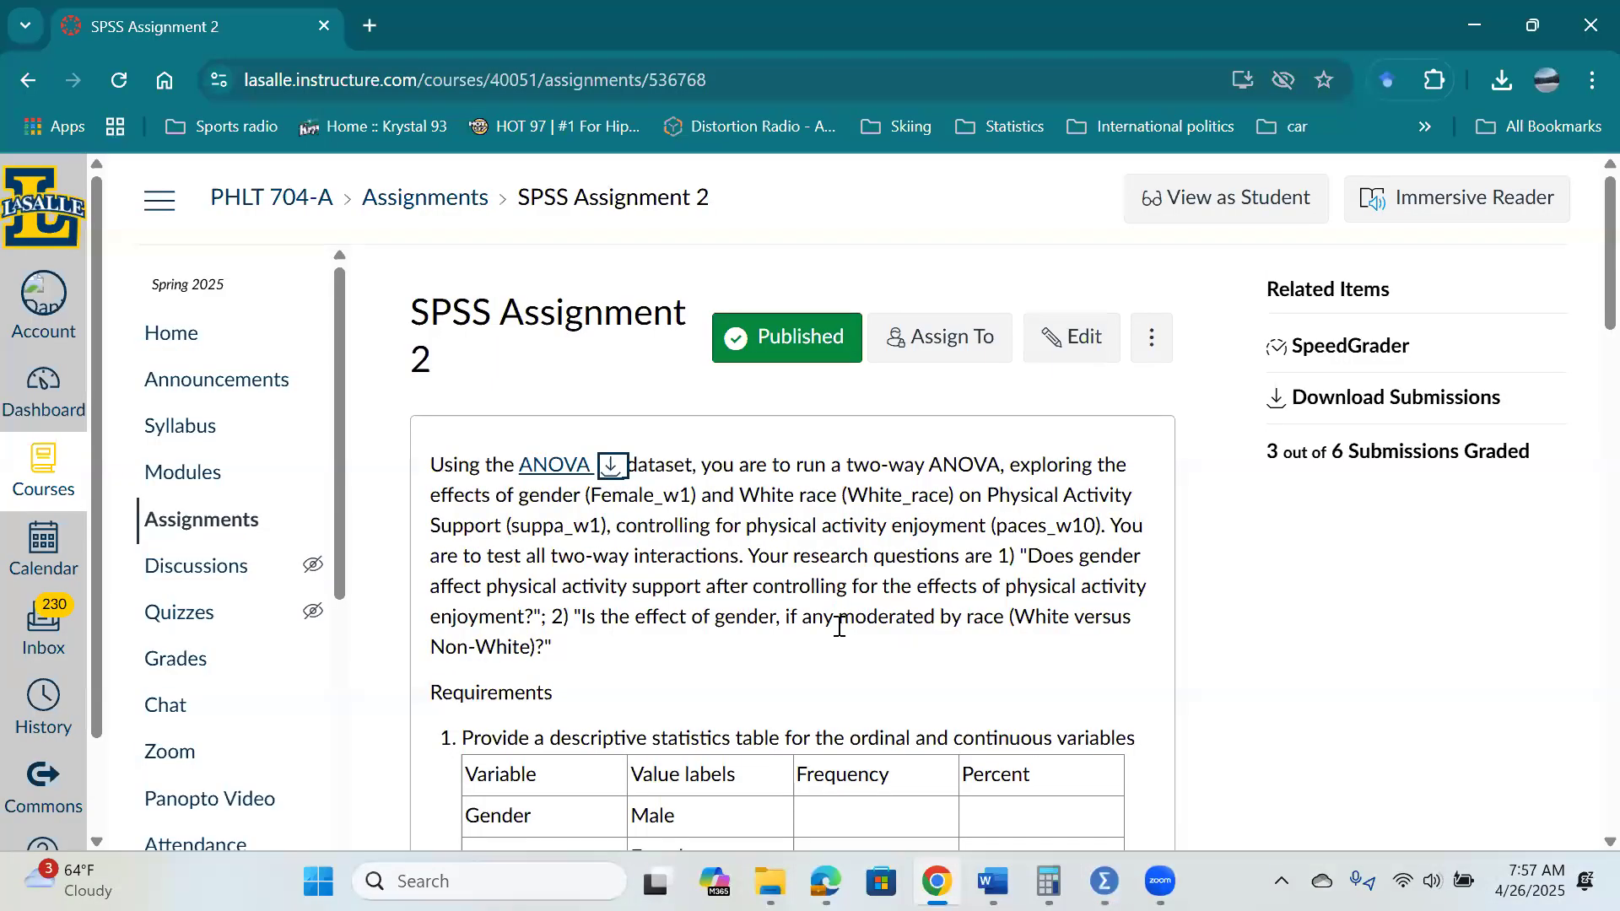
scroll(840, 627, "down", 10)
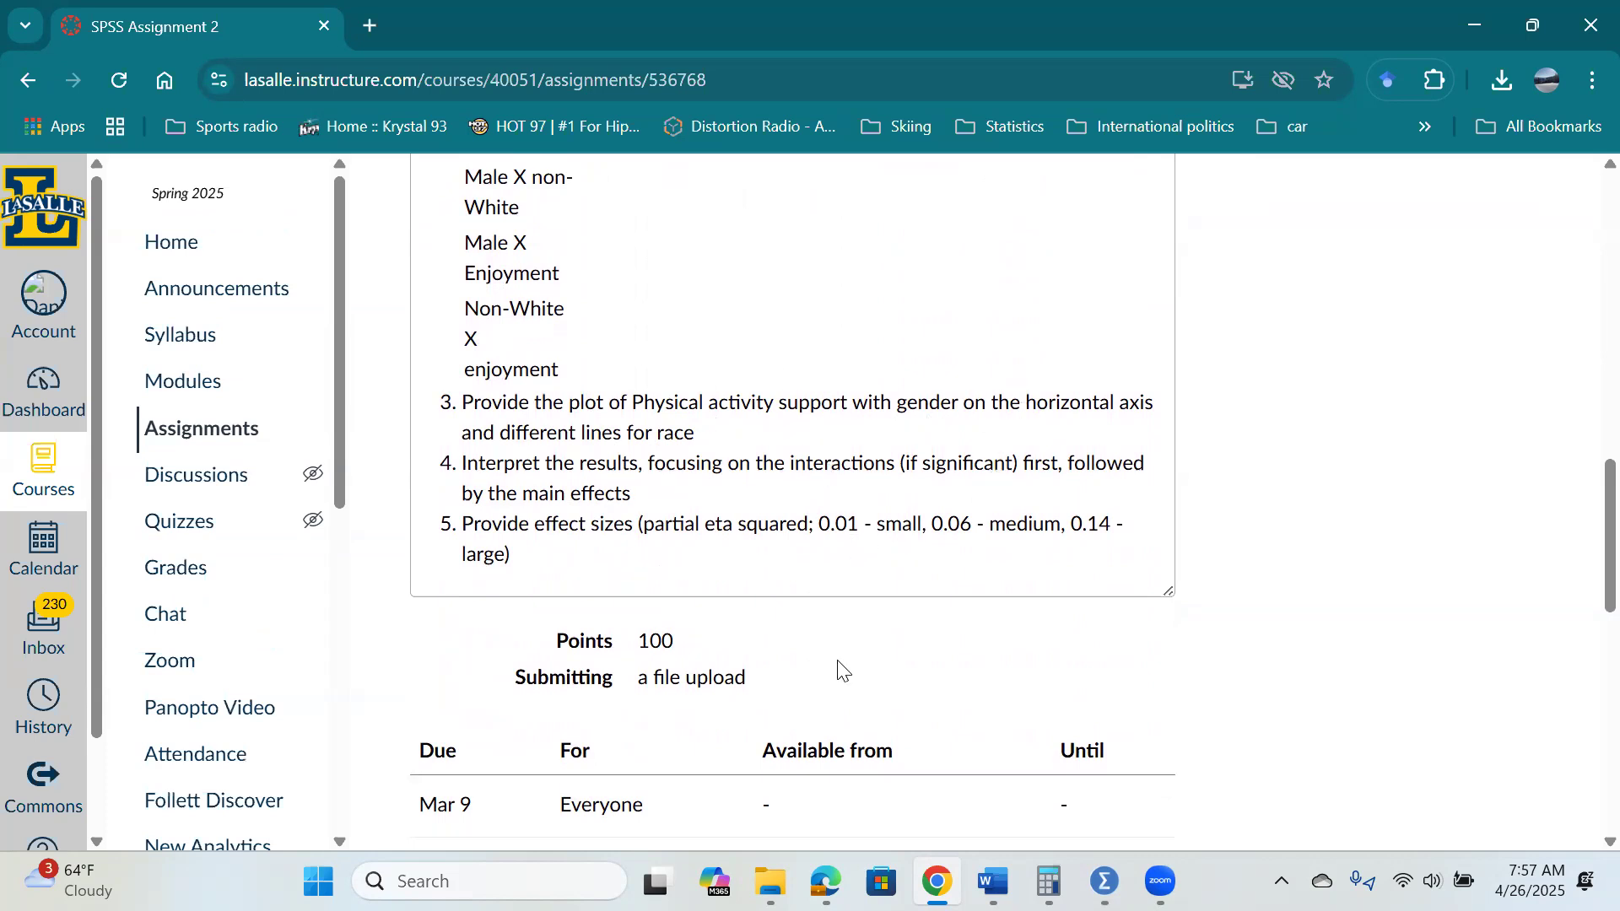
mouse_move(1107, 875)
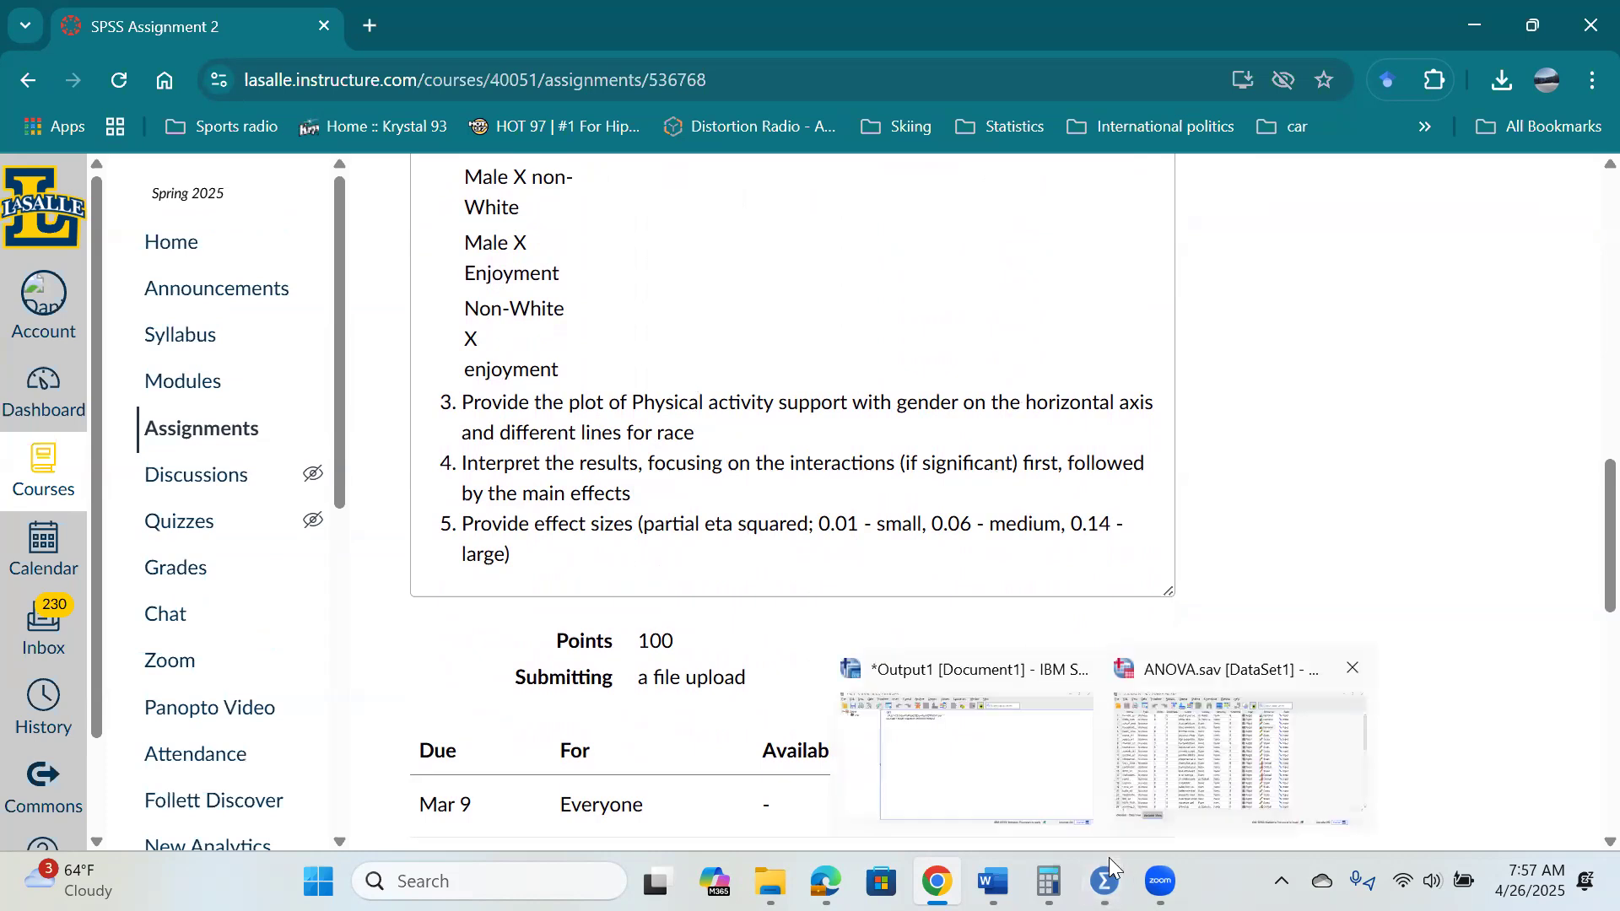
left_click(1215, 751)
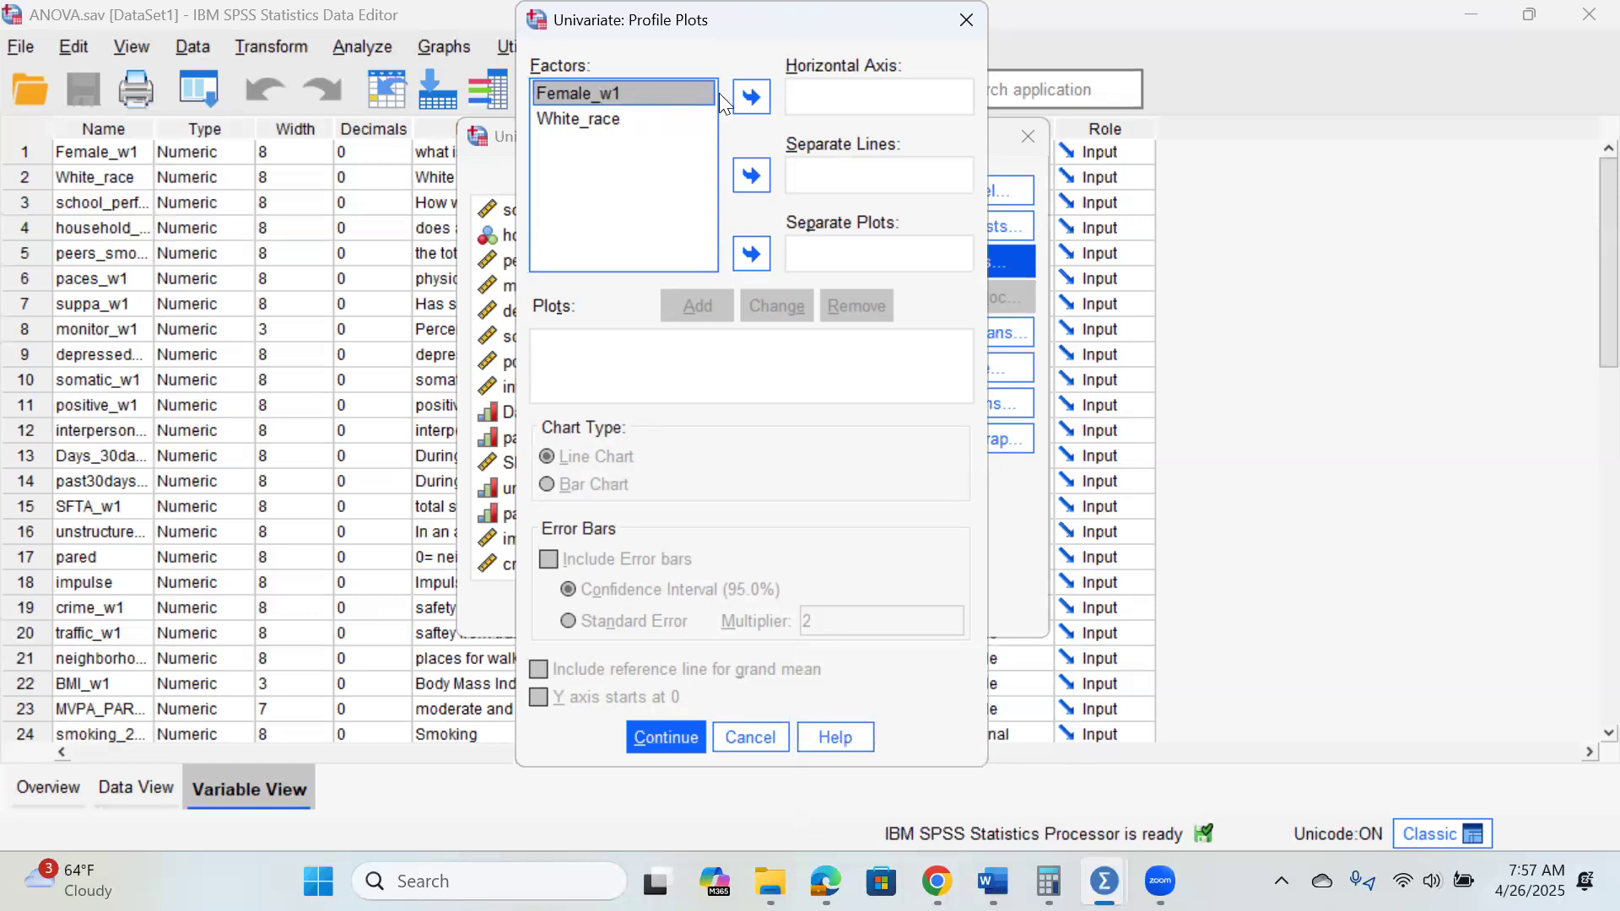
Add a profile plot with Female_w1 on the horizontal axis and separate lines for White_race, and accept the plot settings.
left_click(749, 92)
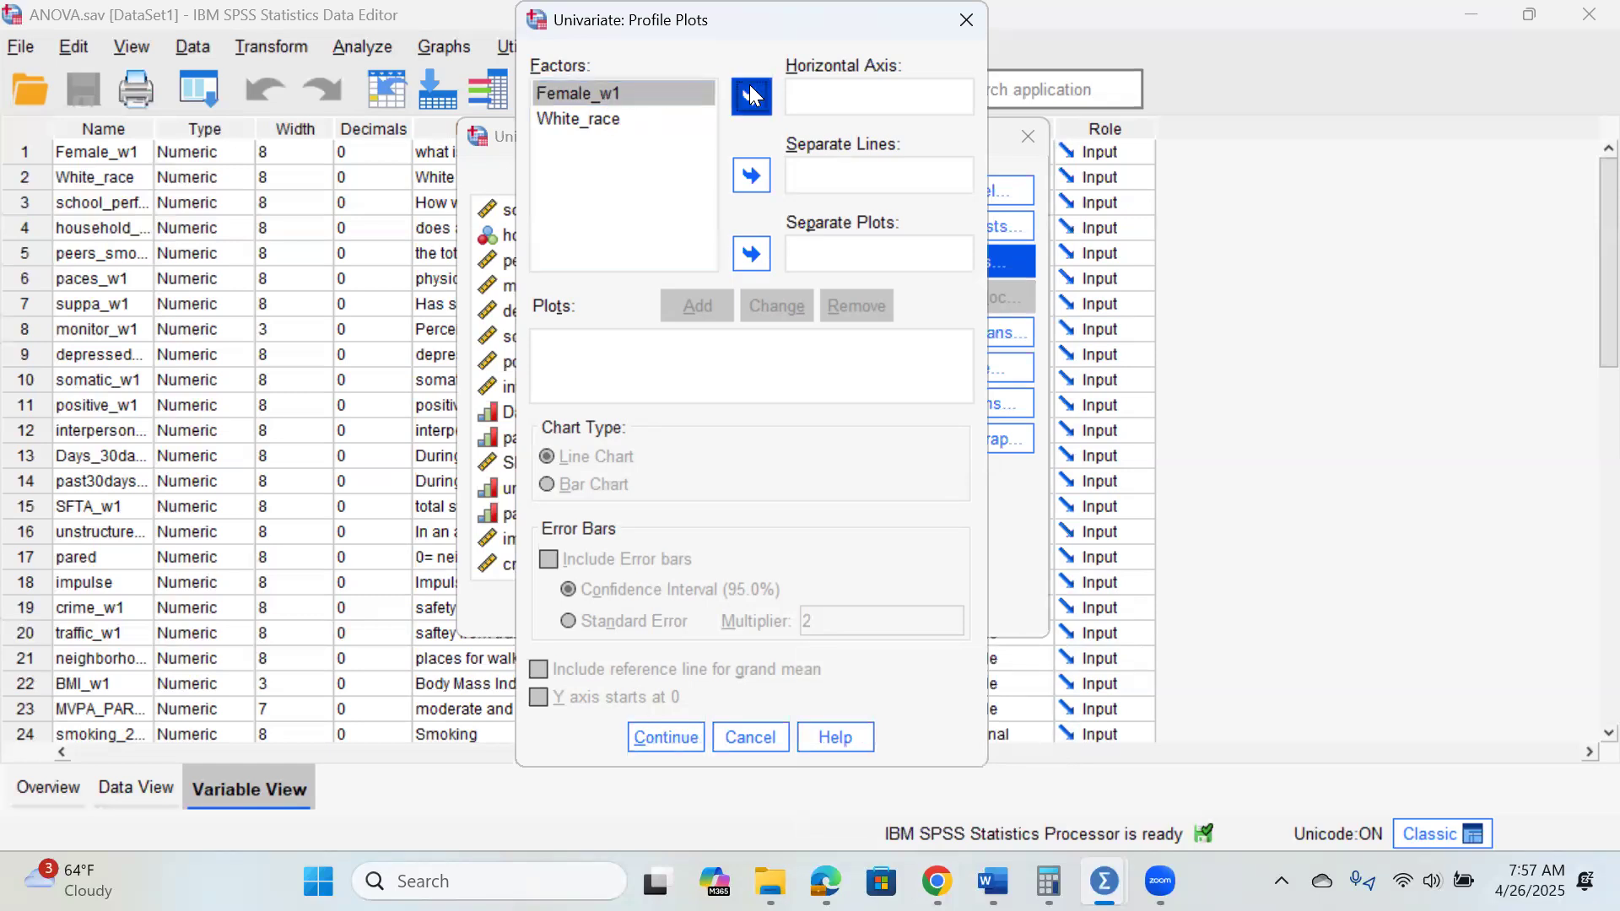
left_click(603, 118)
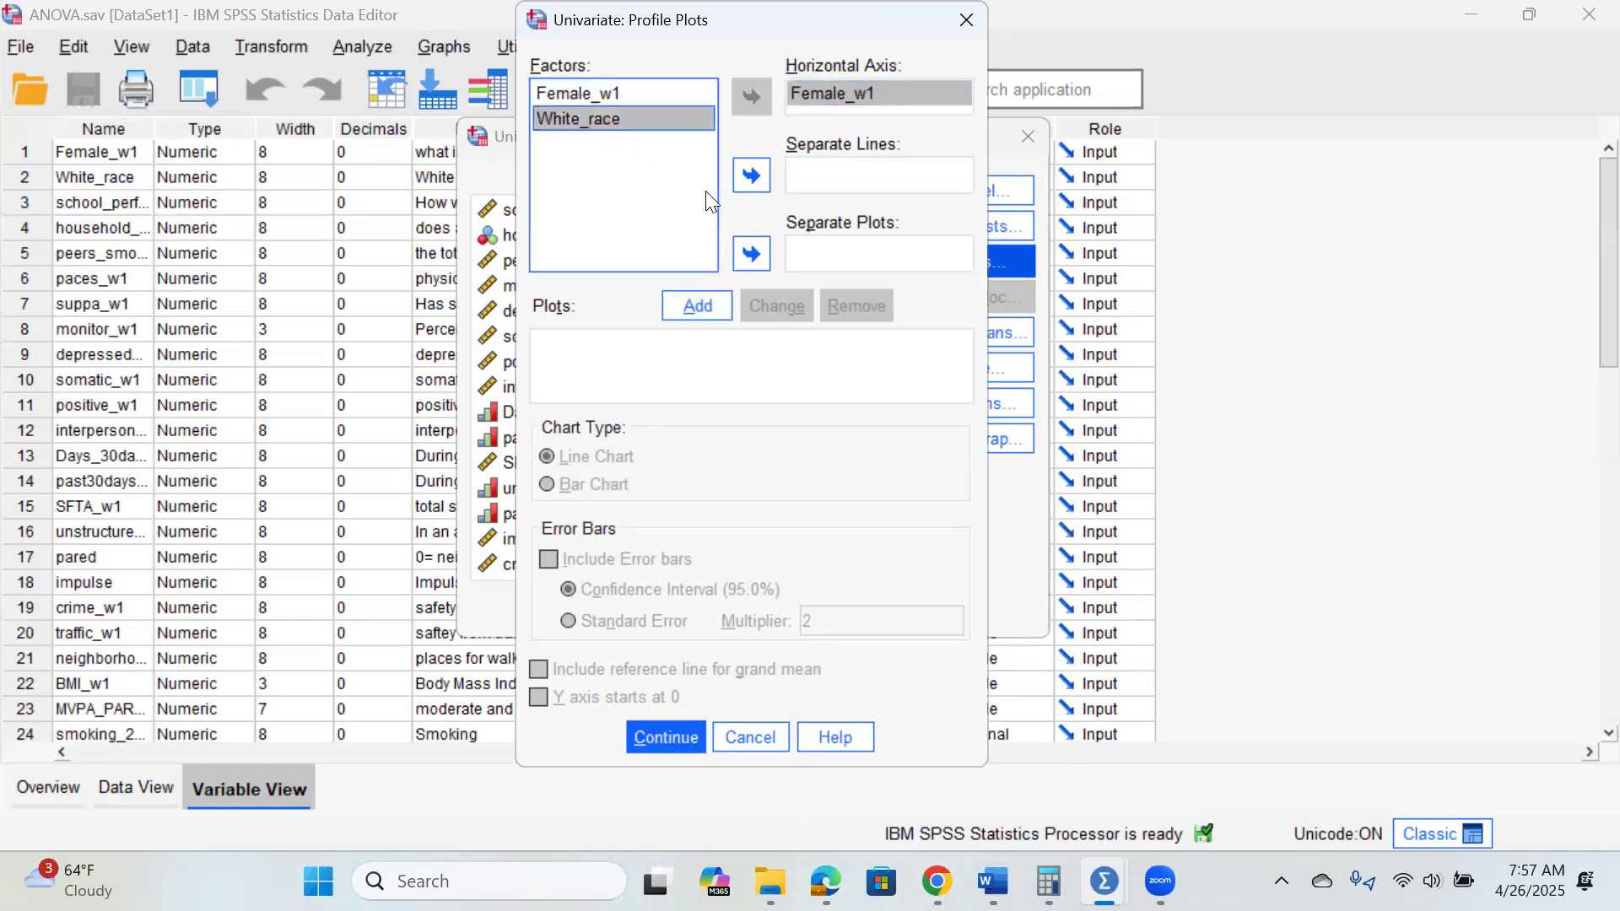
left_click(757, 176)
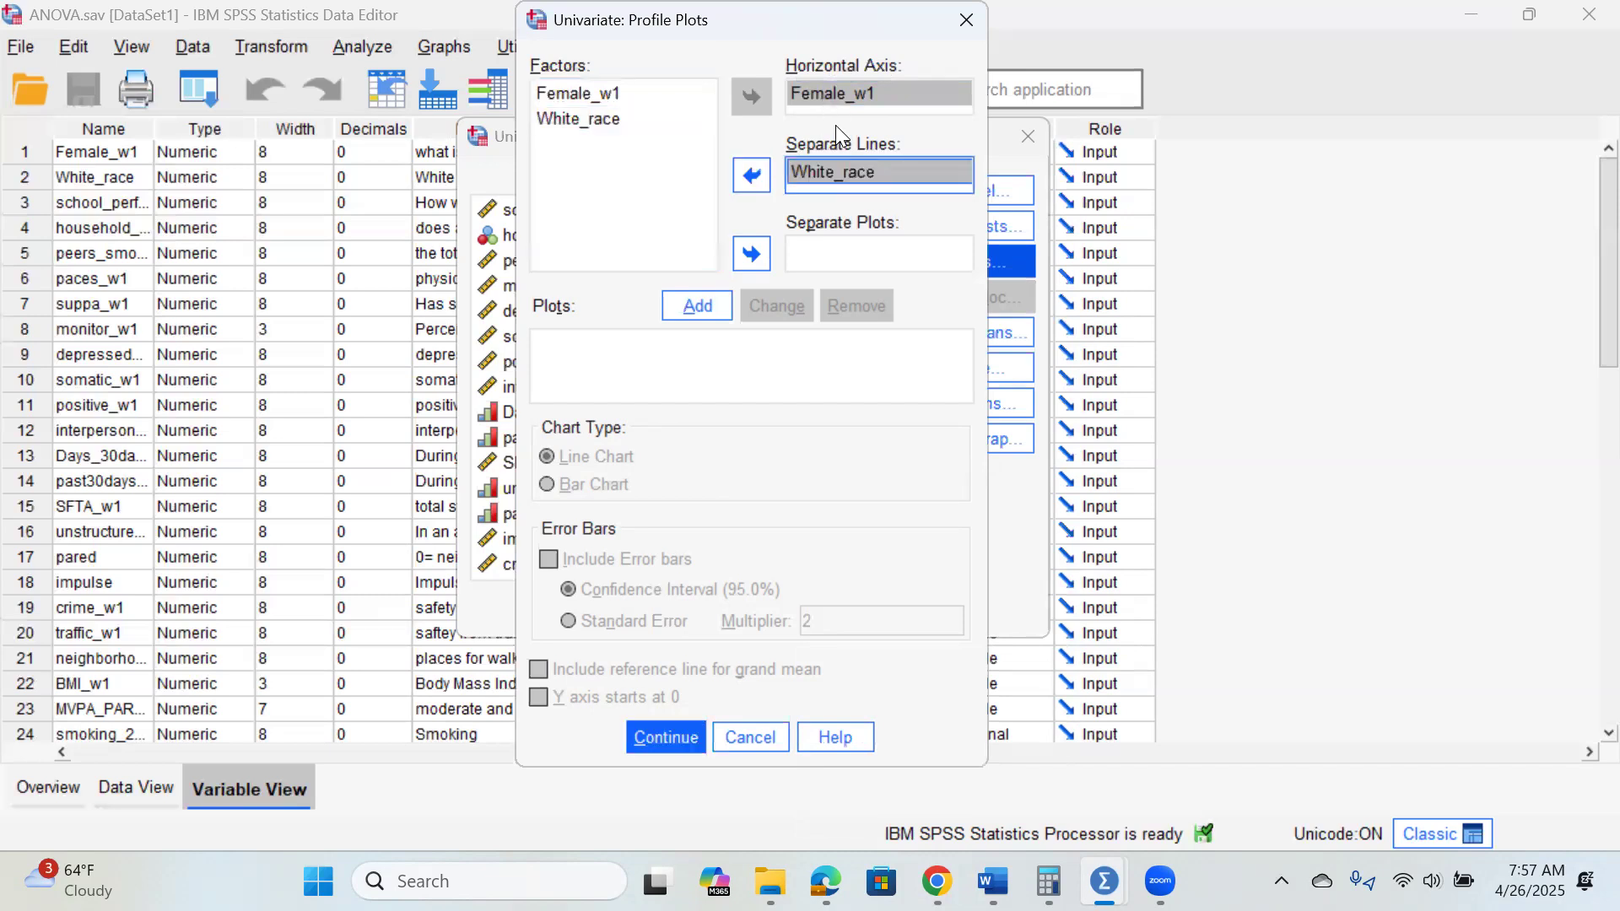
left_click(710, 302)
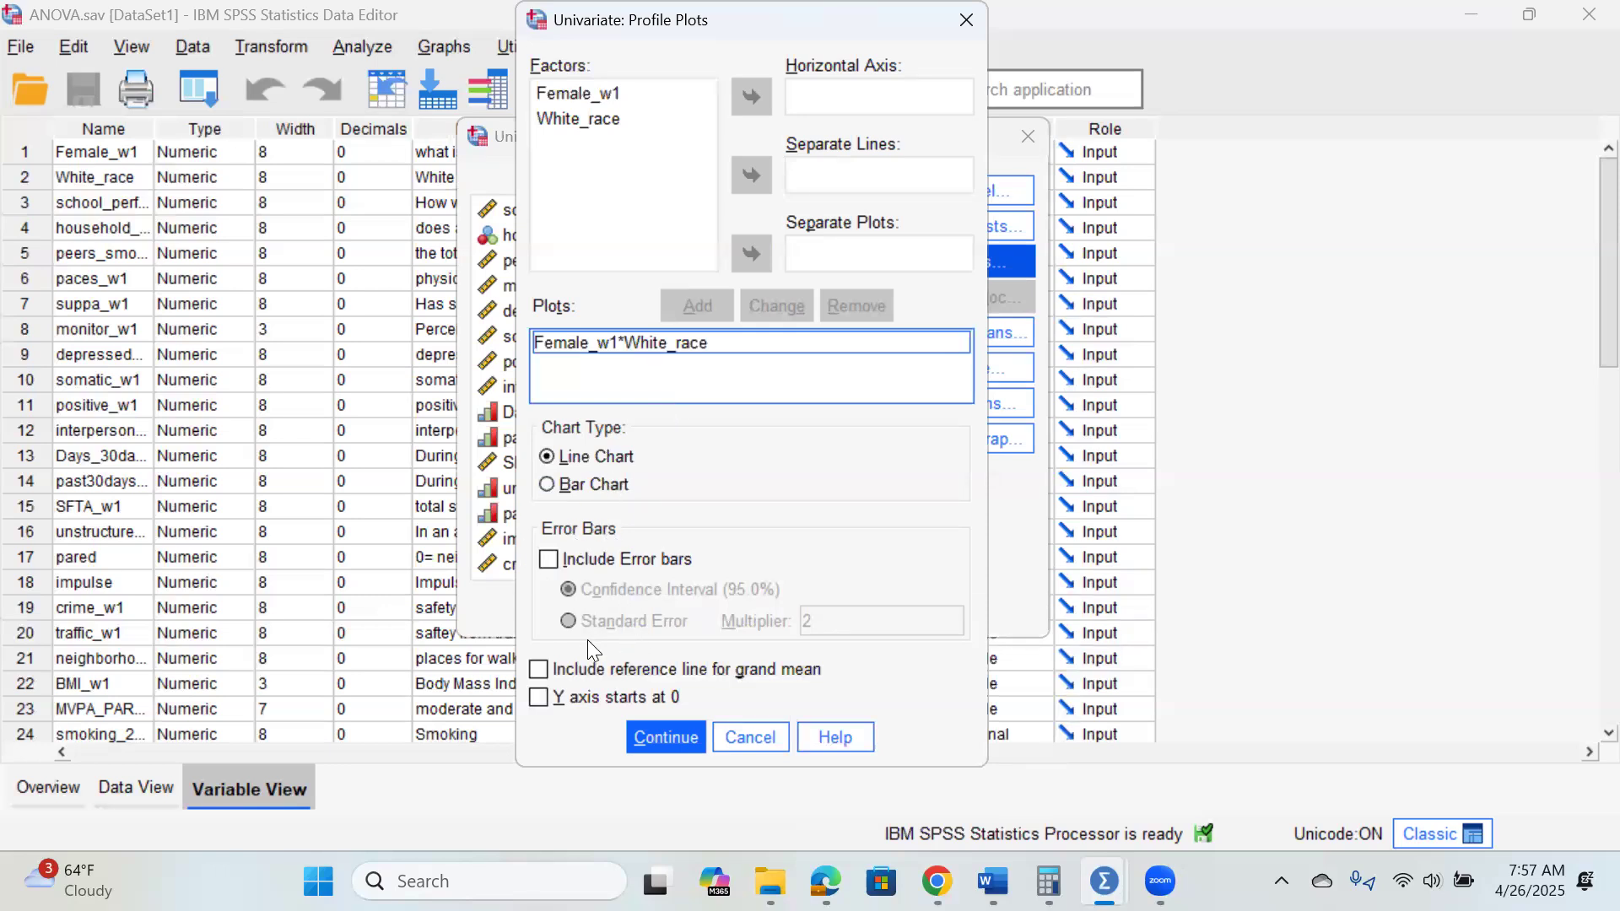
left_click(662, 736)
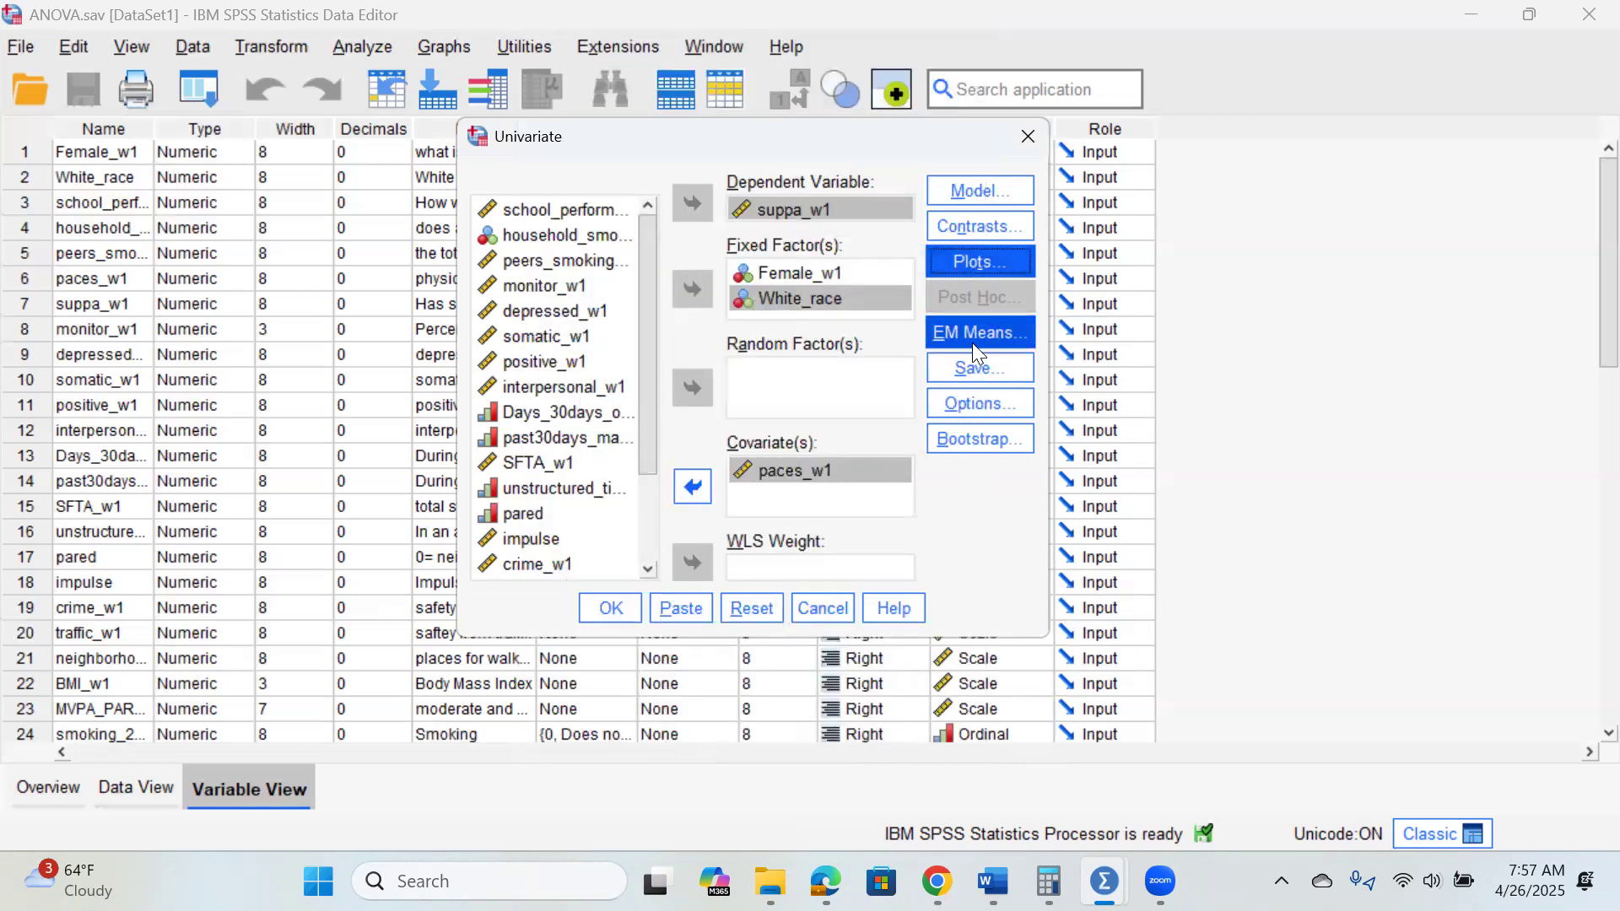
Enable parameter estimates and estimates of effect size for the Univariate analysis, accept the options, and run the analysis.
left_click(975, 400)
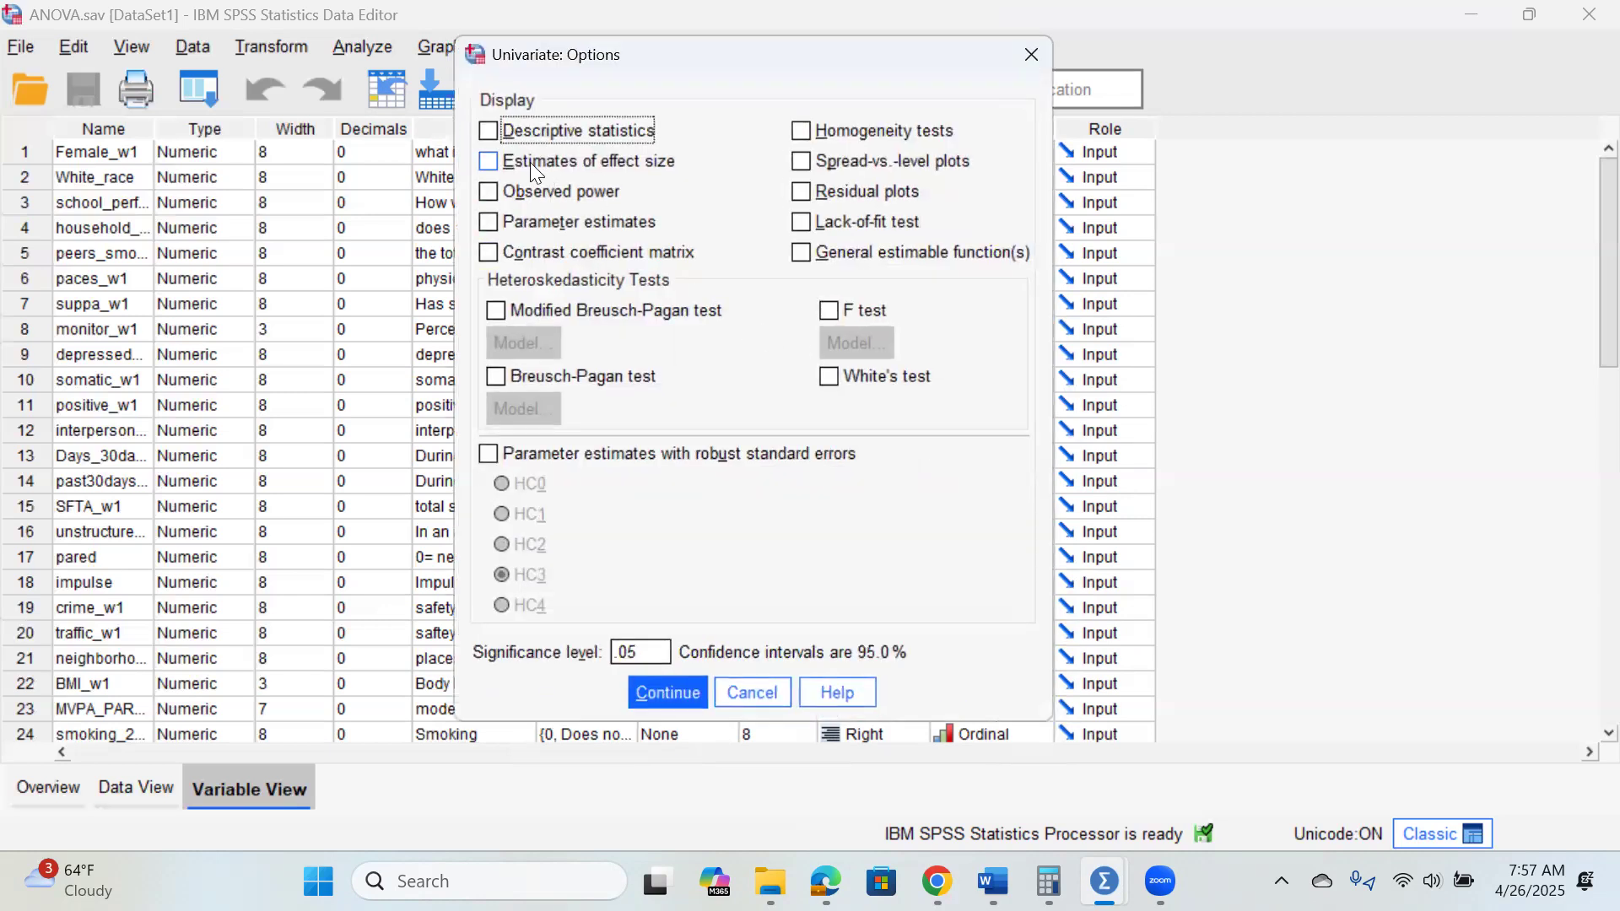
left_click(518, 221)
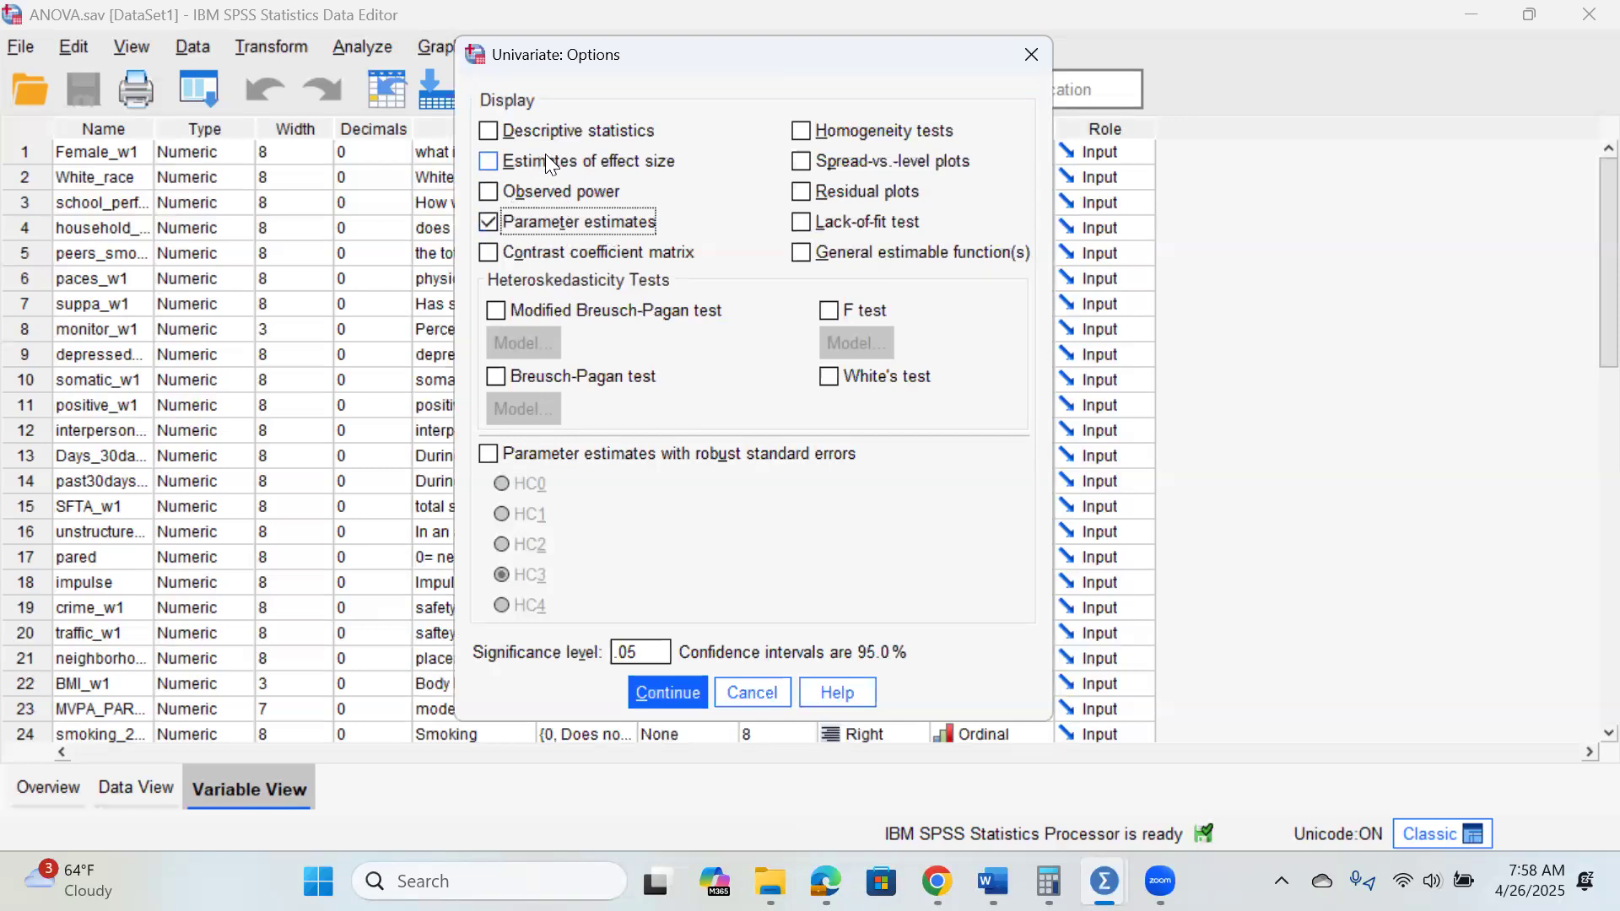
left_click(498, 162)
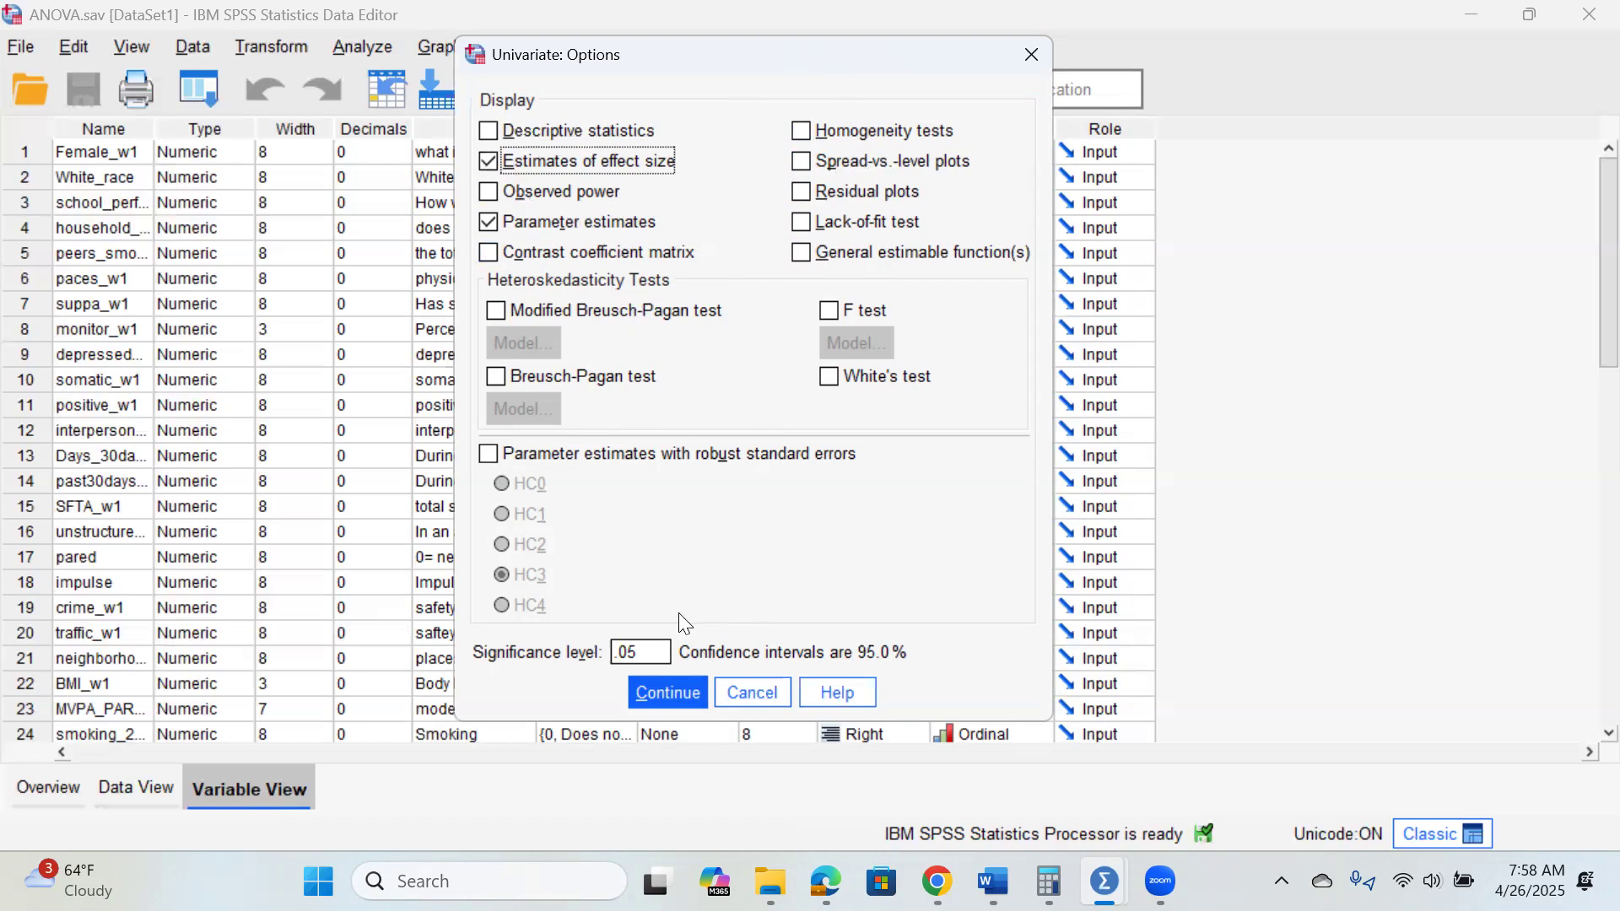
left_click(667, 692)
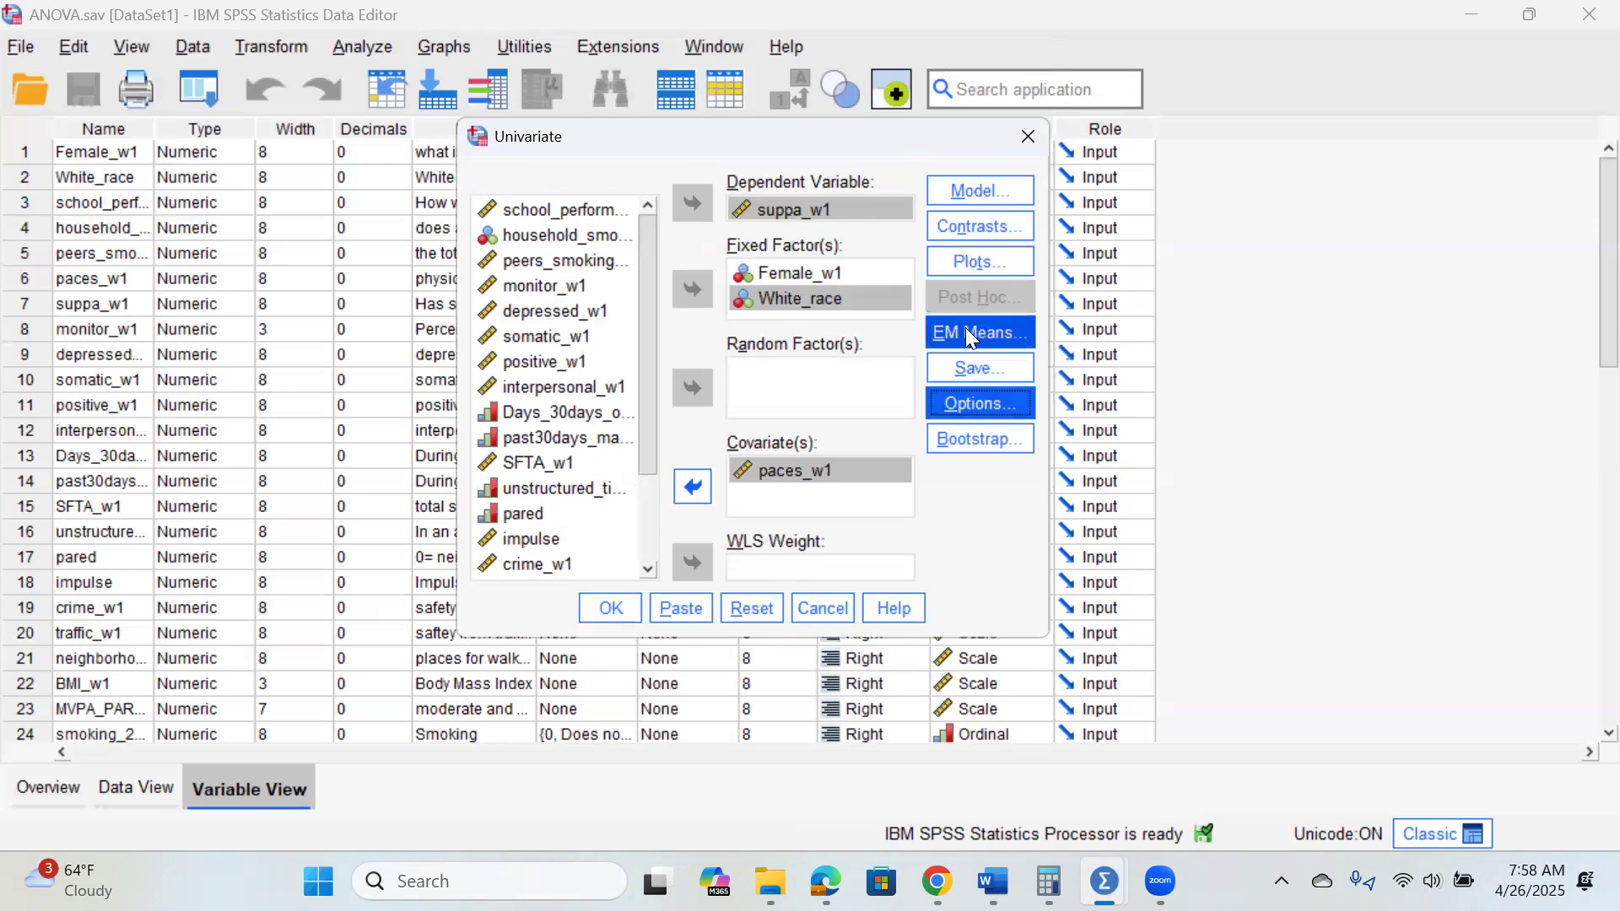
left_click(603, 609)
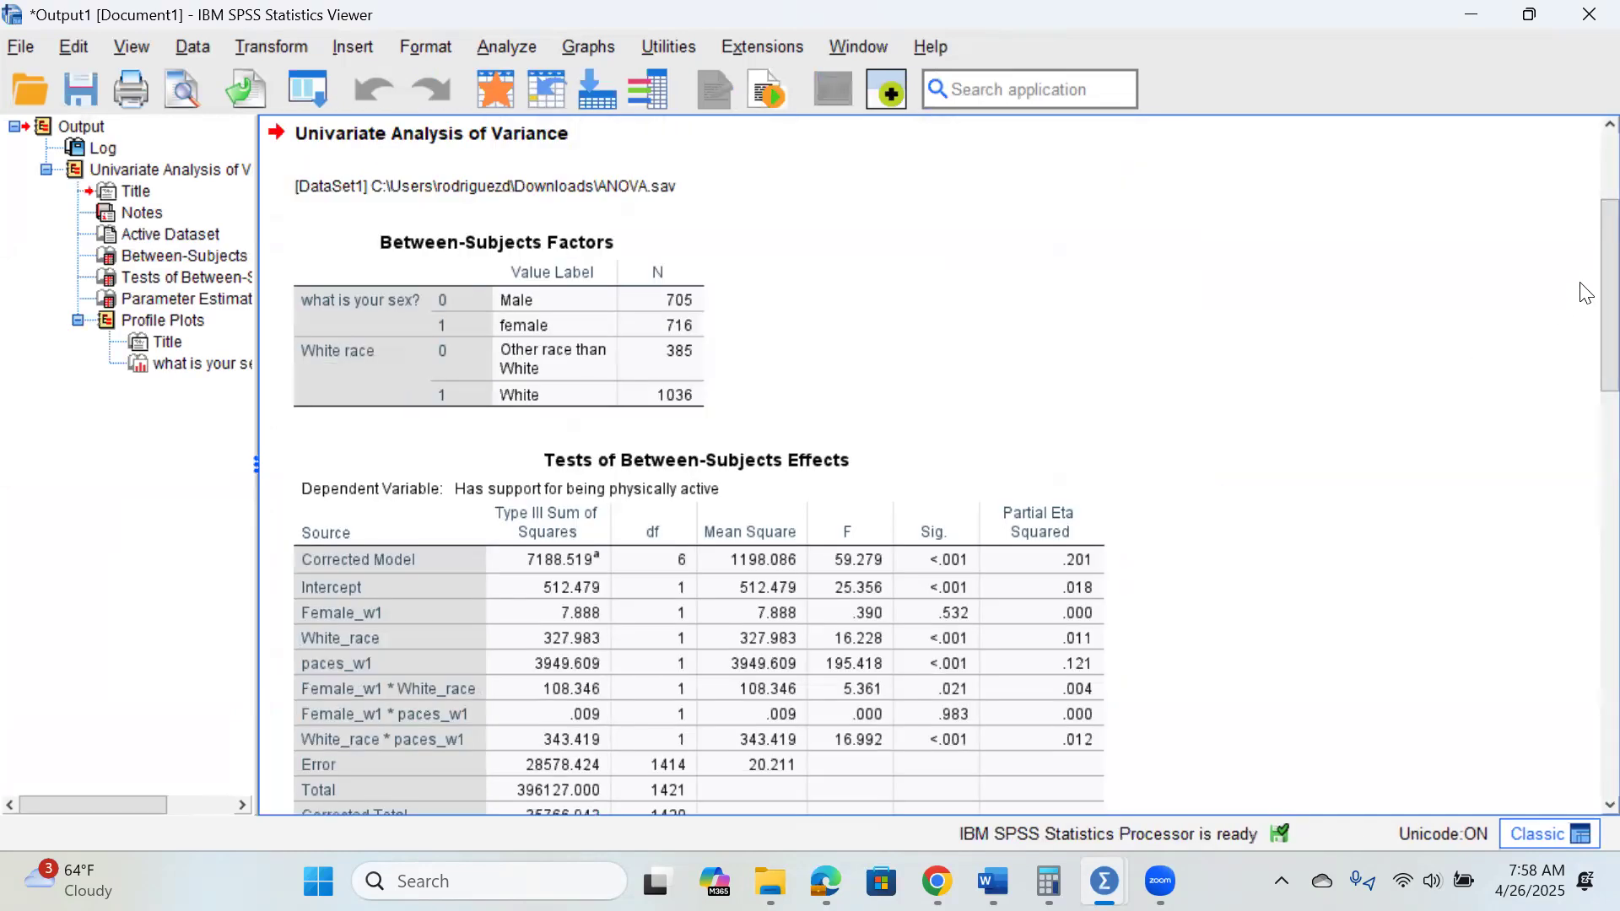
Examine the Between-Subjects Factors and Tests of Between-Subjects Effects tables in the analysis output.
left_click_drag(1585, 293, 1586, 322)
left_click(582, 233)
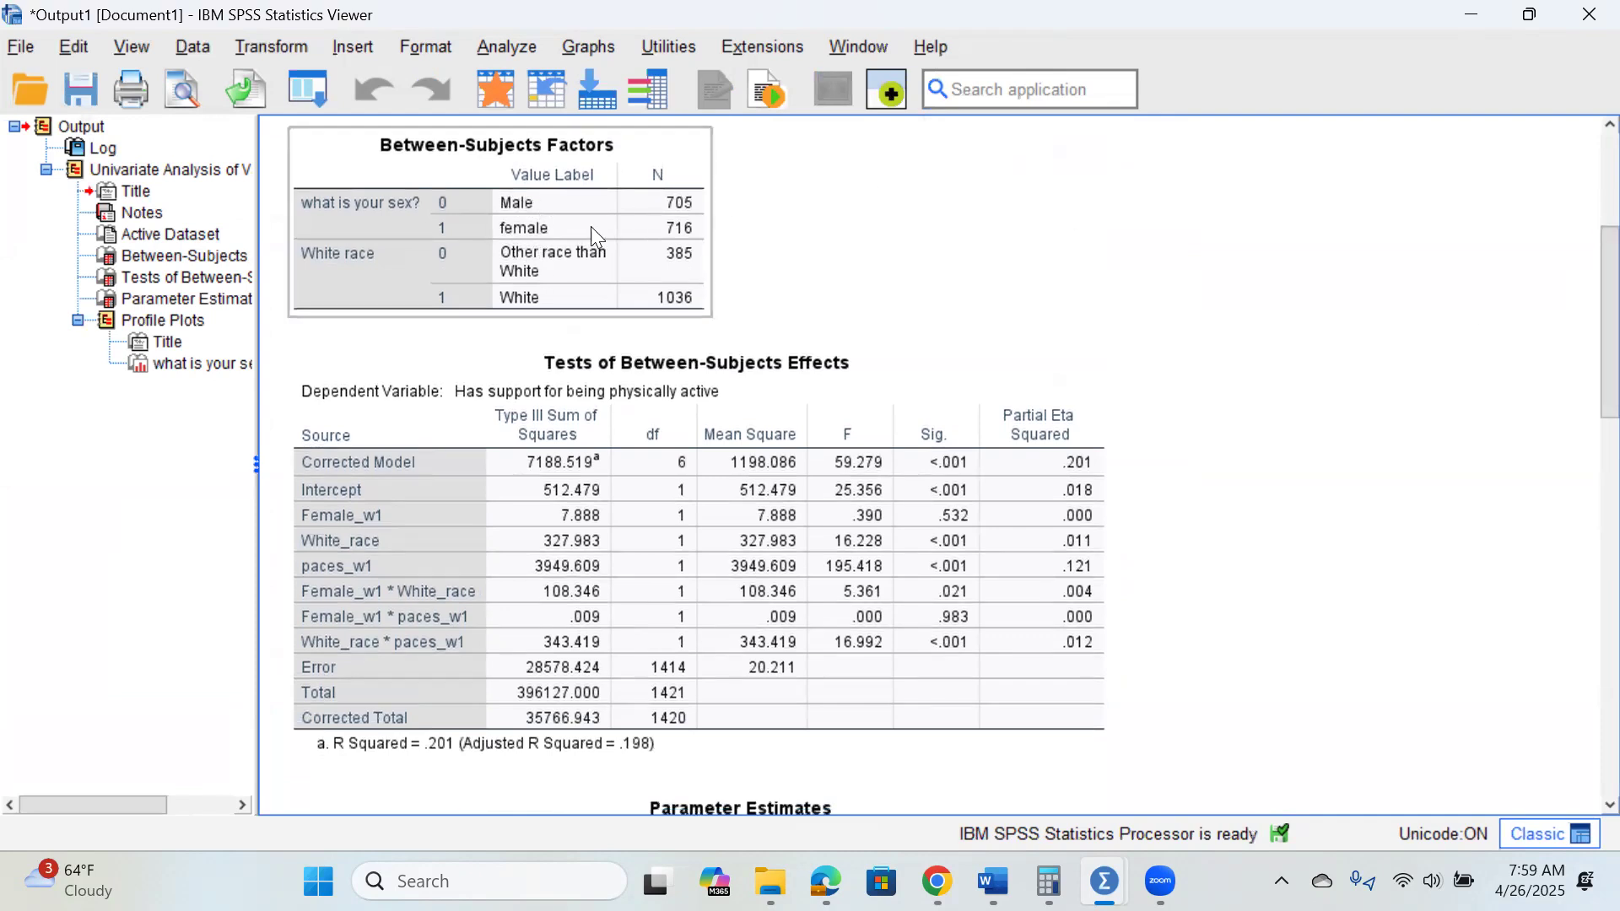
left_click(814, 249)
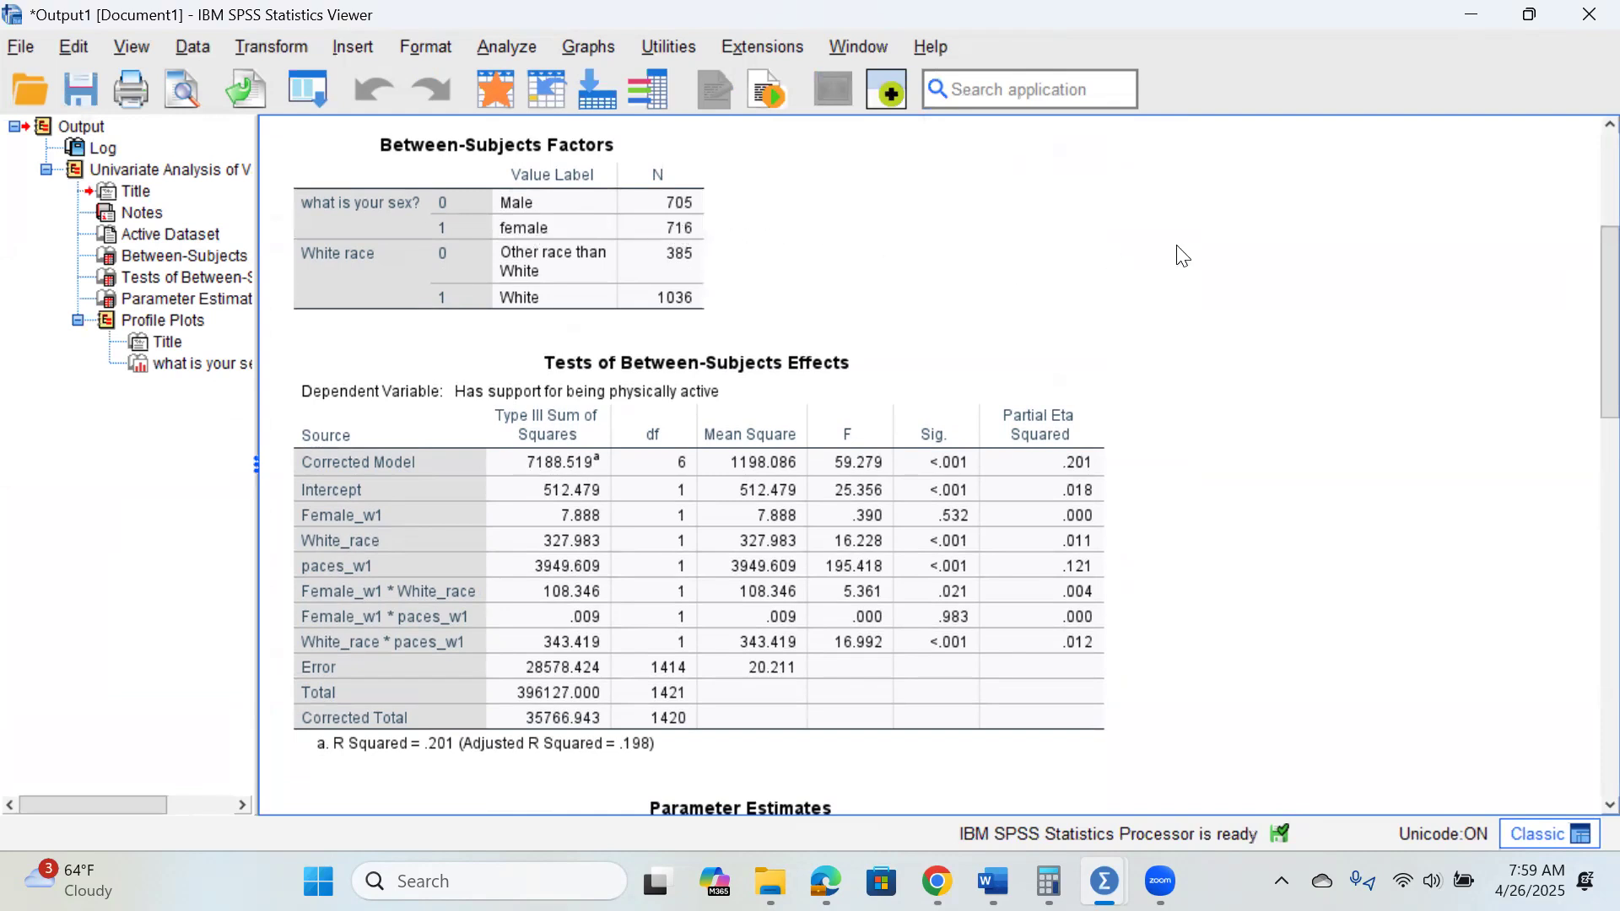
left_click(690, 297)
left_click(852, 272)
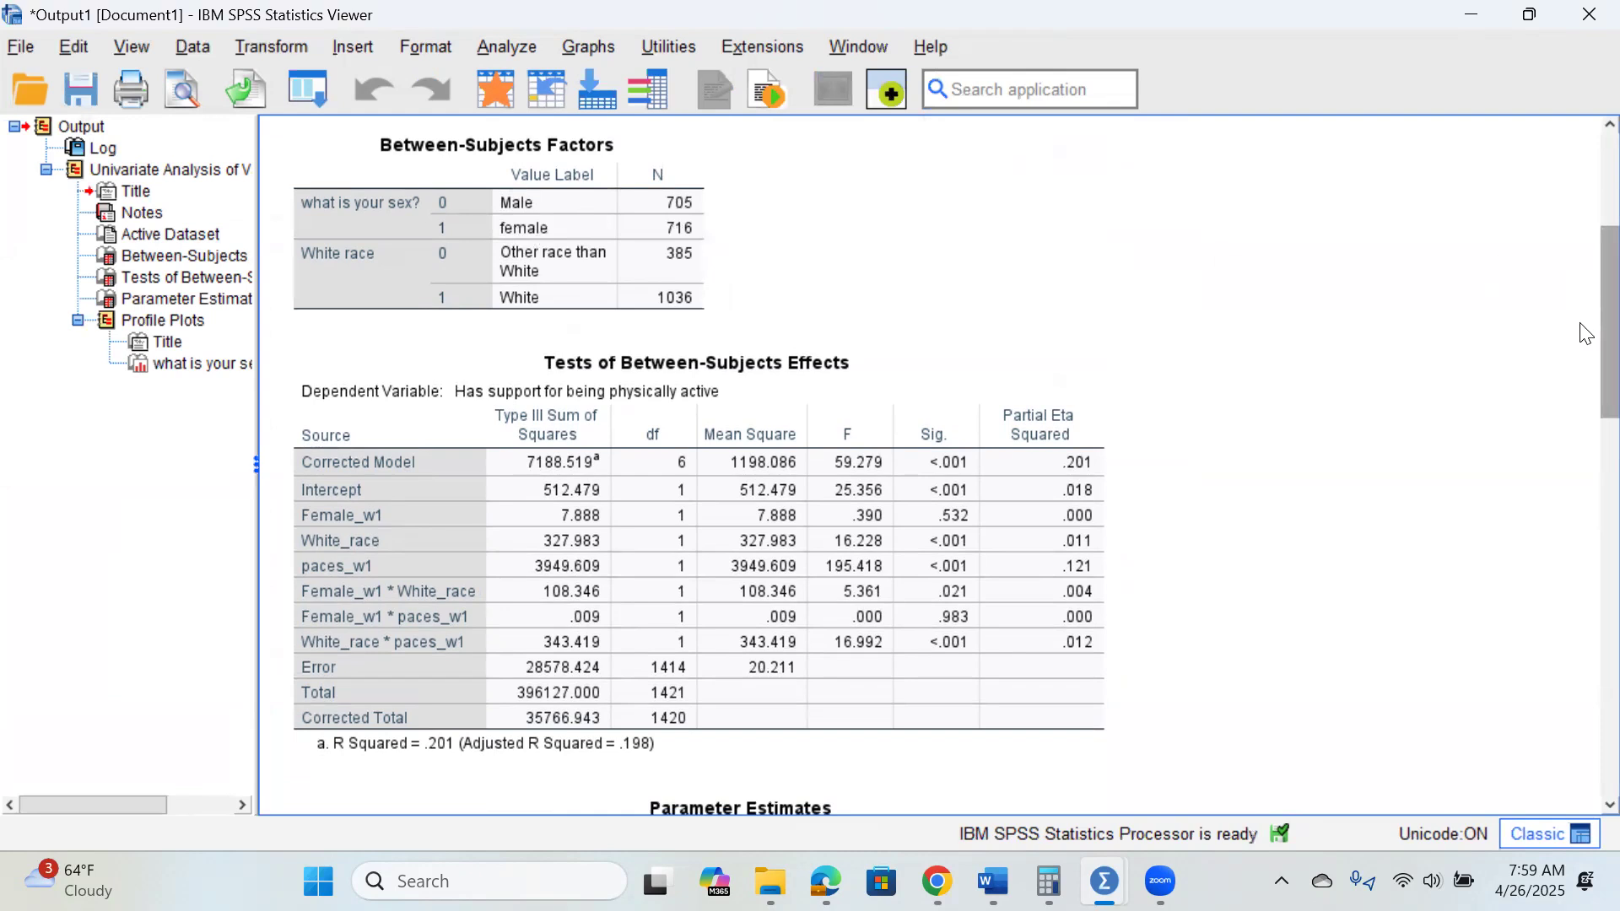
scroll(1586, 308, "down", 3)
scroll(1586, 310, "up", 3)
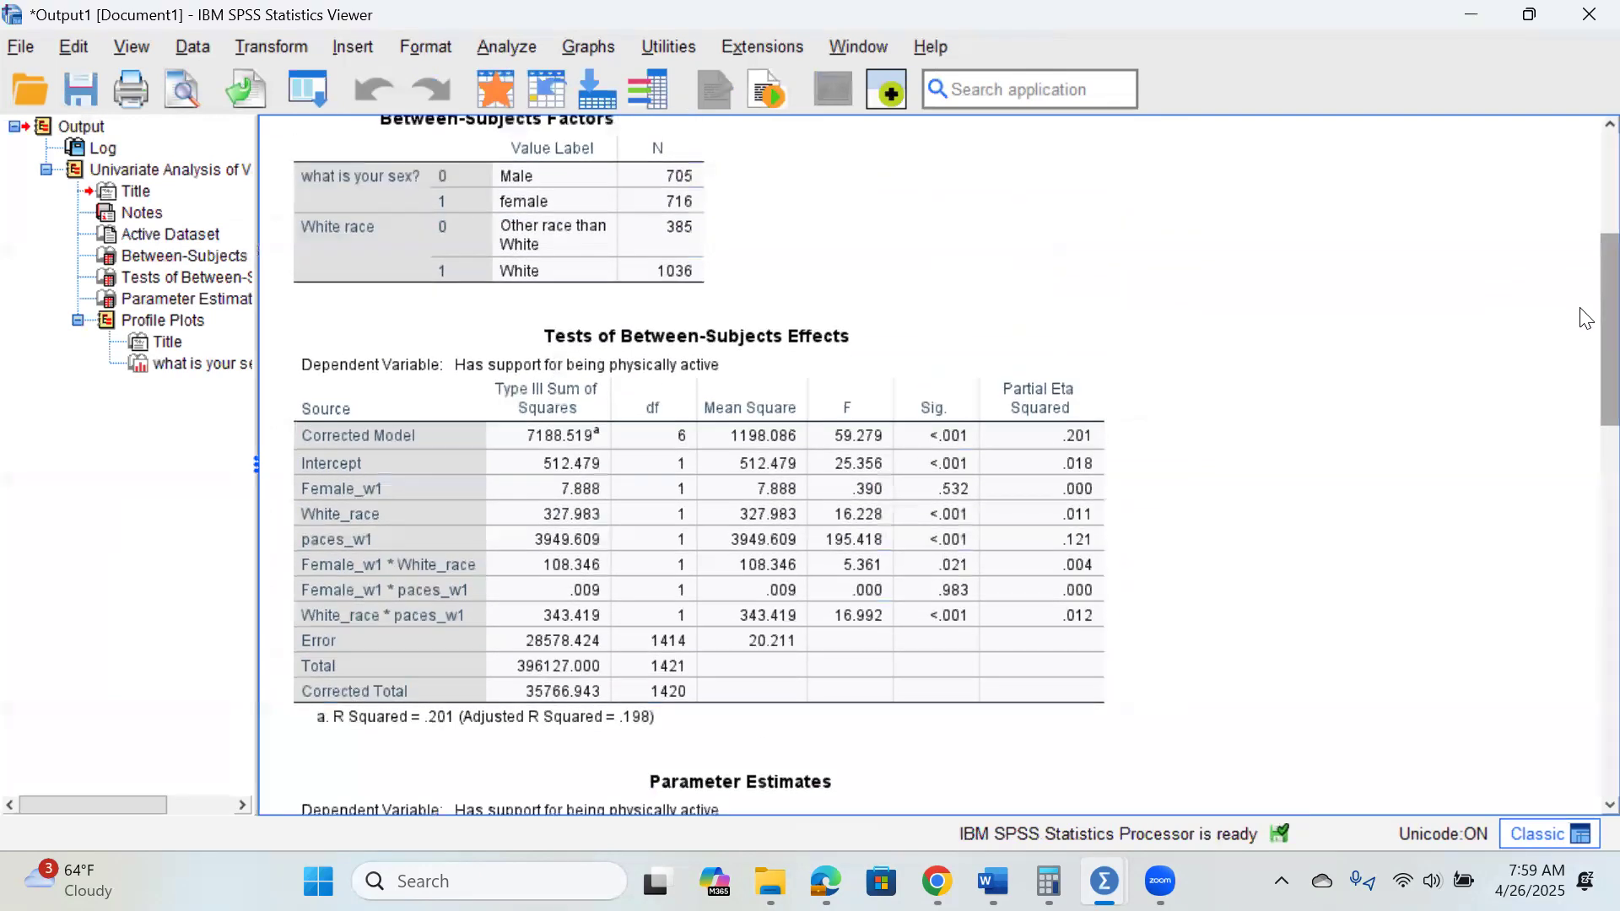
scroll(1585, 312, "down", 3)
left_click(395, 462)
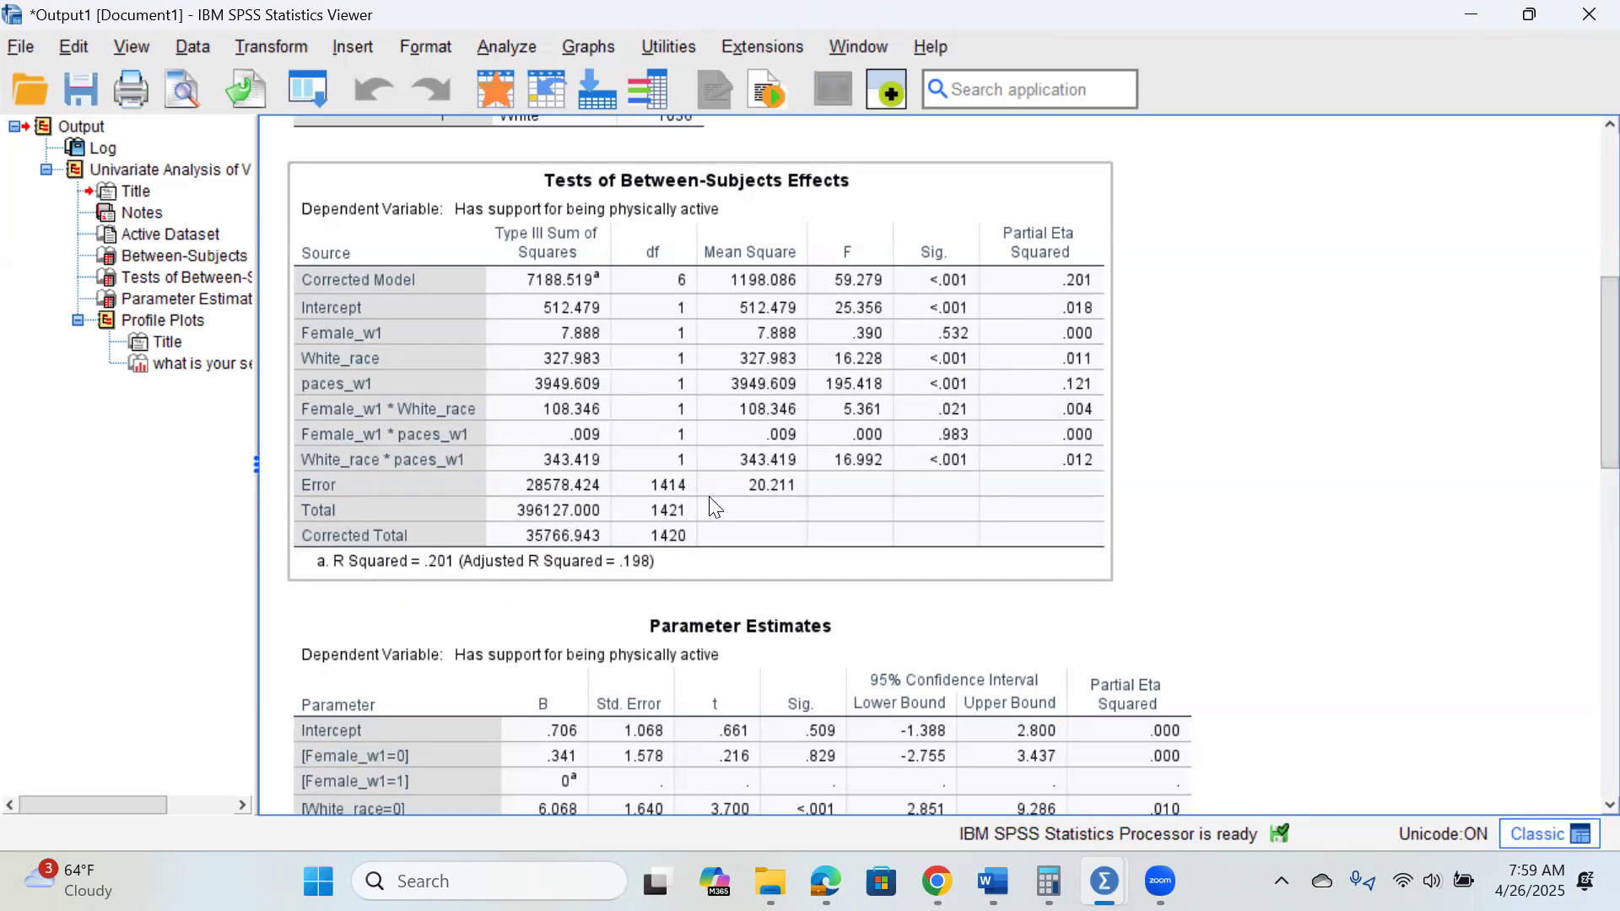
left_click(1152, 463)
Examine the Parameter Estimates table for the main effects and interactions of Female_w1, White_race and paces_w1.
left_click_drag(1608, 363, 1586, 496)
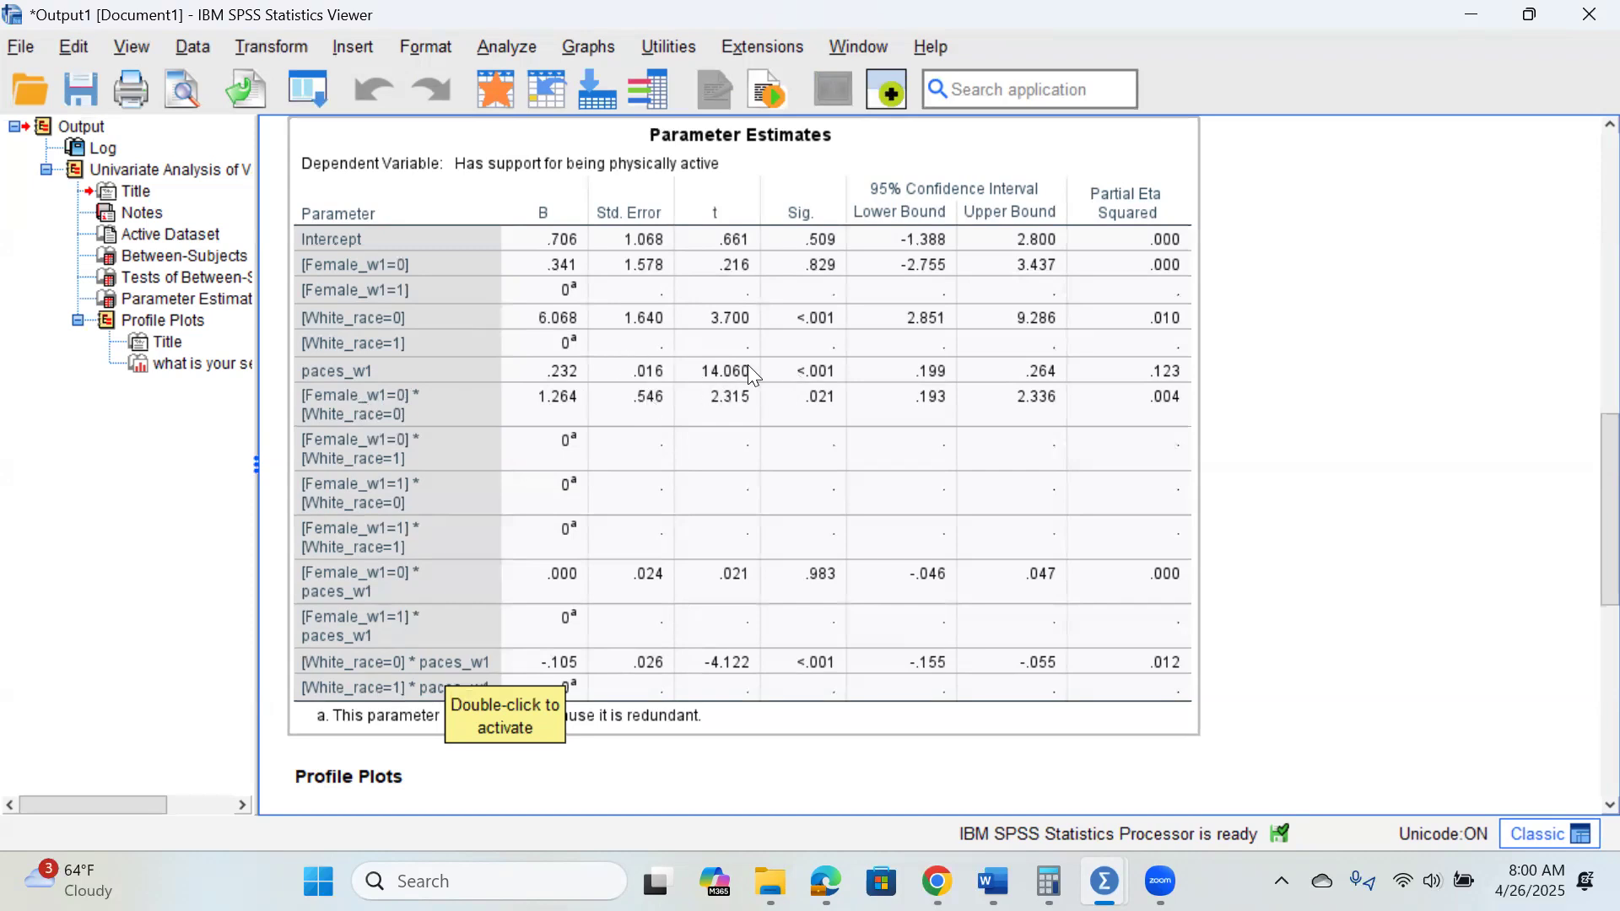
scroll(753, 375, "down", 3)
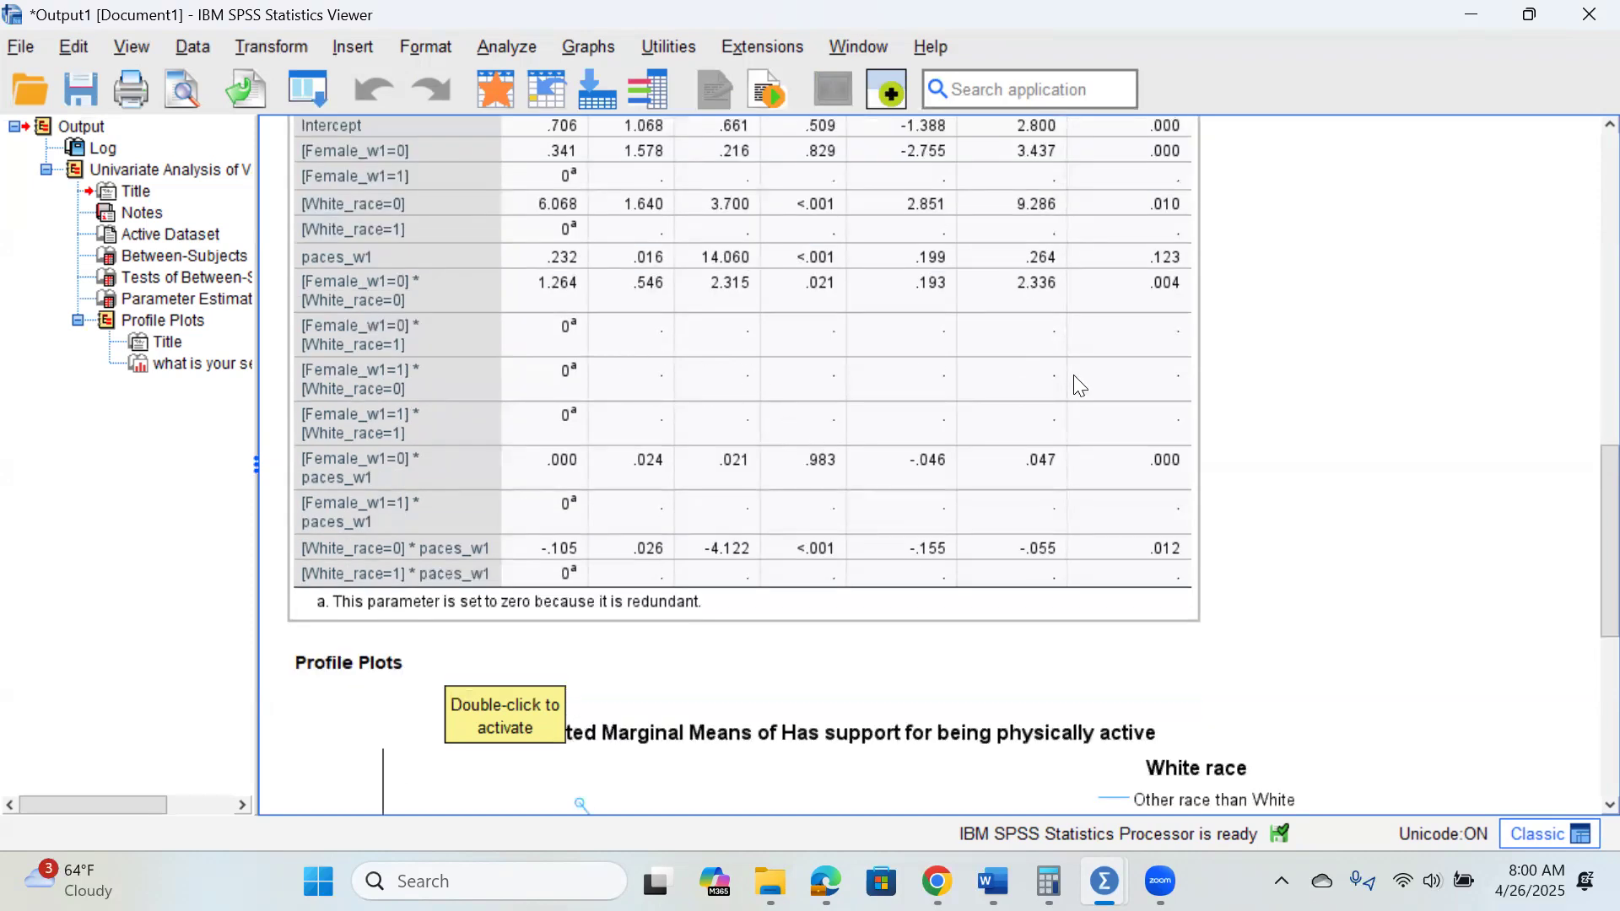
scroll(1269, 433, "up", 3)
left_click(809, 479)
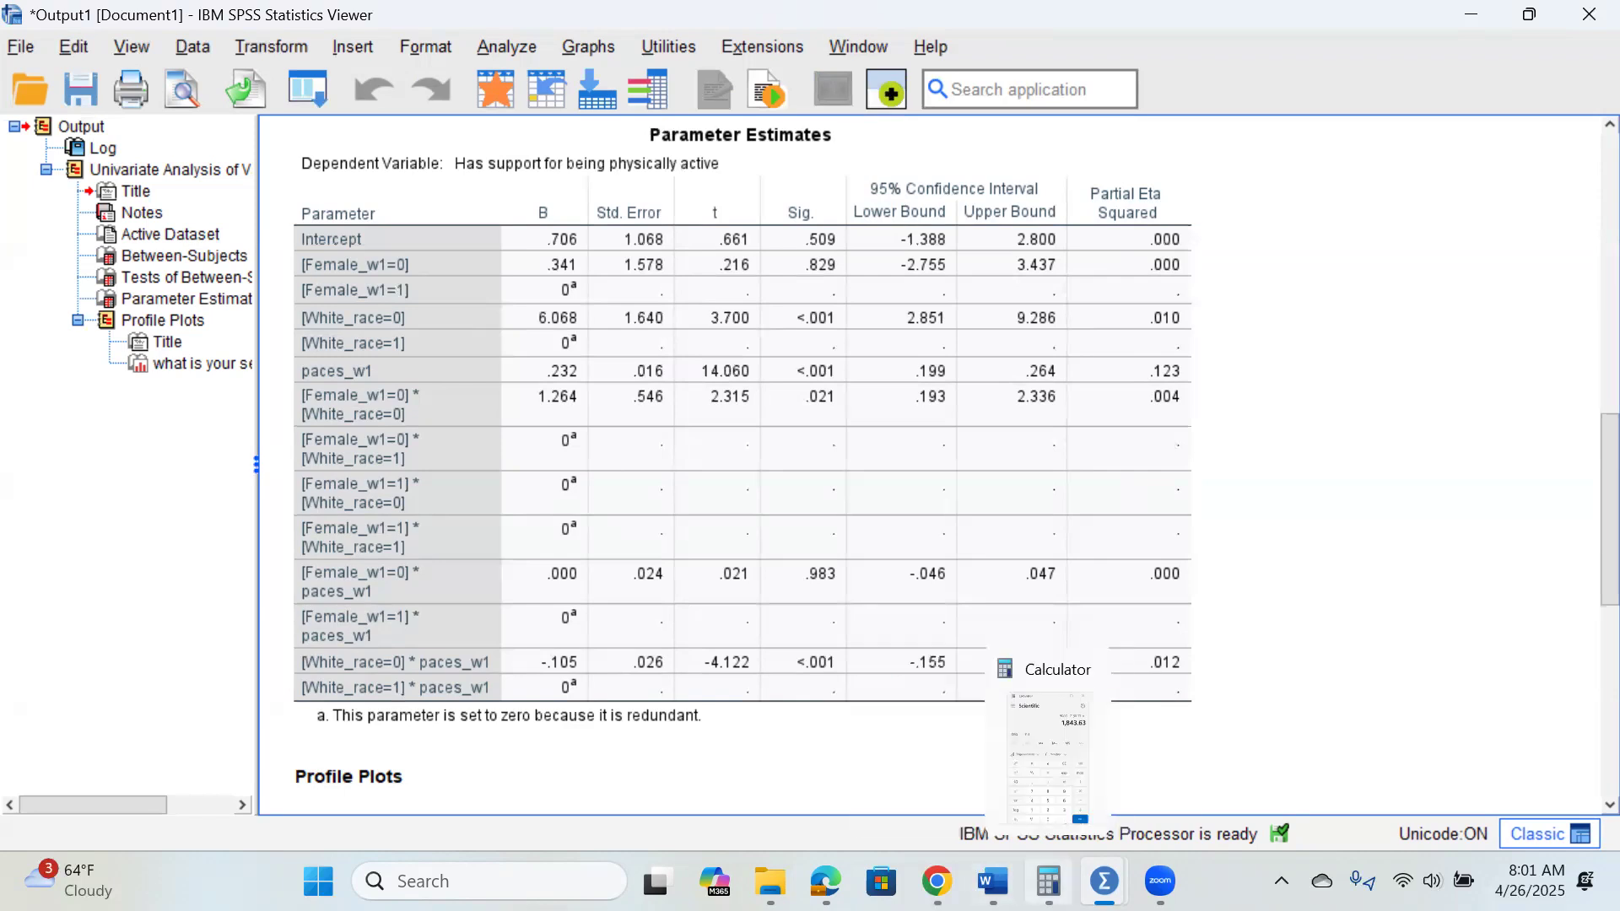
Check the interpretation and effect size requirements on the SPSS Assignment 2 page in Chrome, and return to the Parameter Estimates in the SPSS output.
mouse_move(939, 854)
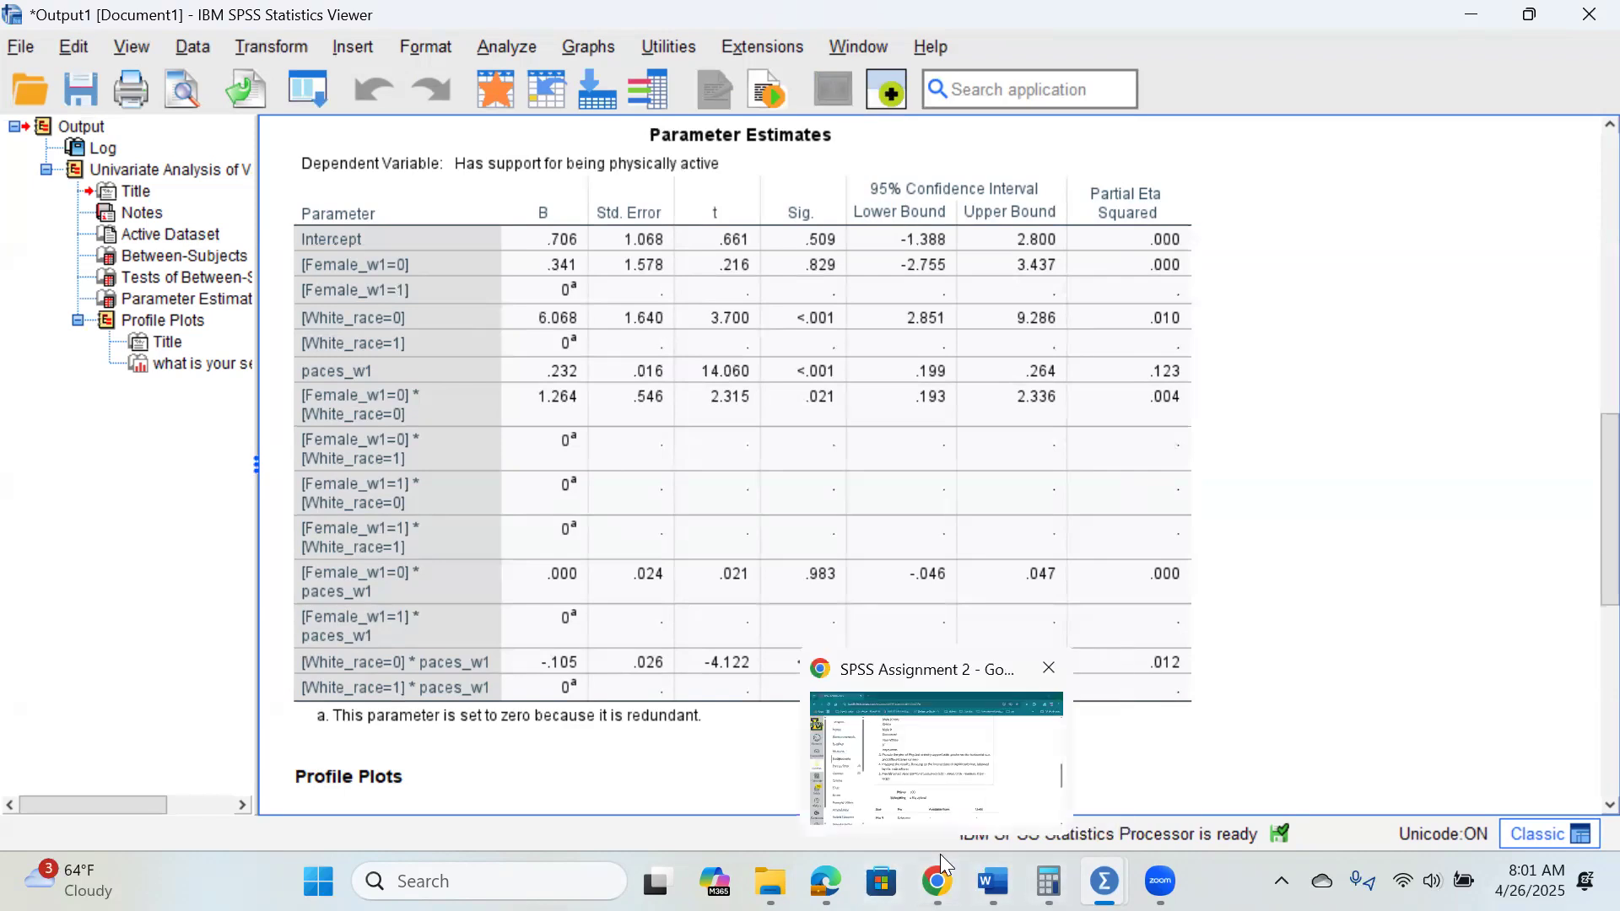
left_click(876, 646)
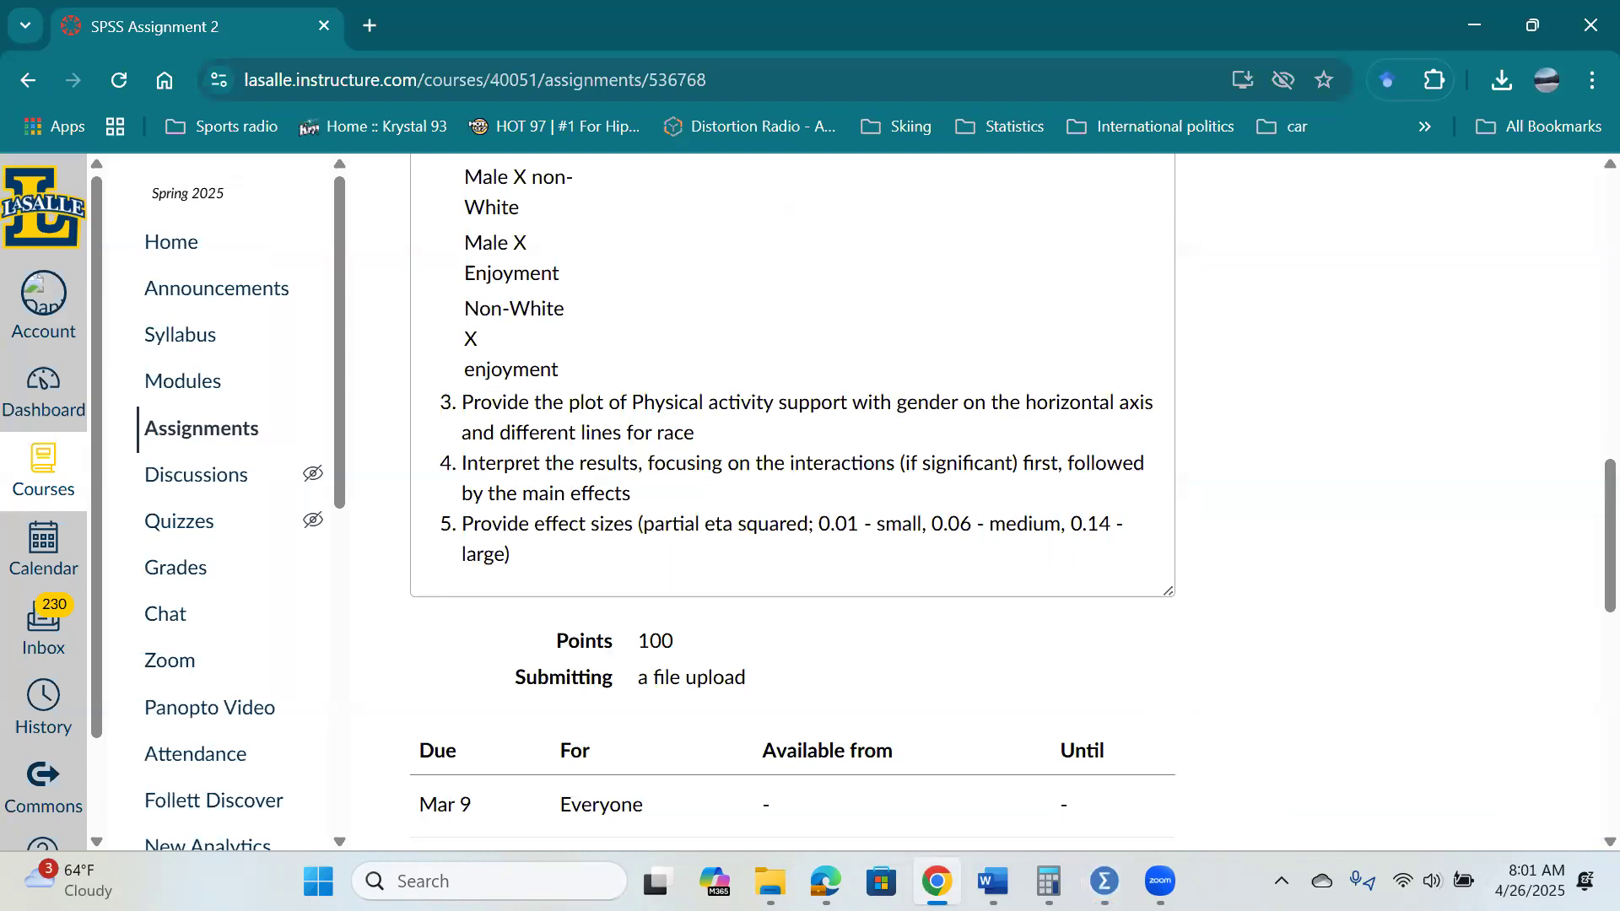
mouse_move(993, 881)
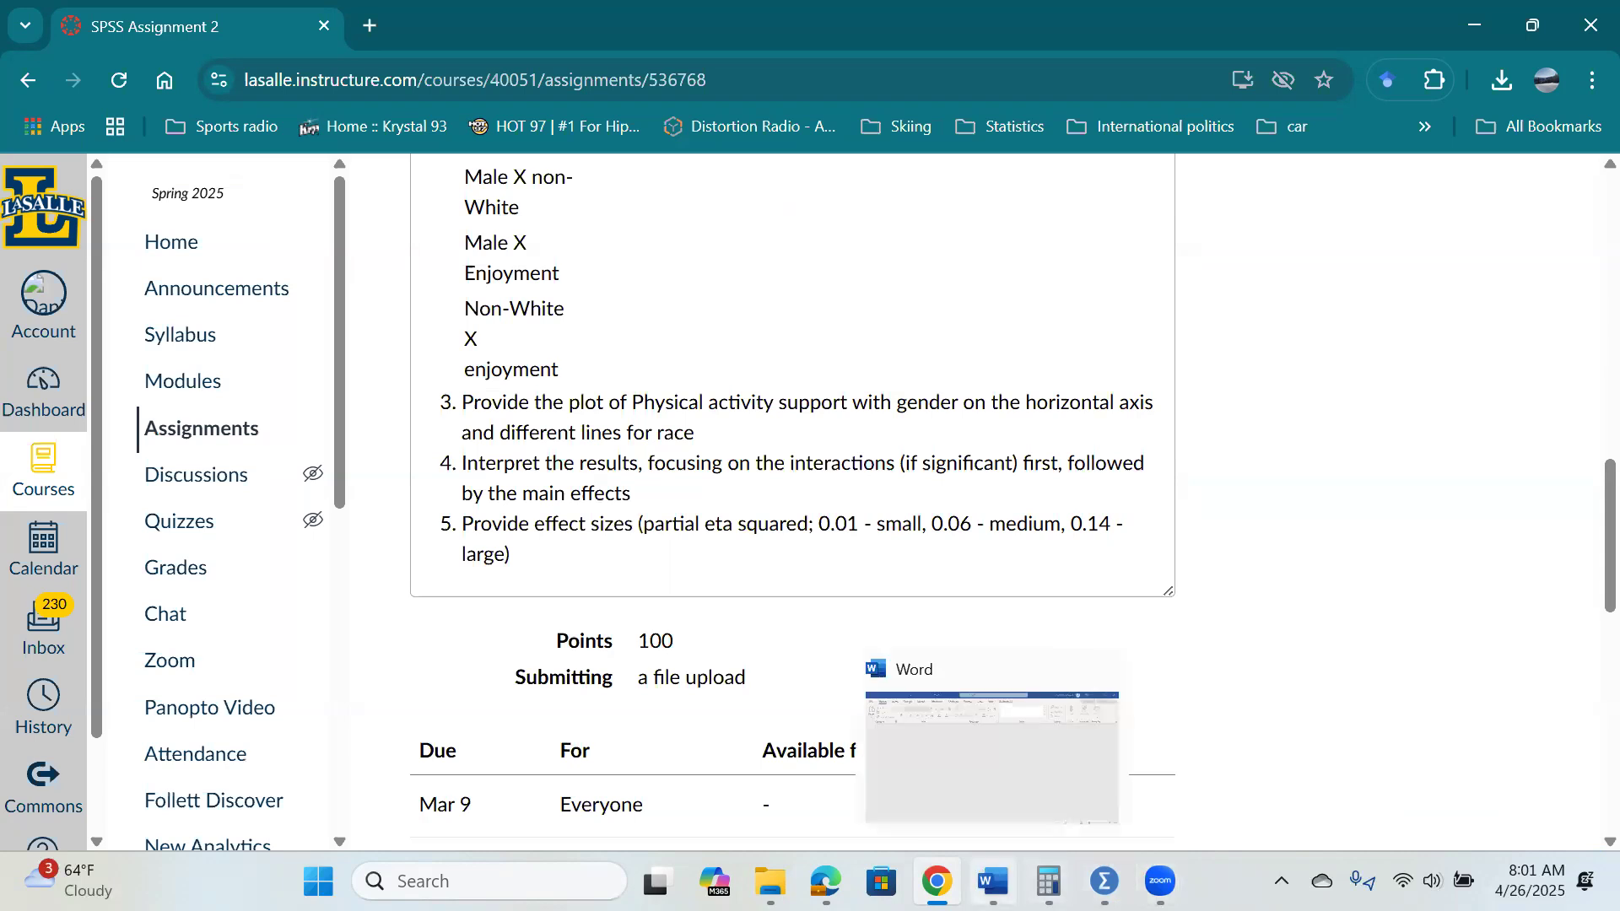
mouse_move(1105, 880)
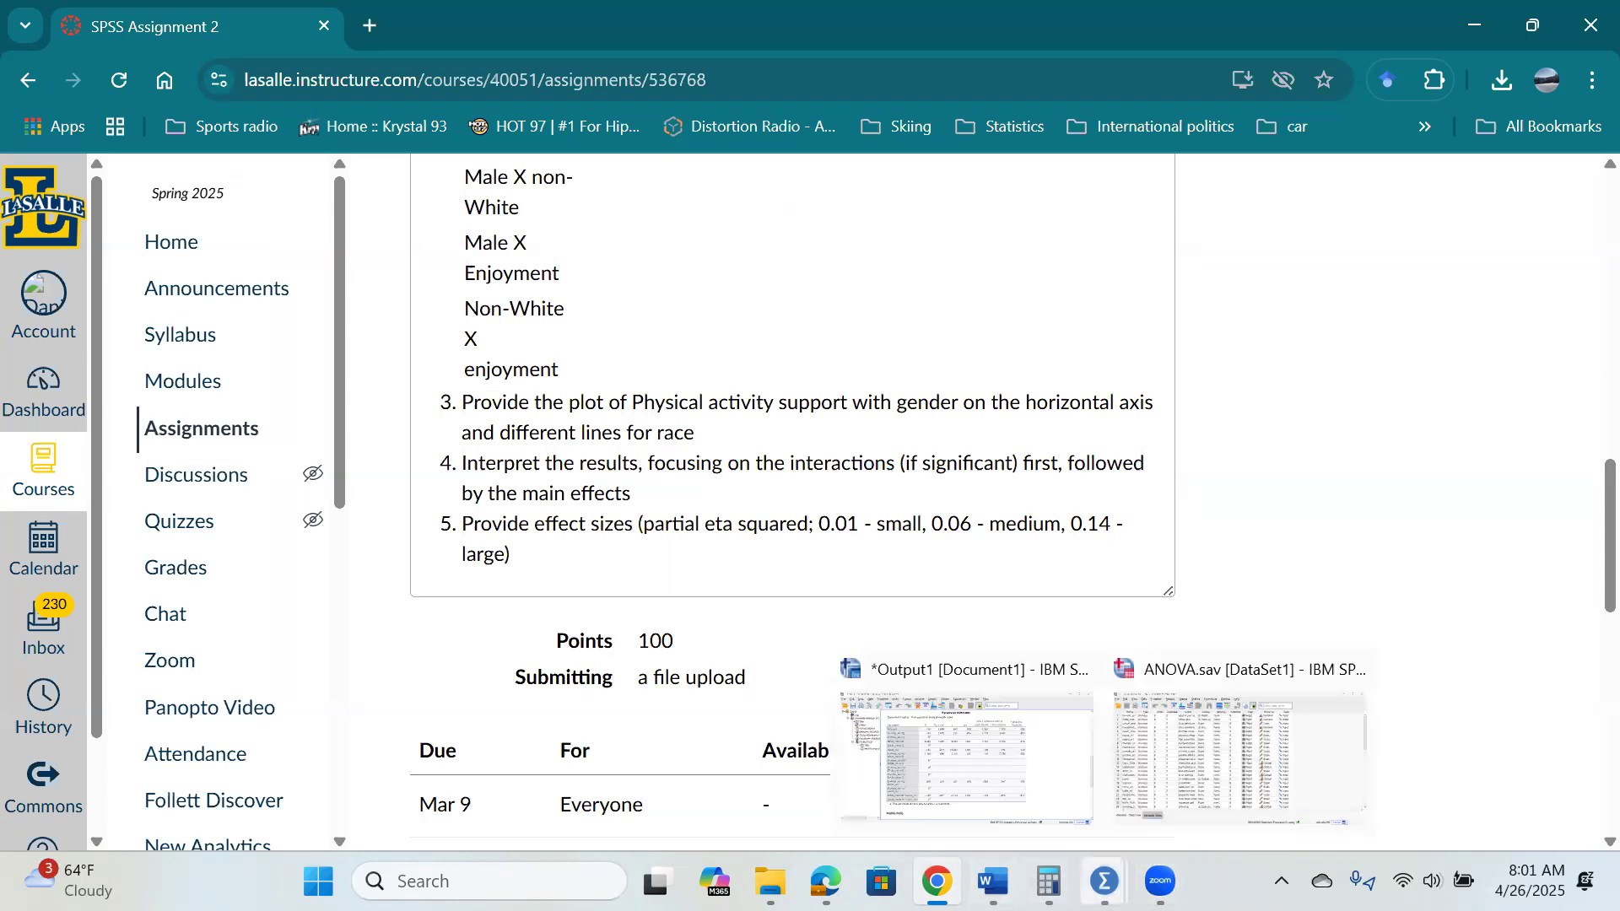
left_click(997, 718)
left_click(957, 398)
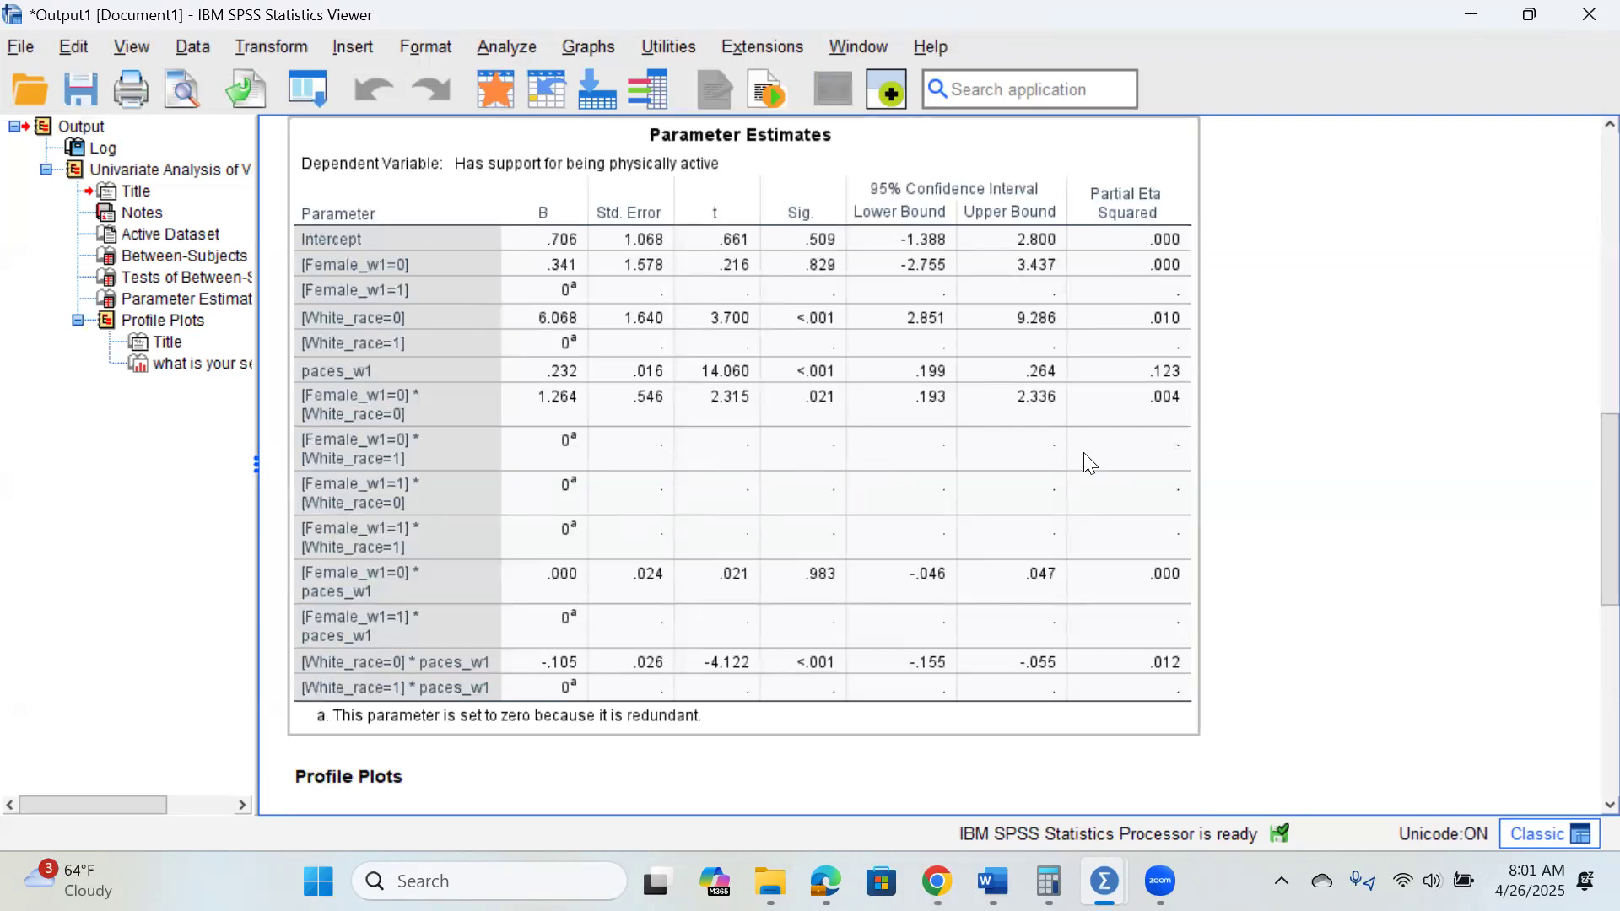
left_click(1419, 462)
left_click(1019, 378)
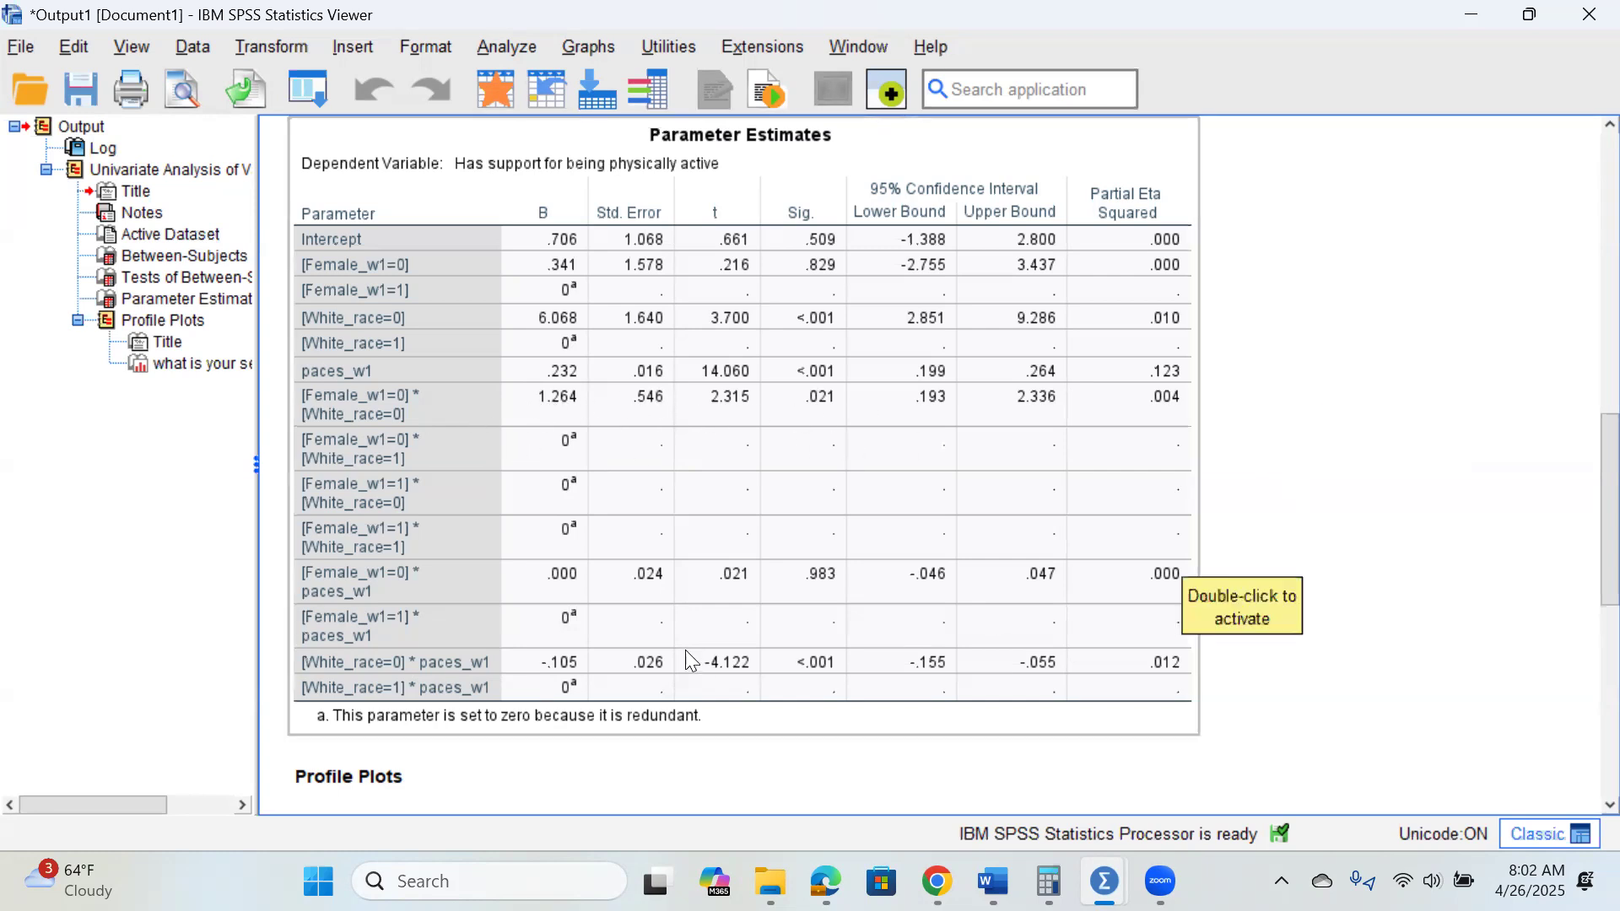
Examine the profile plot of estimated marginal means of physical activity support by sex with separate lines for White race.
scroll(1413, 552, "down", 7)
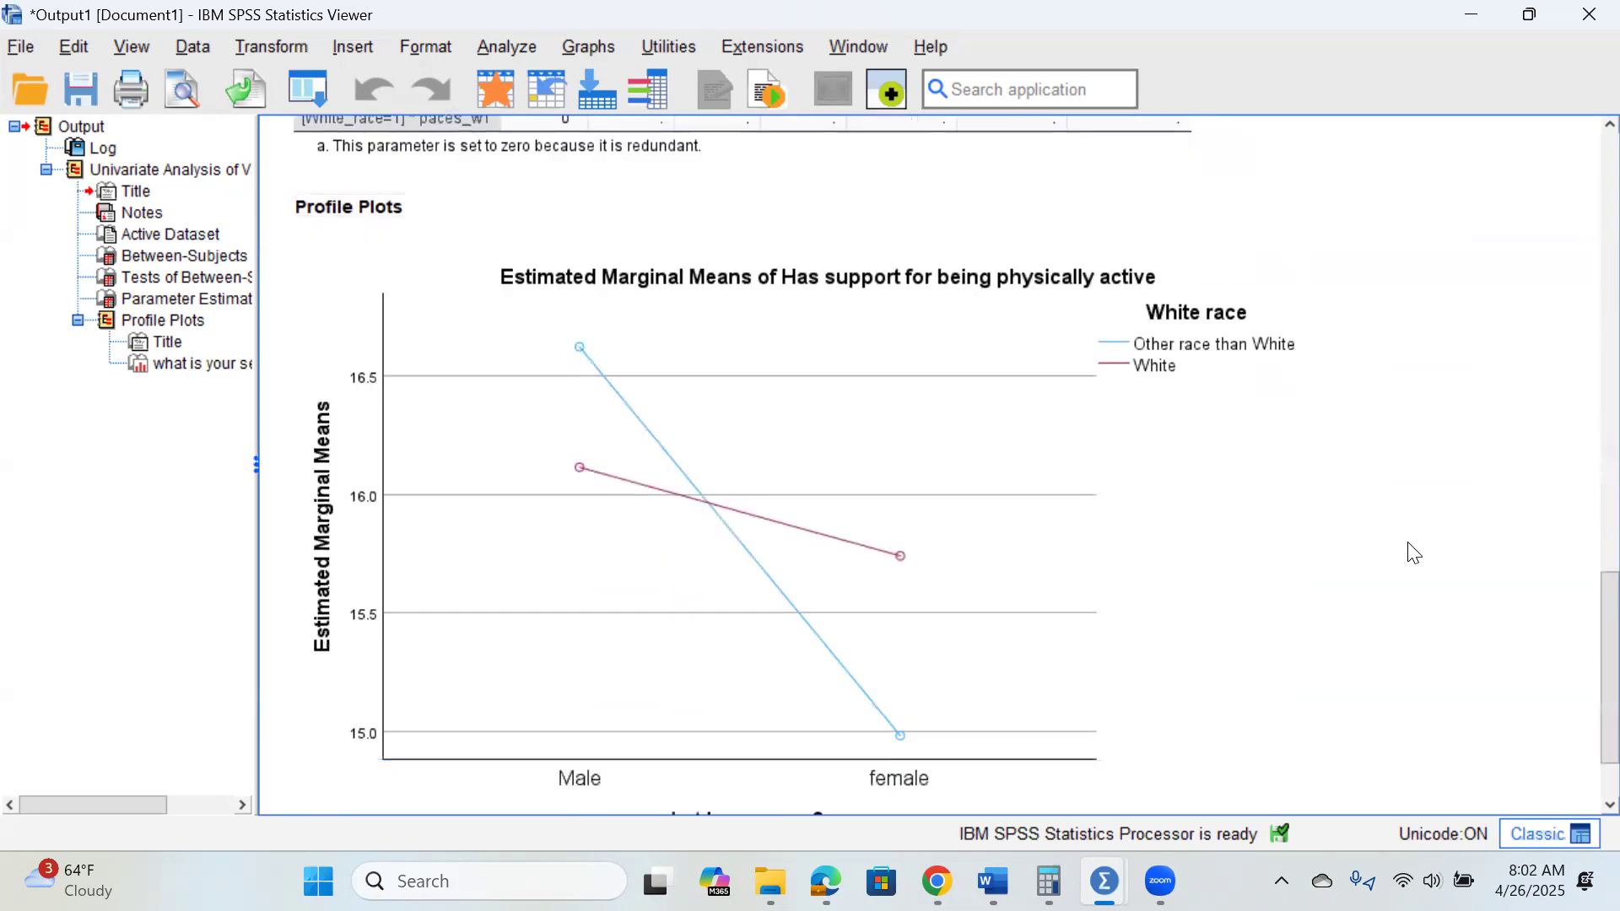
scroll(1413, 553, "down", 1)
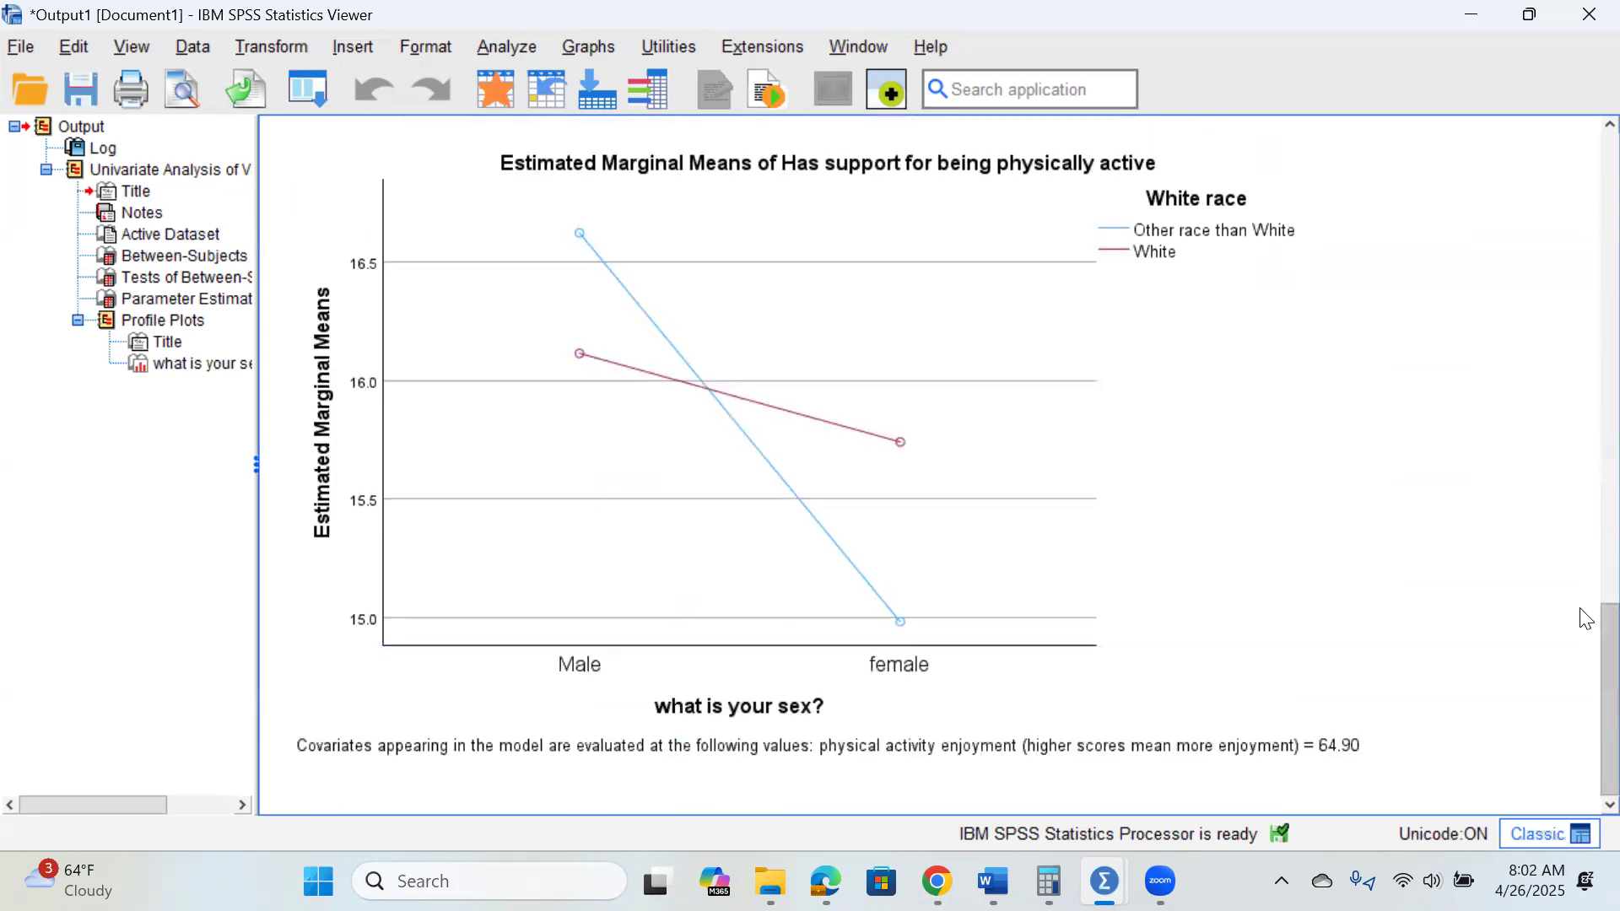
scroll(1586, 618, "up", 1)
scroll(1586, 616, "down", 1)
left_click(1340, 485)
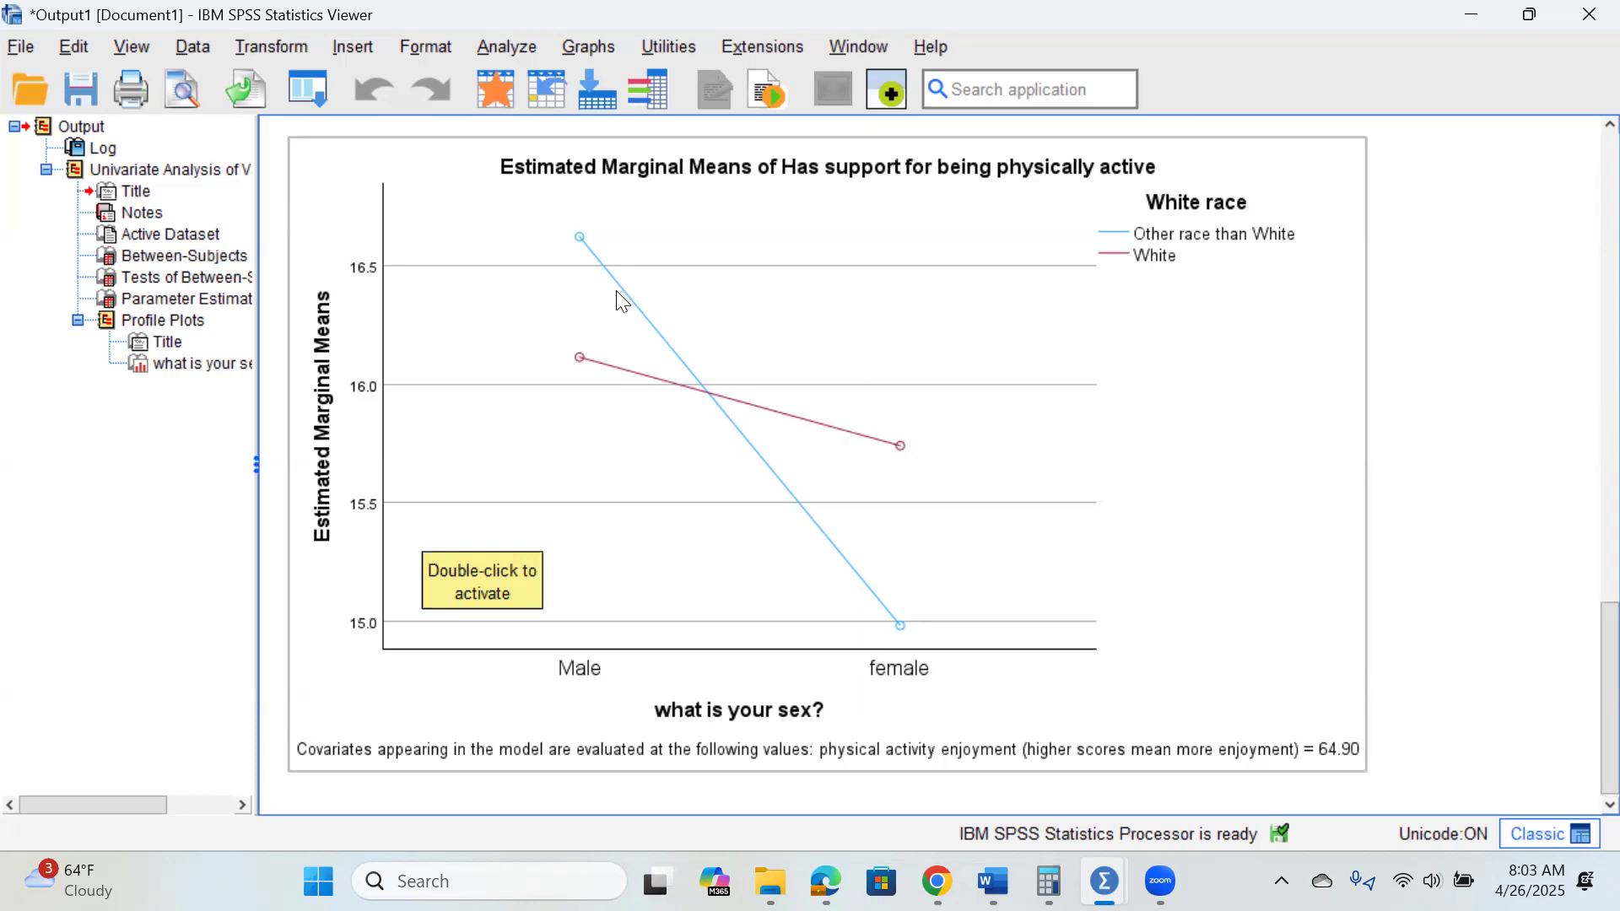
left_click(1390, 460)
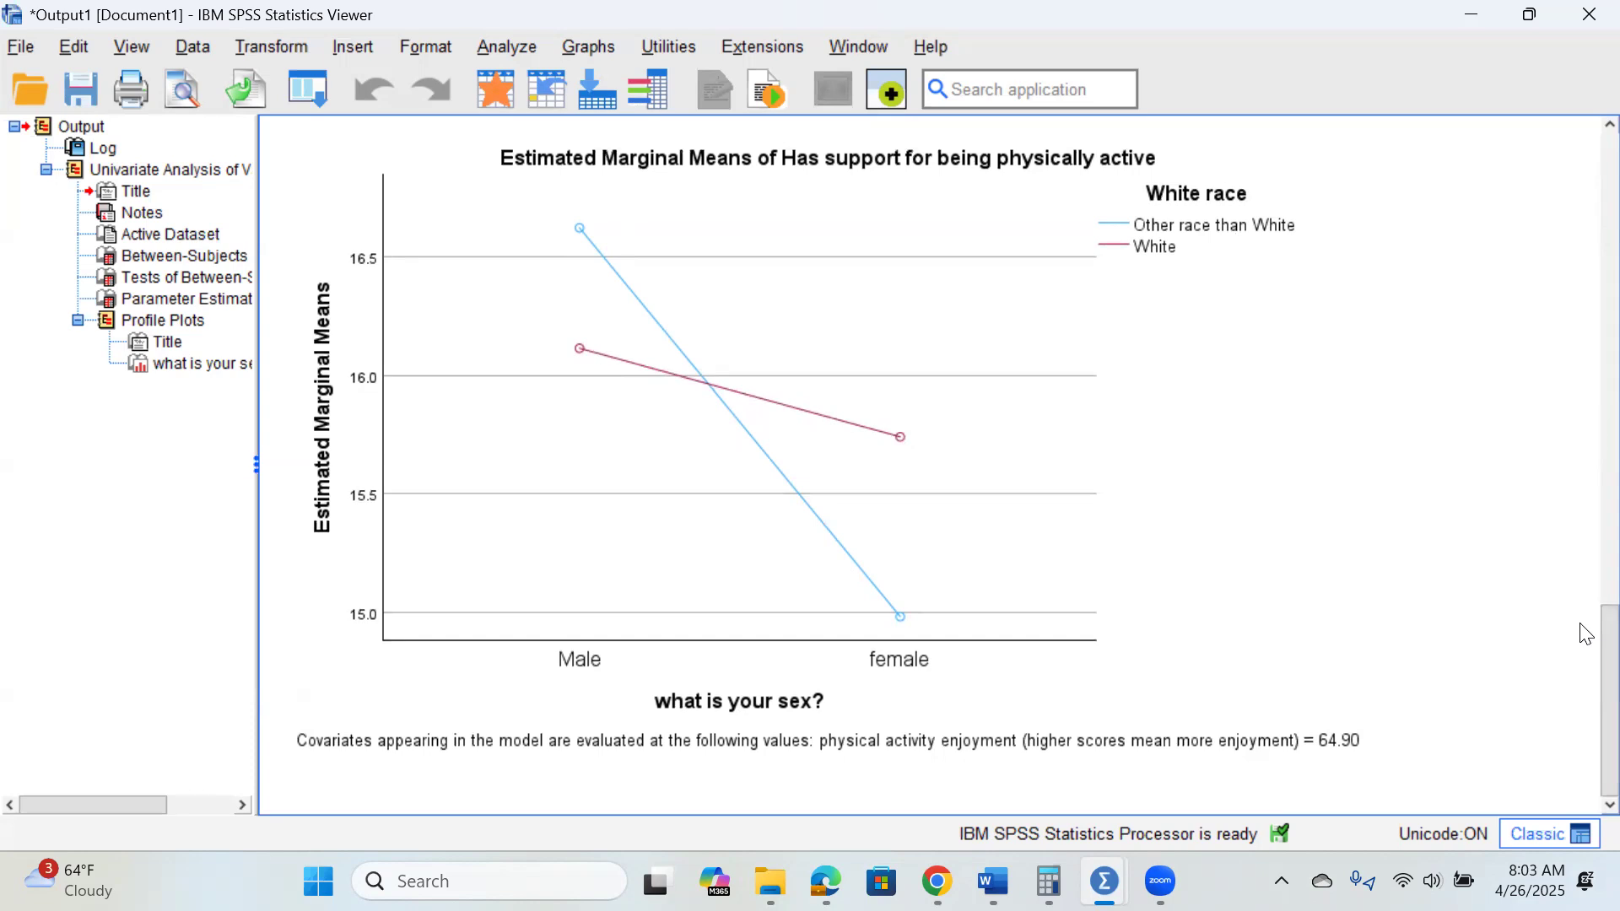
Return to the start of the output and activate the log containing the UNIANOVA syntax.
scroll(1584, 576, "up", 3)
scroll(1584, 580, "up", 7)
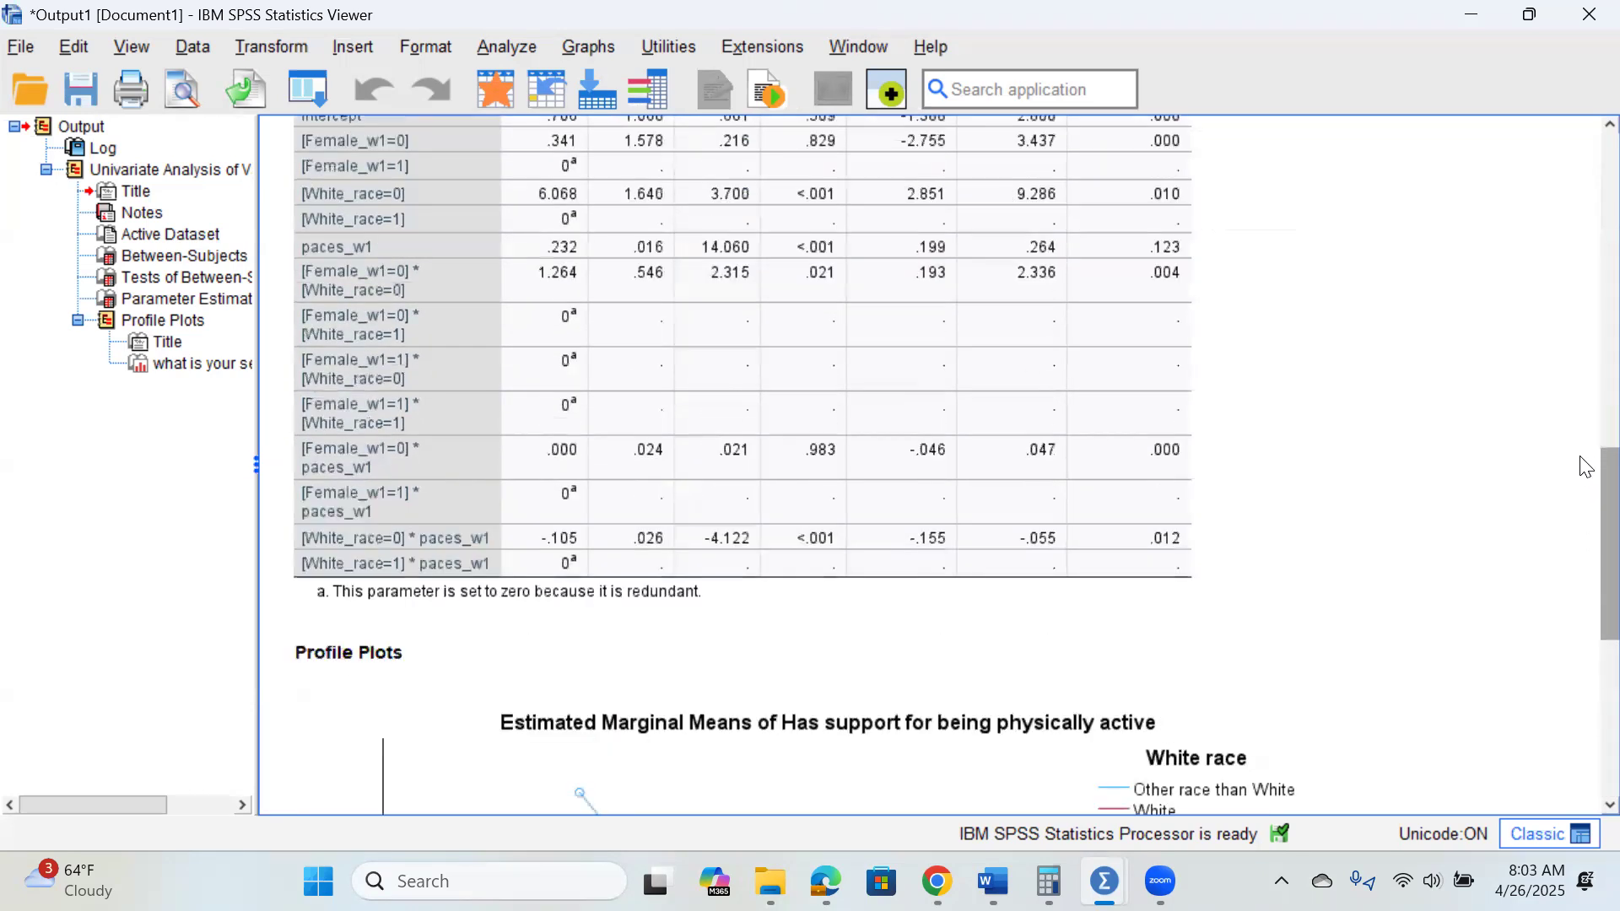
scroll(1585, 441, "up", 4)
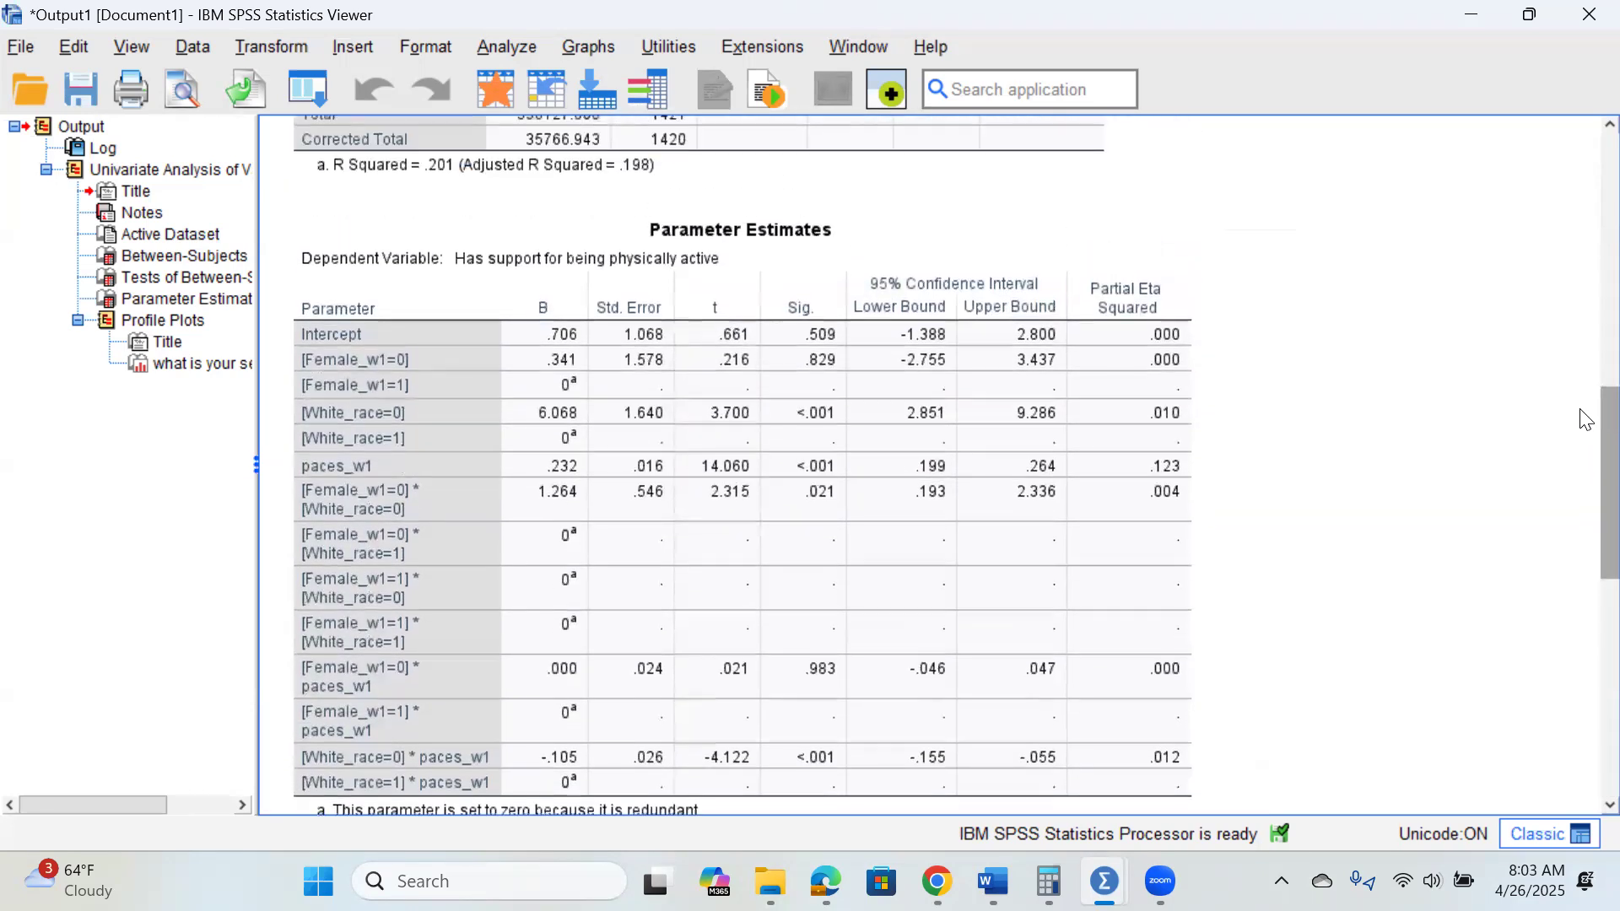
left_click_drag(1586, 355, 1581, 299)
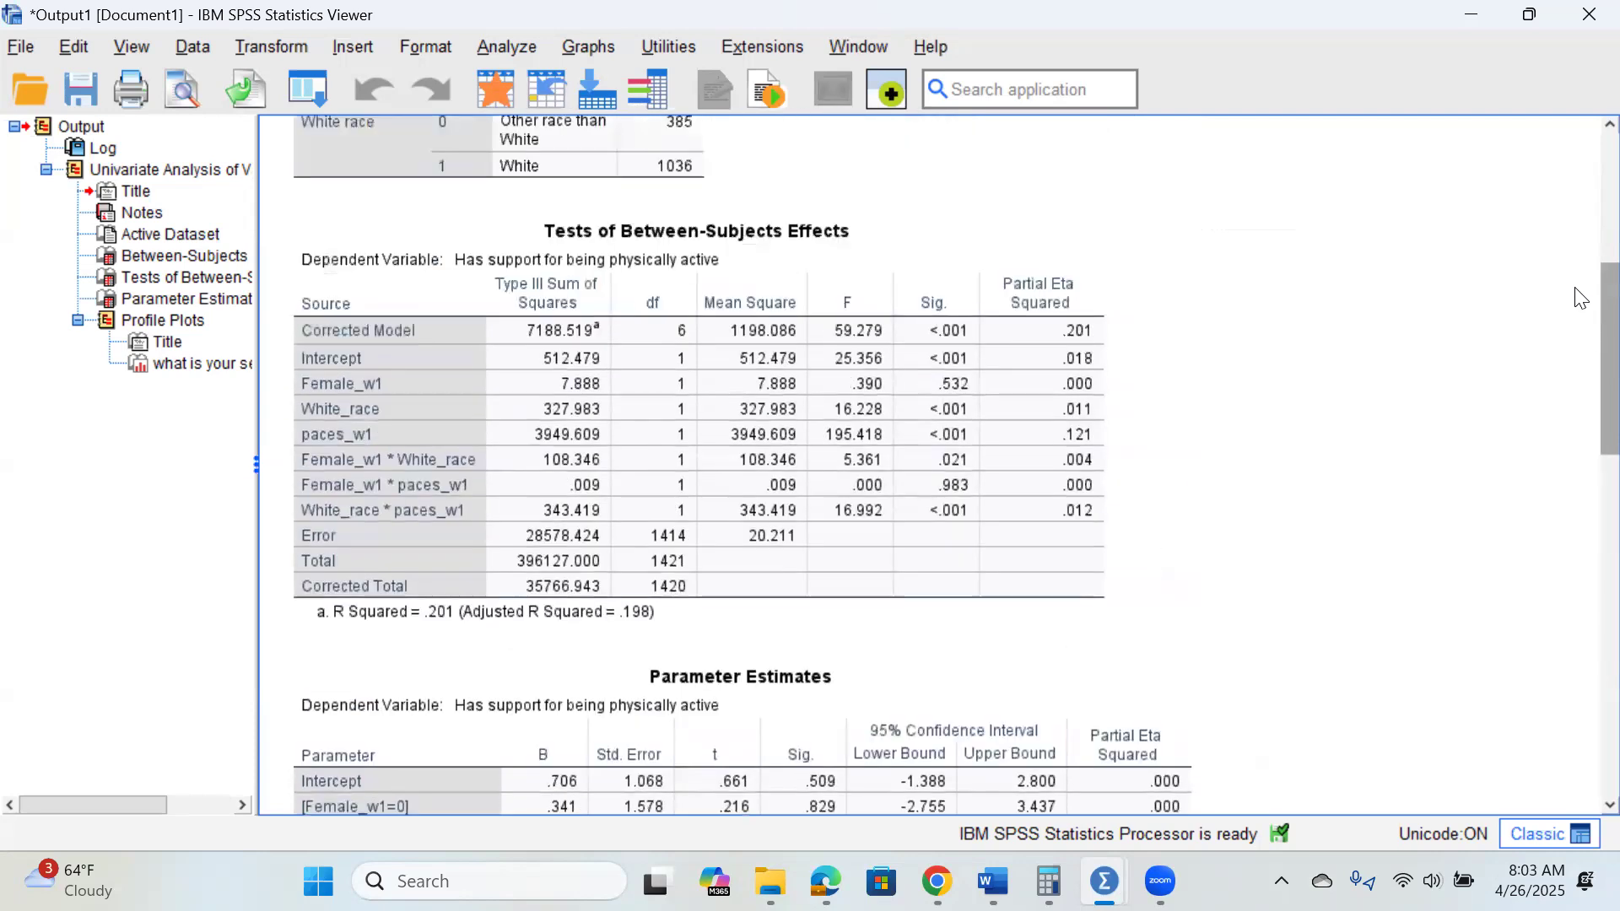
scroll(1582, 298, "up", 7)
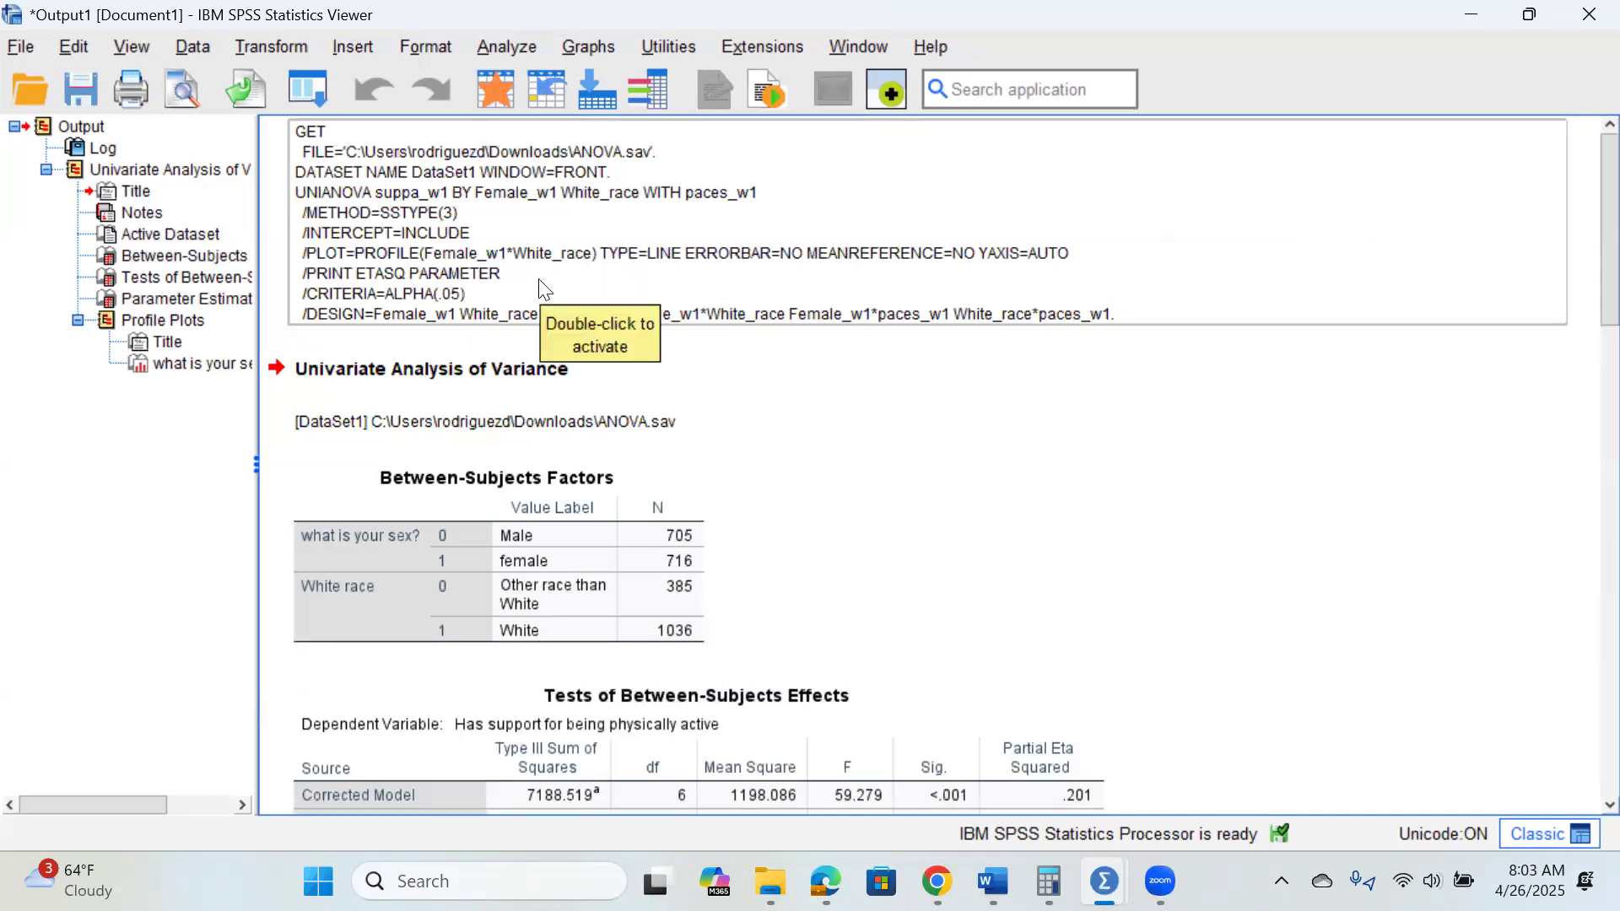
double_click(607, 239)
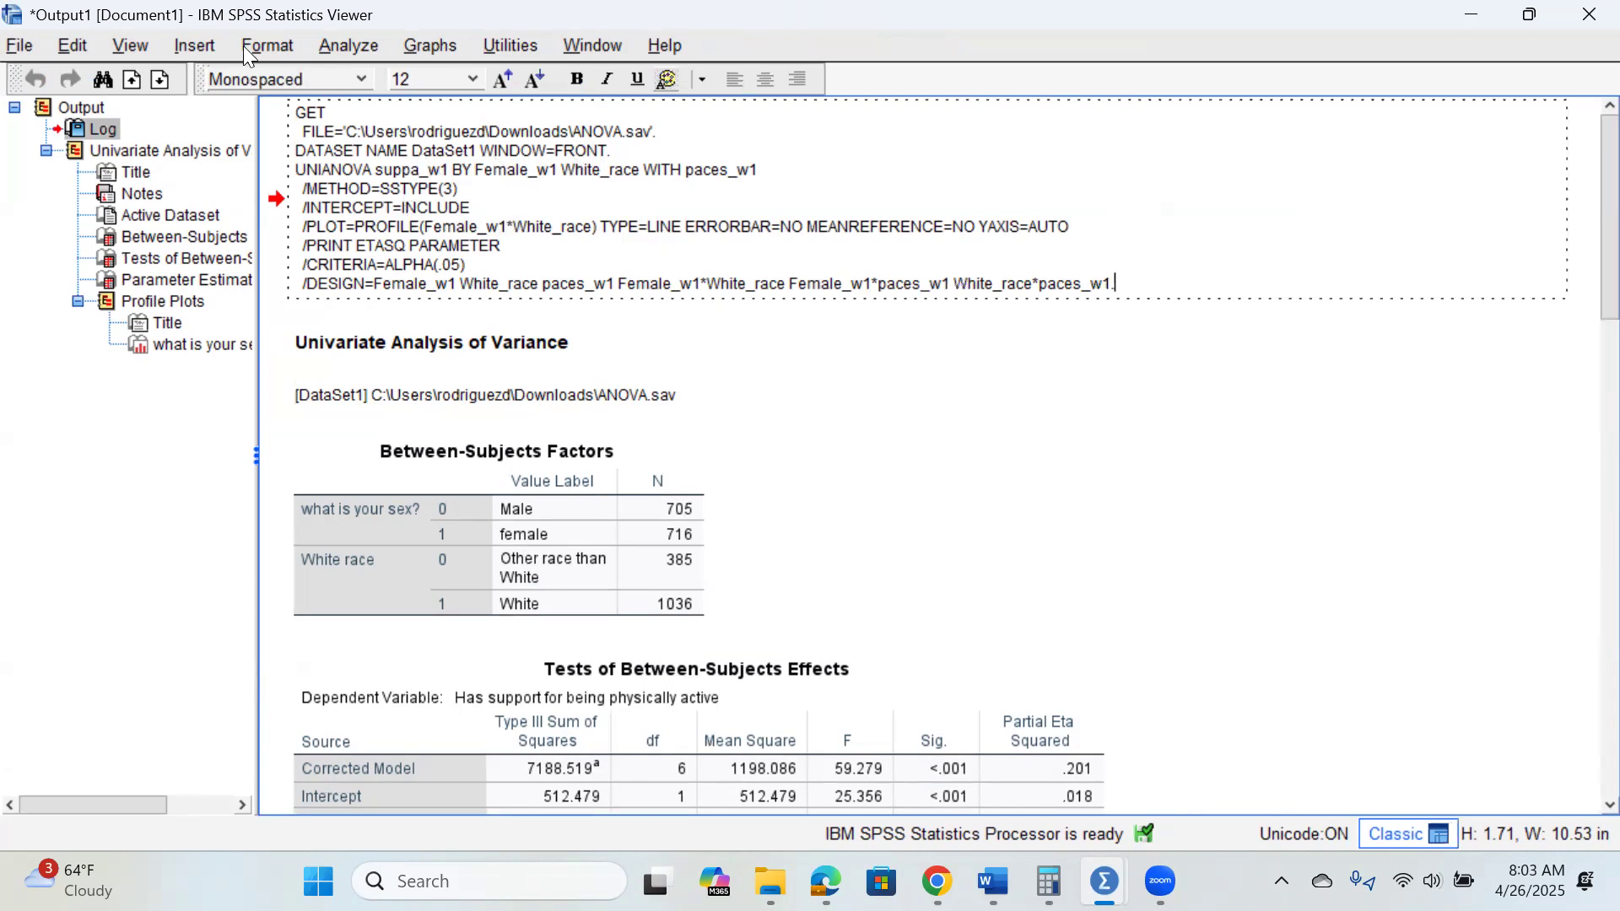
right_click(123, 47)
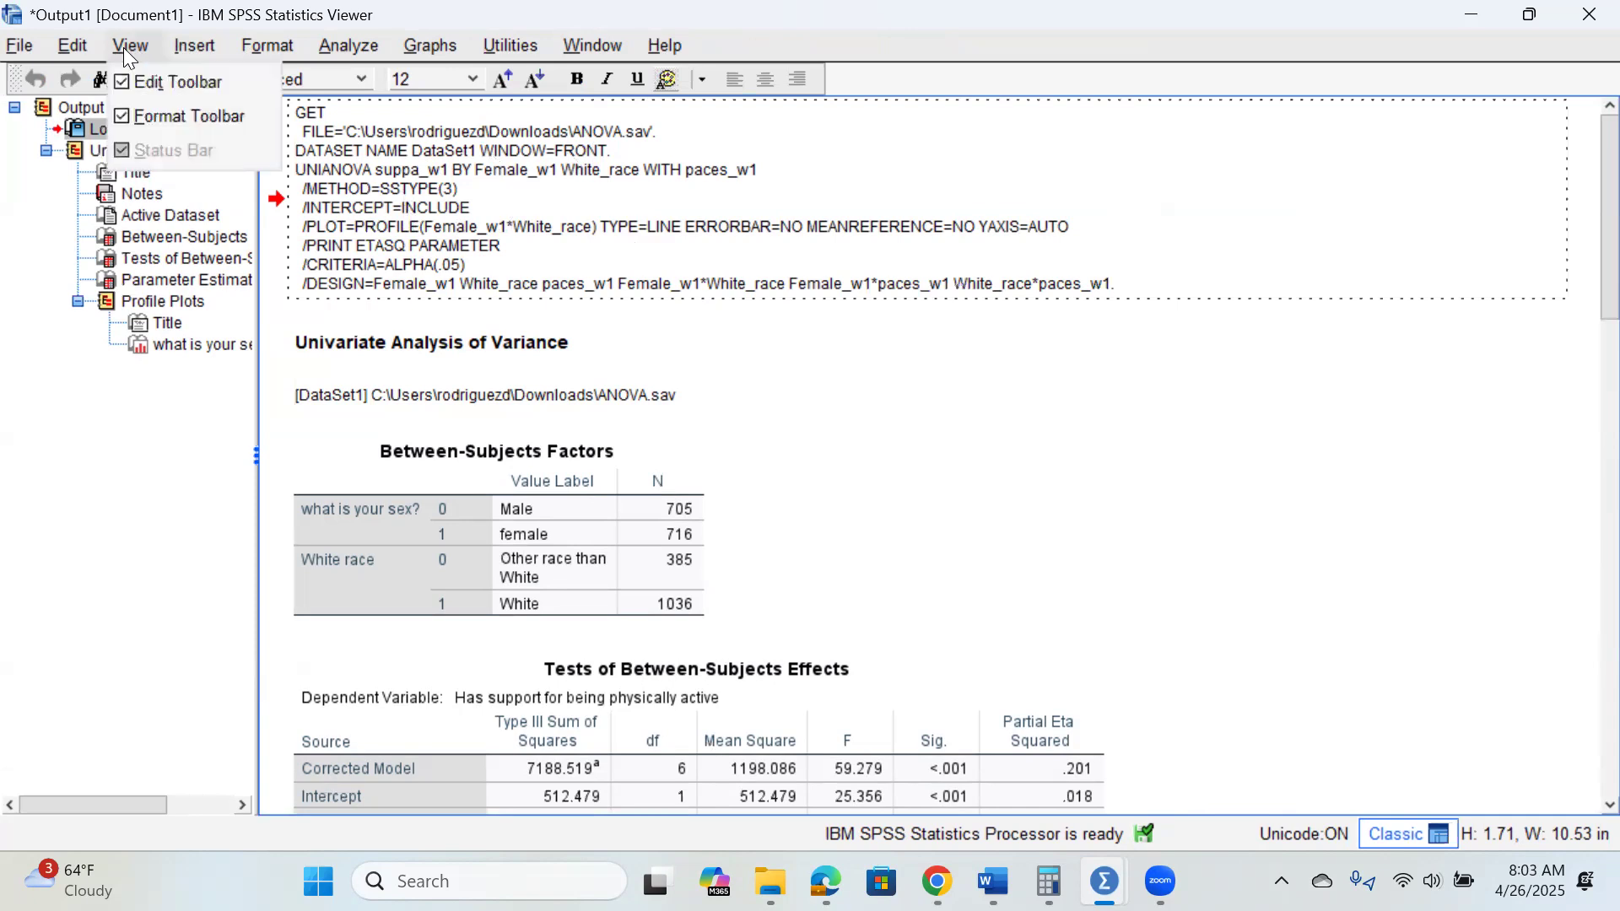
left_click(75, 46)
left_click(76, 47)
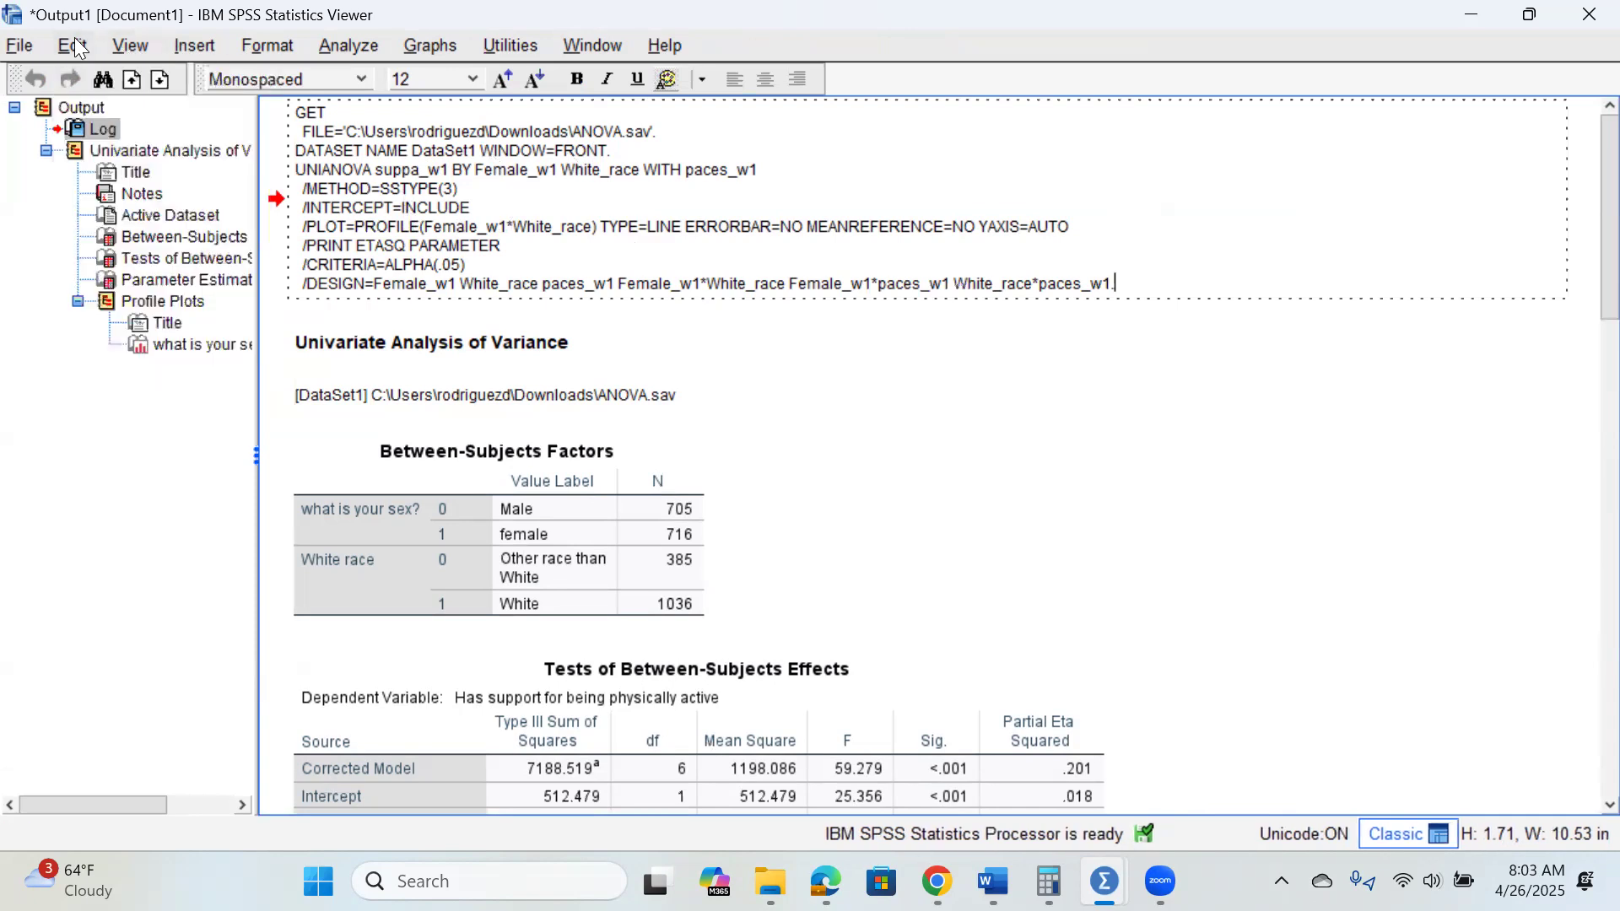
left_click(21, 48)
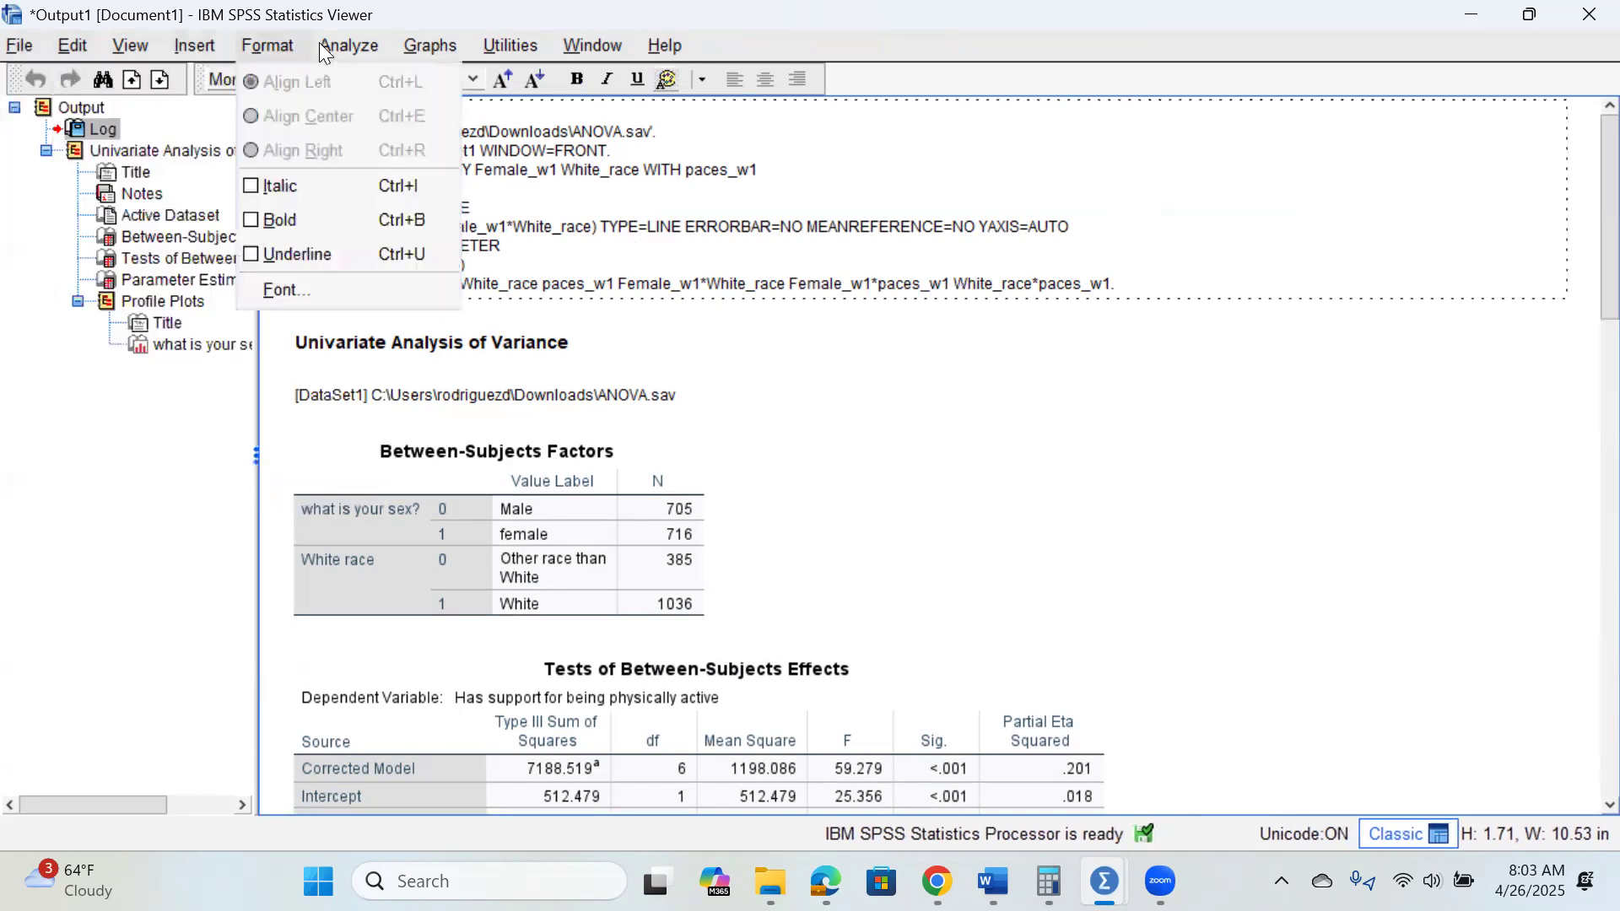
right_click(124, 48)
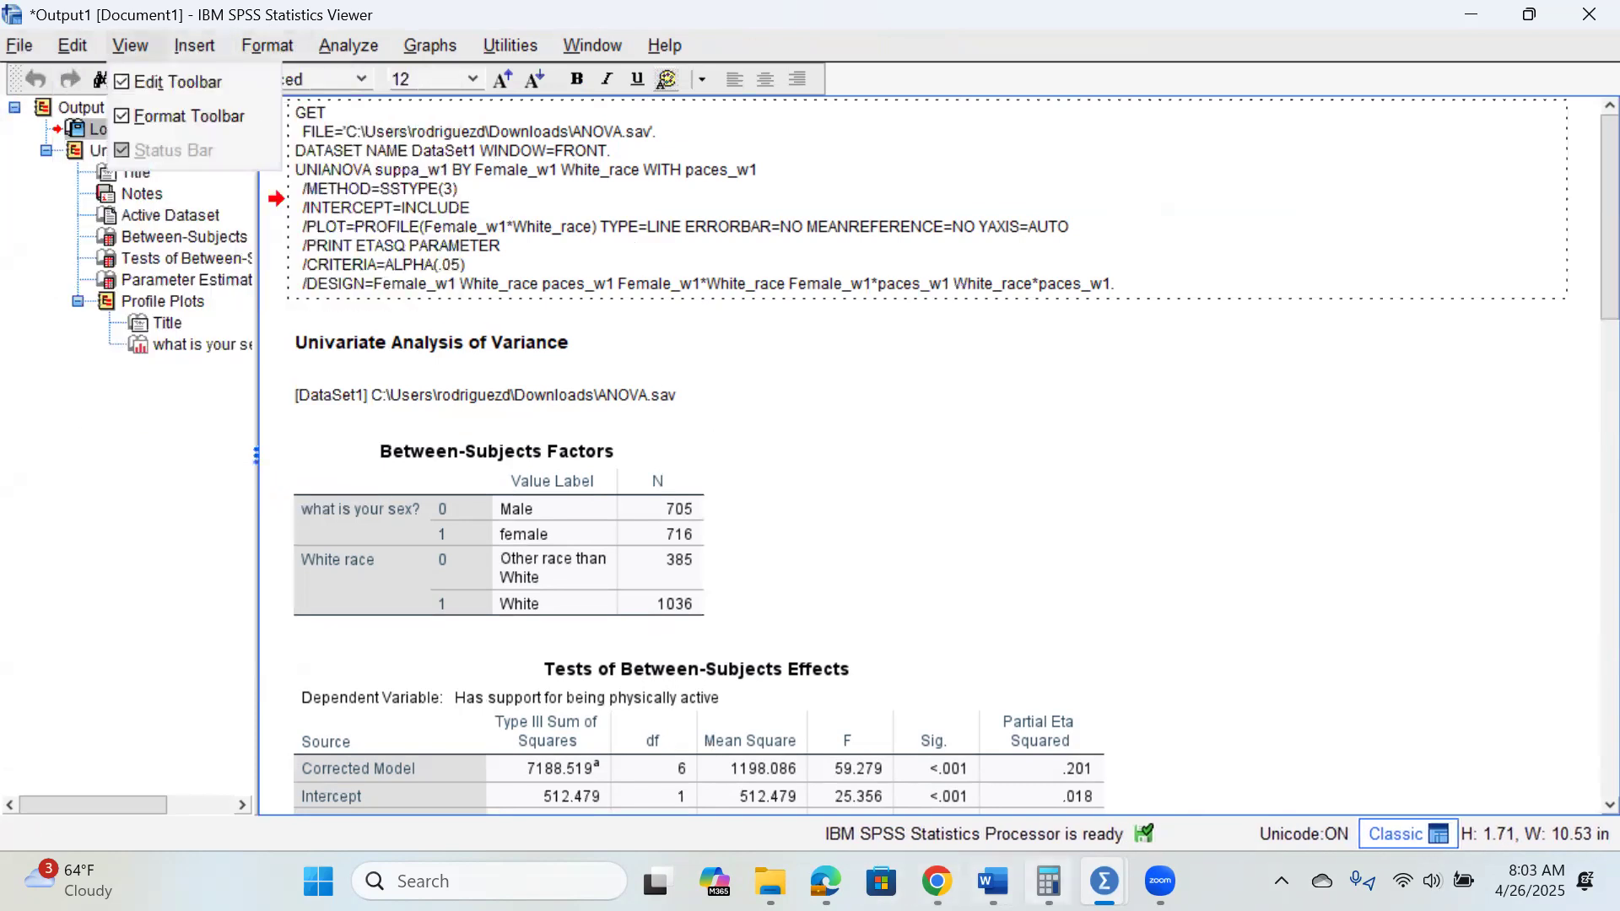
Switch to the ANOVA.sav Data Editor and check the Viewer options for displaying commands in the log, leaving them unchanged.
mouse_move(1104, 880)
left_click(1248, 742)
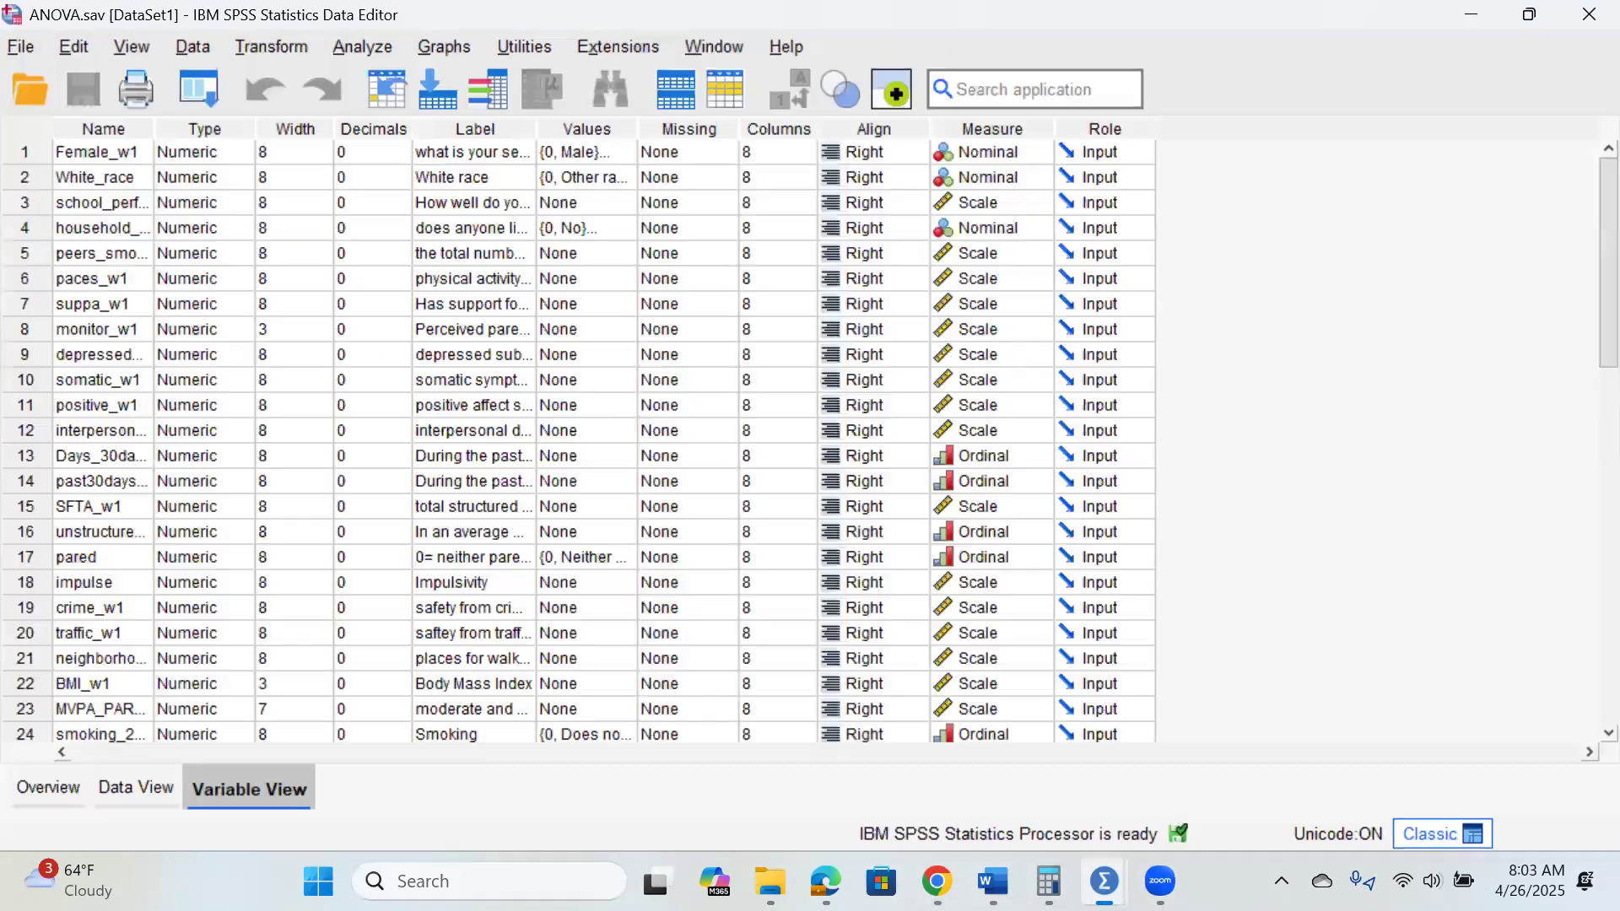
left_click(123, 50)
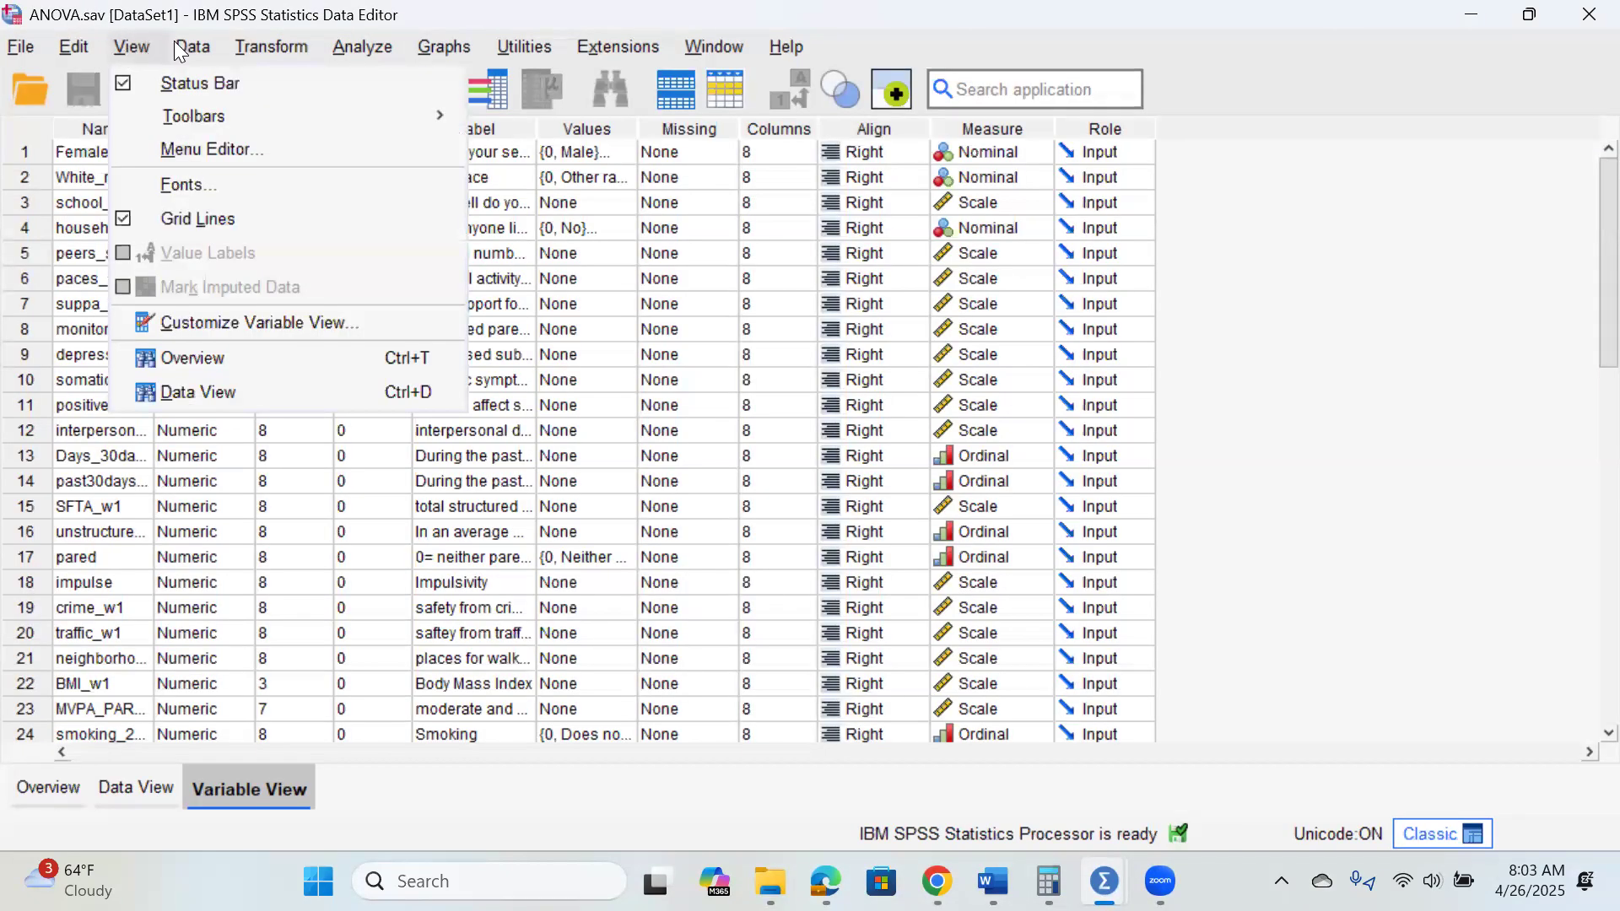
mouse_move(180, 42)
mouse_move(75, 52)
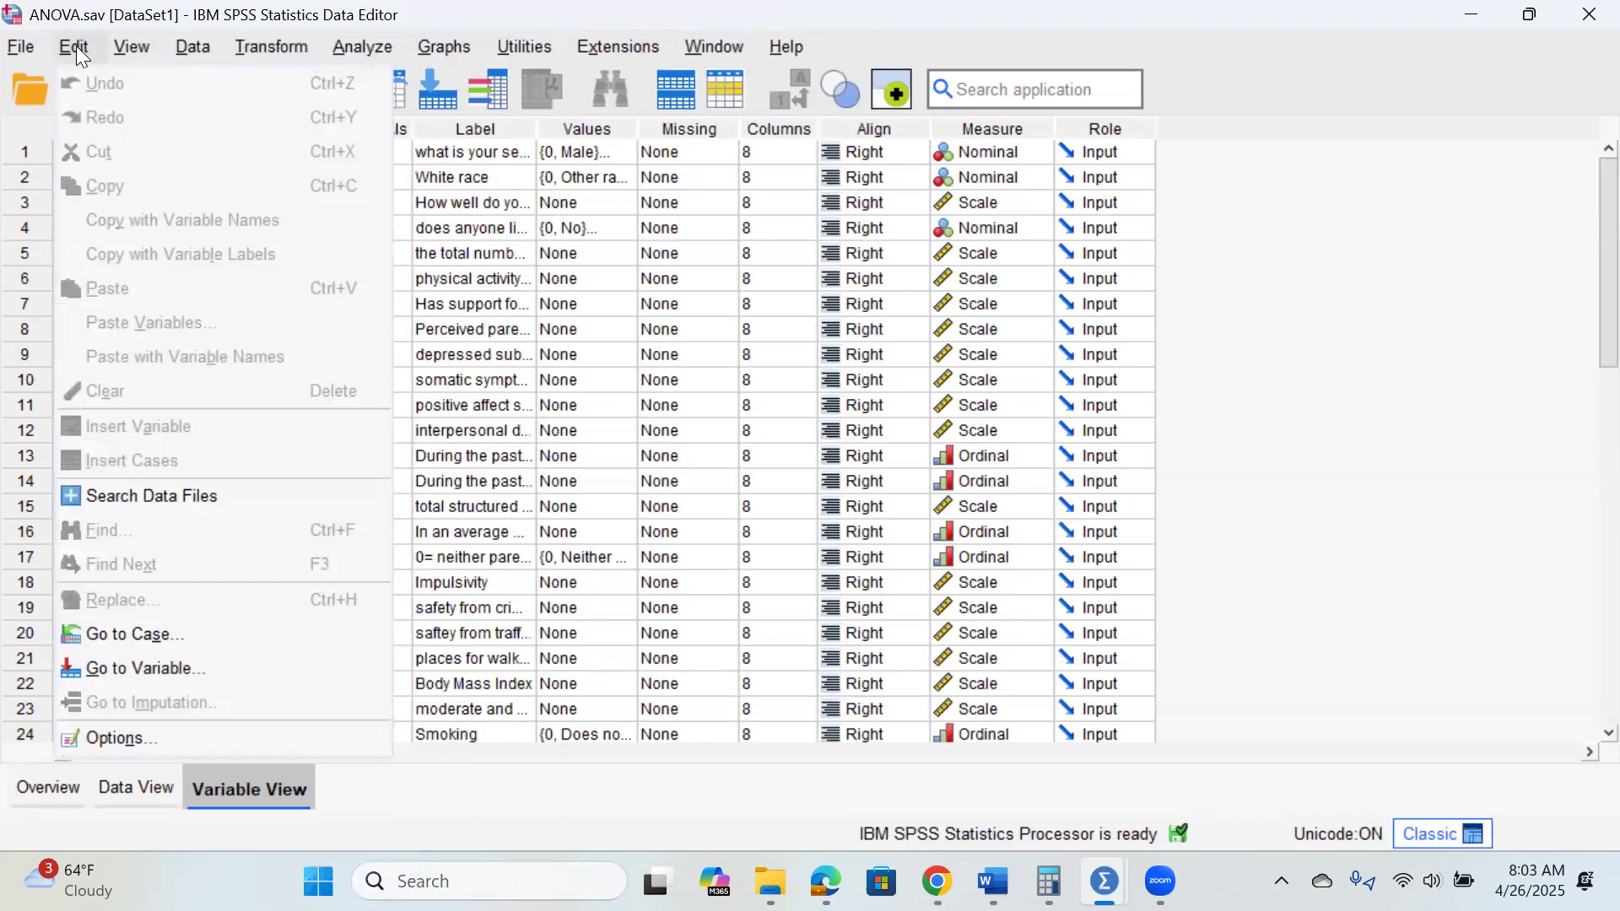
left_click(116, 738)
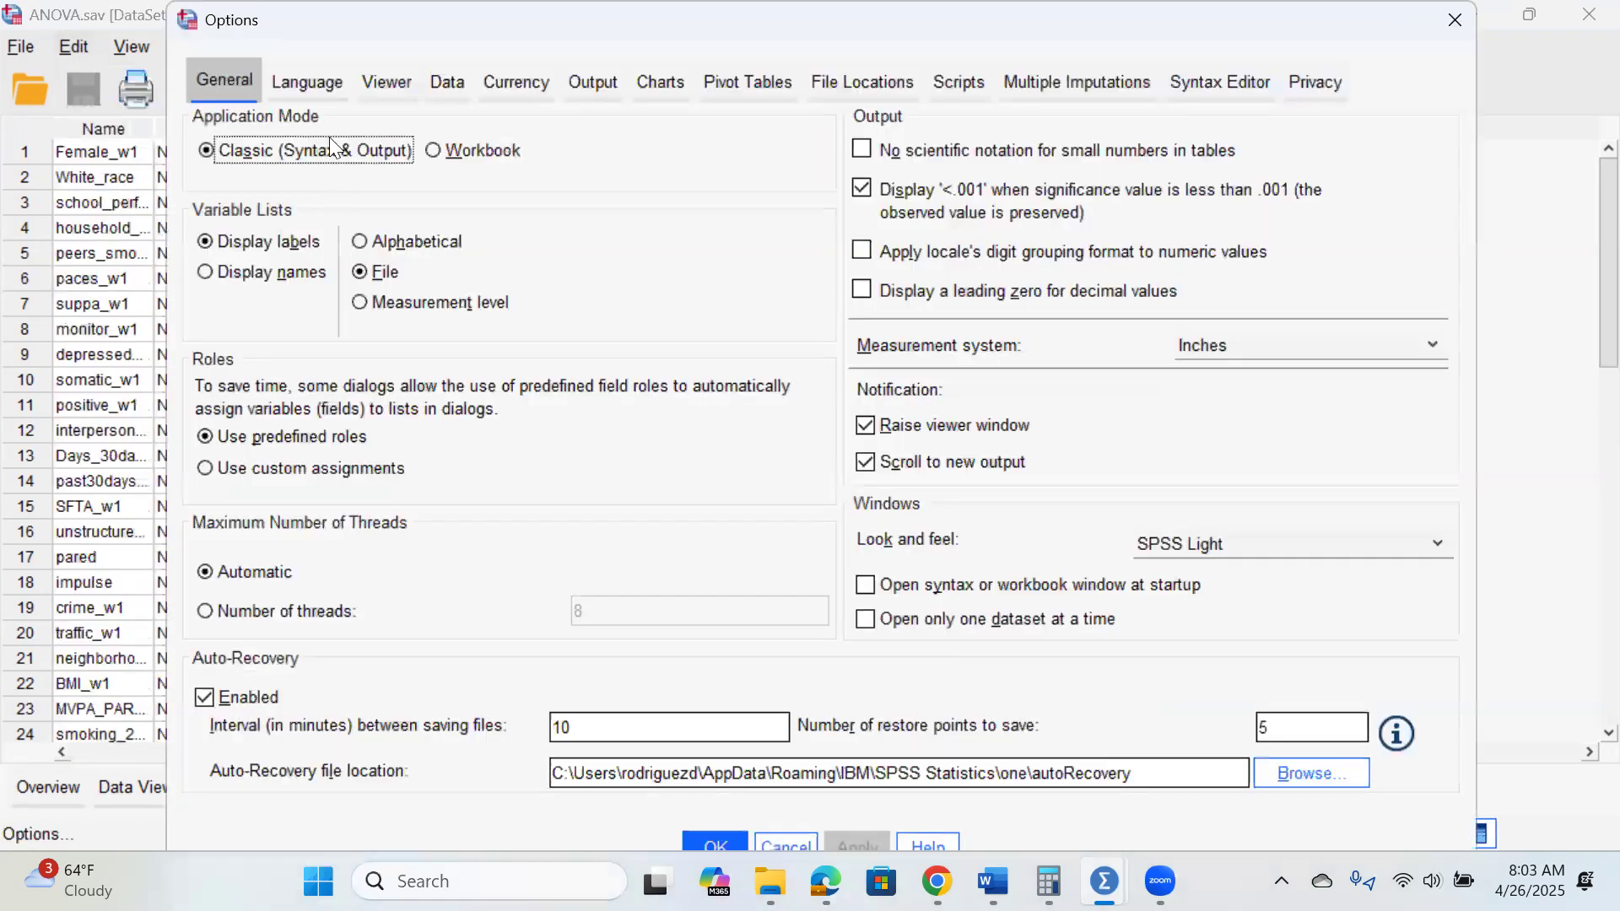
left_click(376, 84)
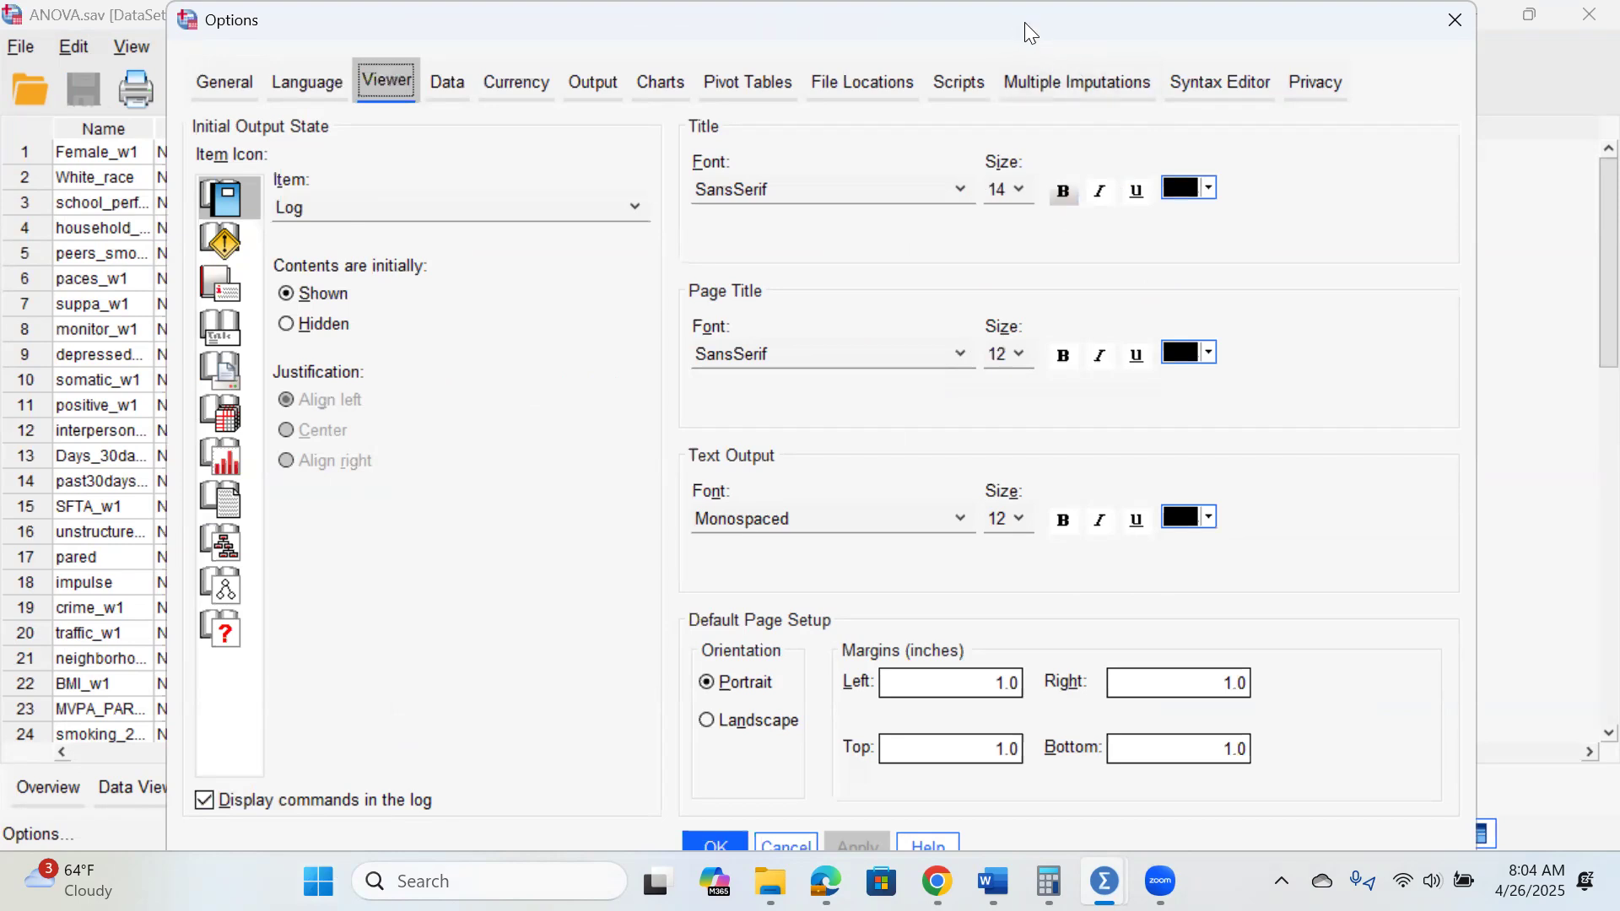
left_click_drag(1024, 22, 978, 120)
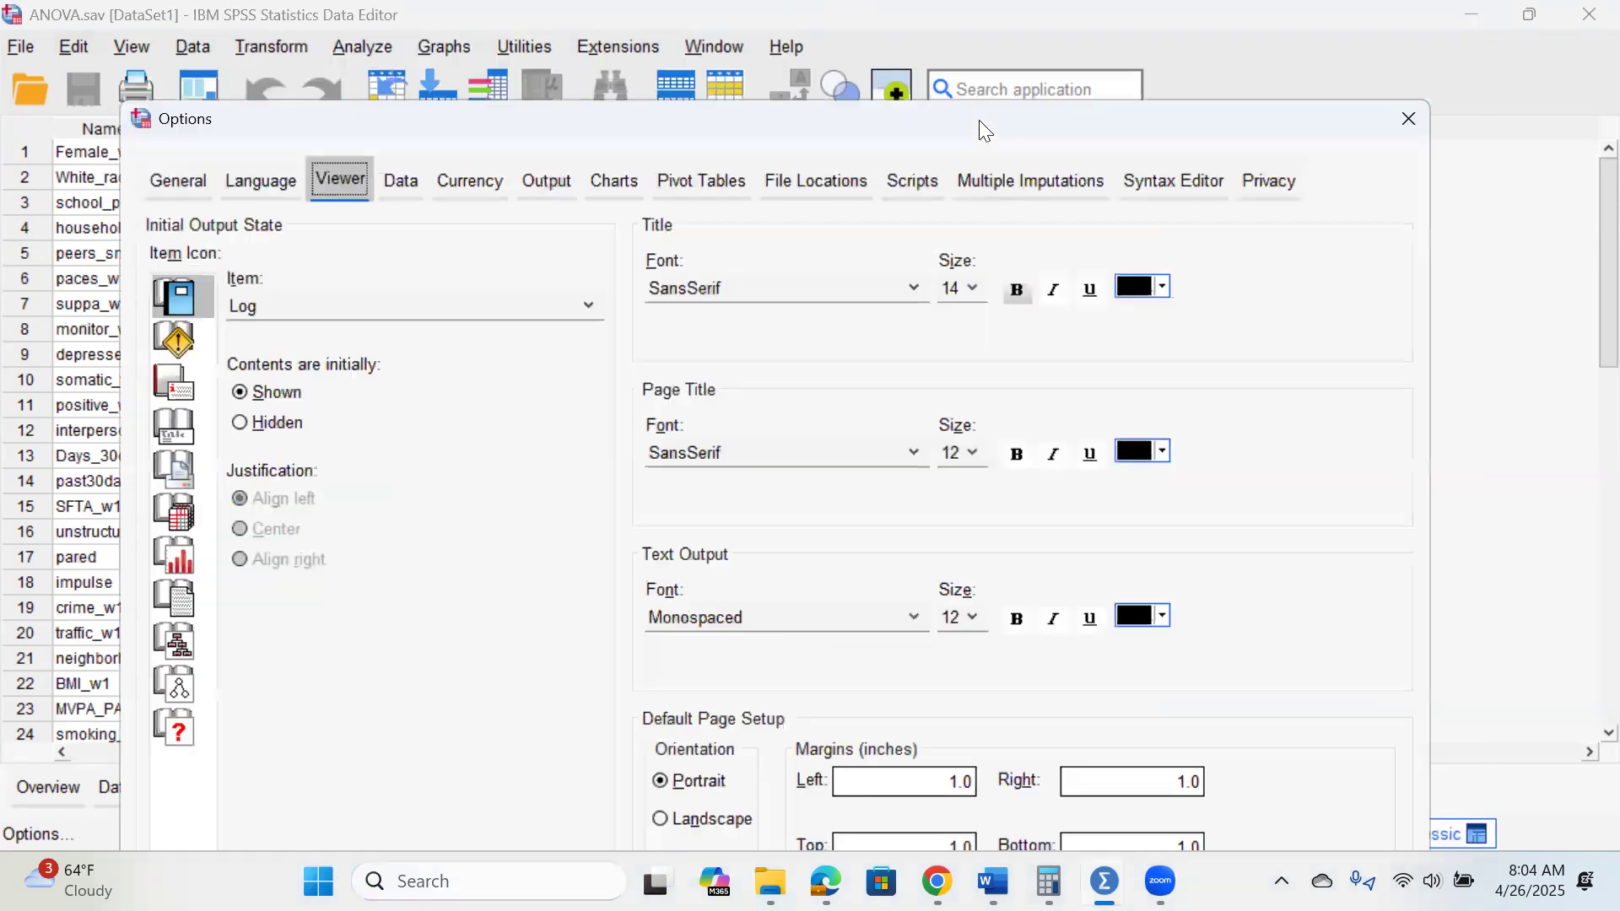
left_click(1409, 115)
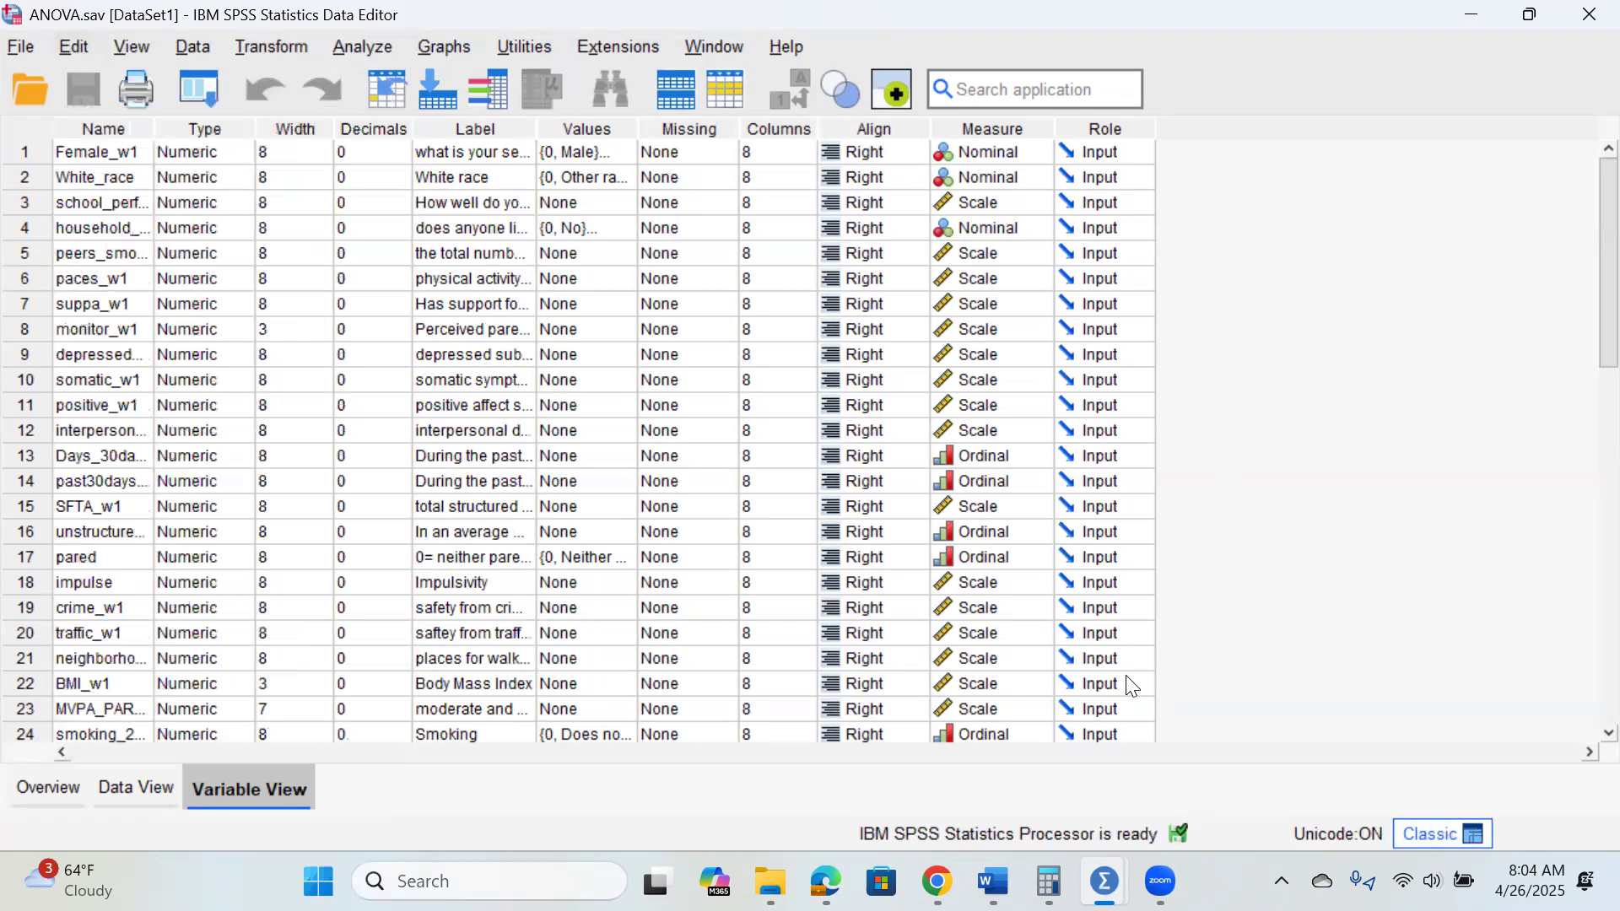
Return to the output and copy the log's entire syntax, from GET through the /DESIGN line.
mouse_move(1104, 880)
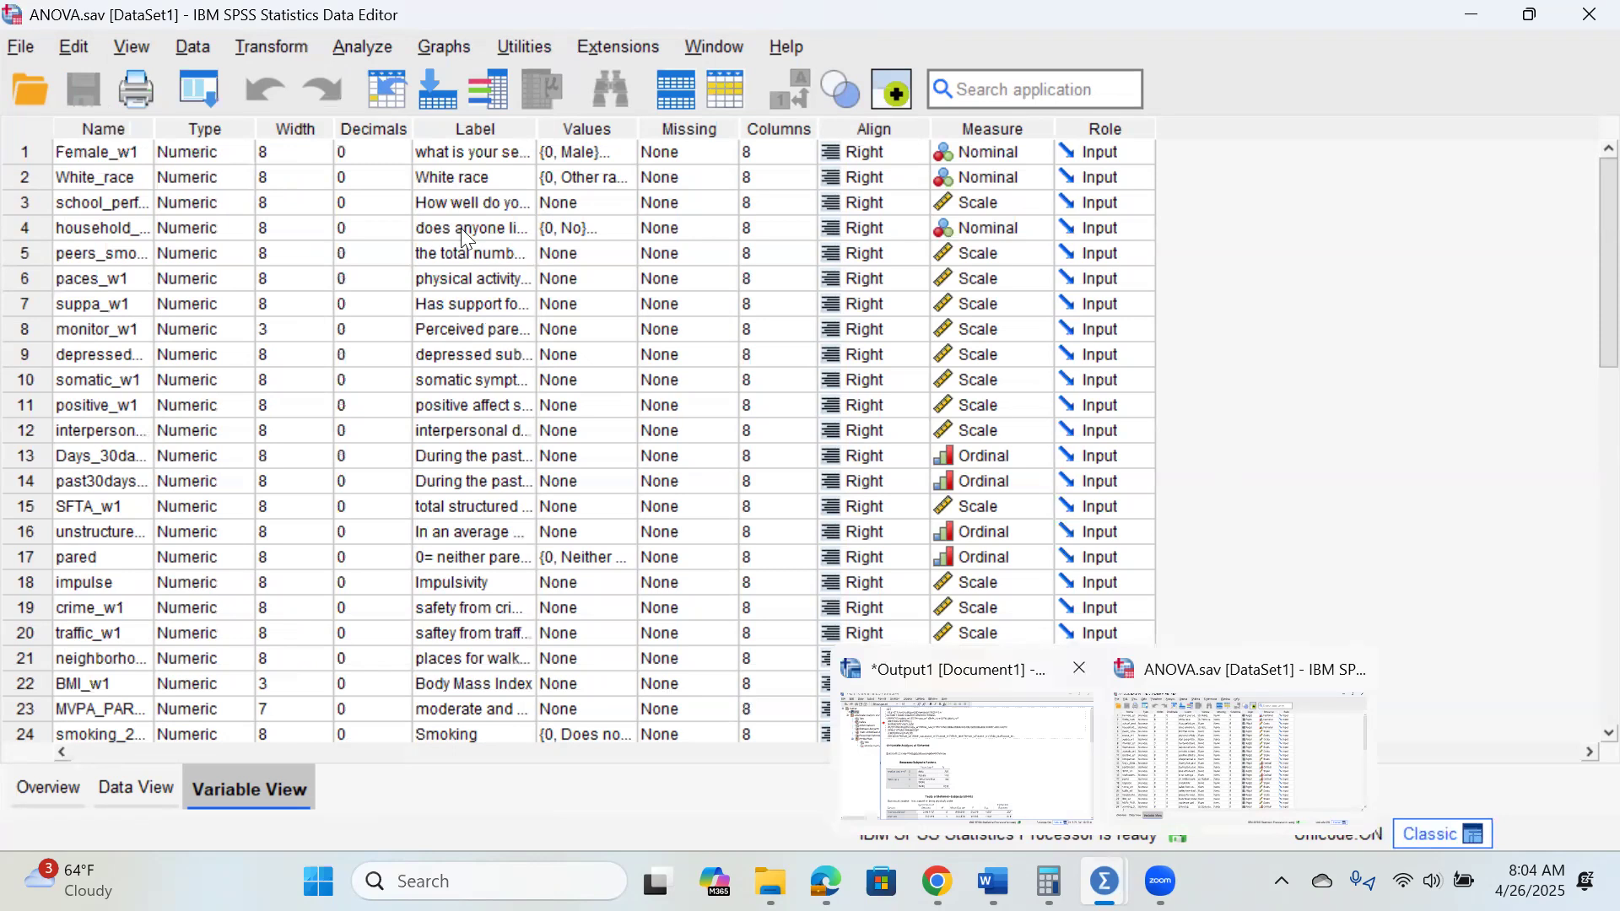
left_click(966, 755)
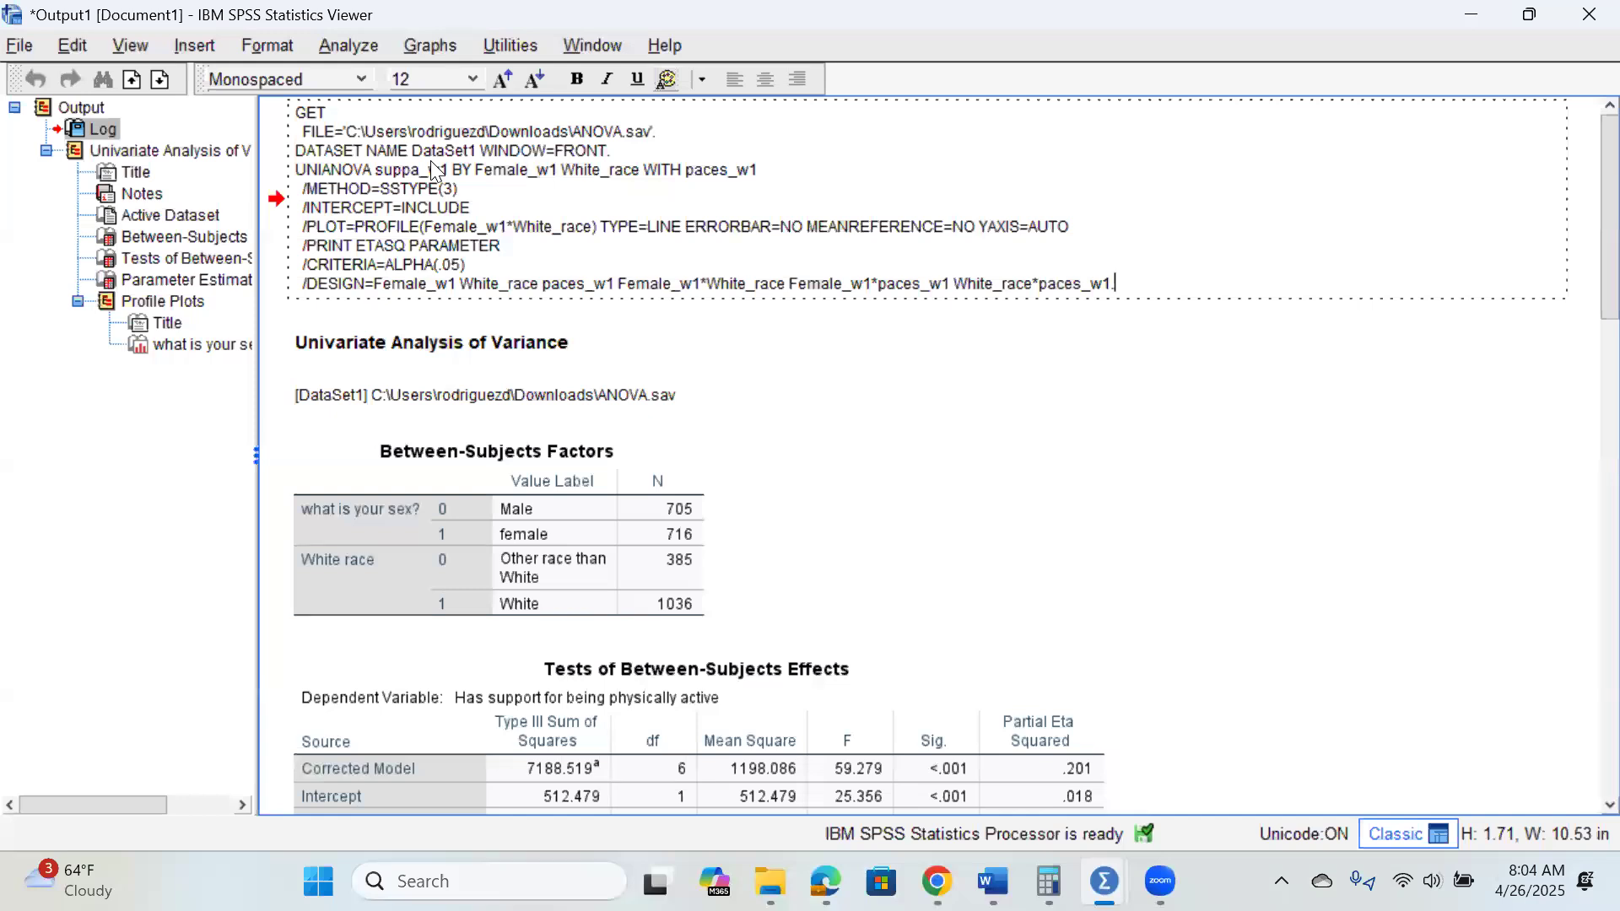
double_click(363, 169)
left_click_drag(295, 112, 1128, 287)
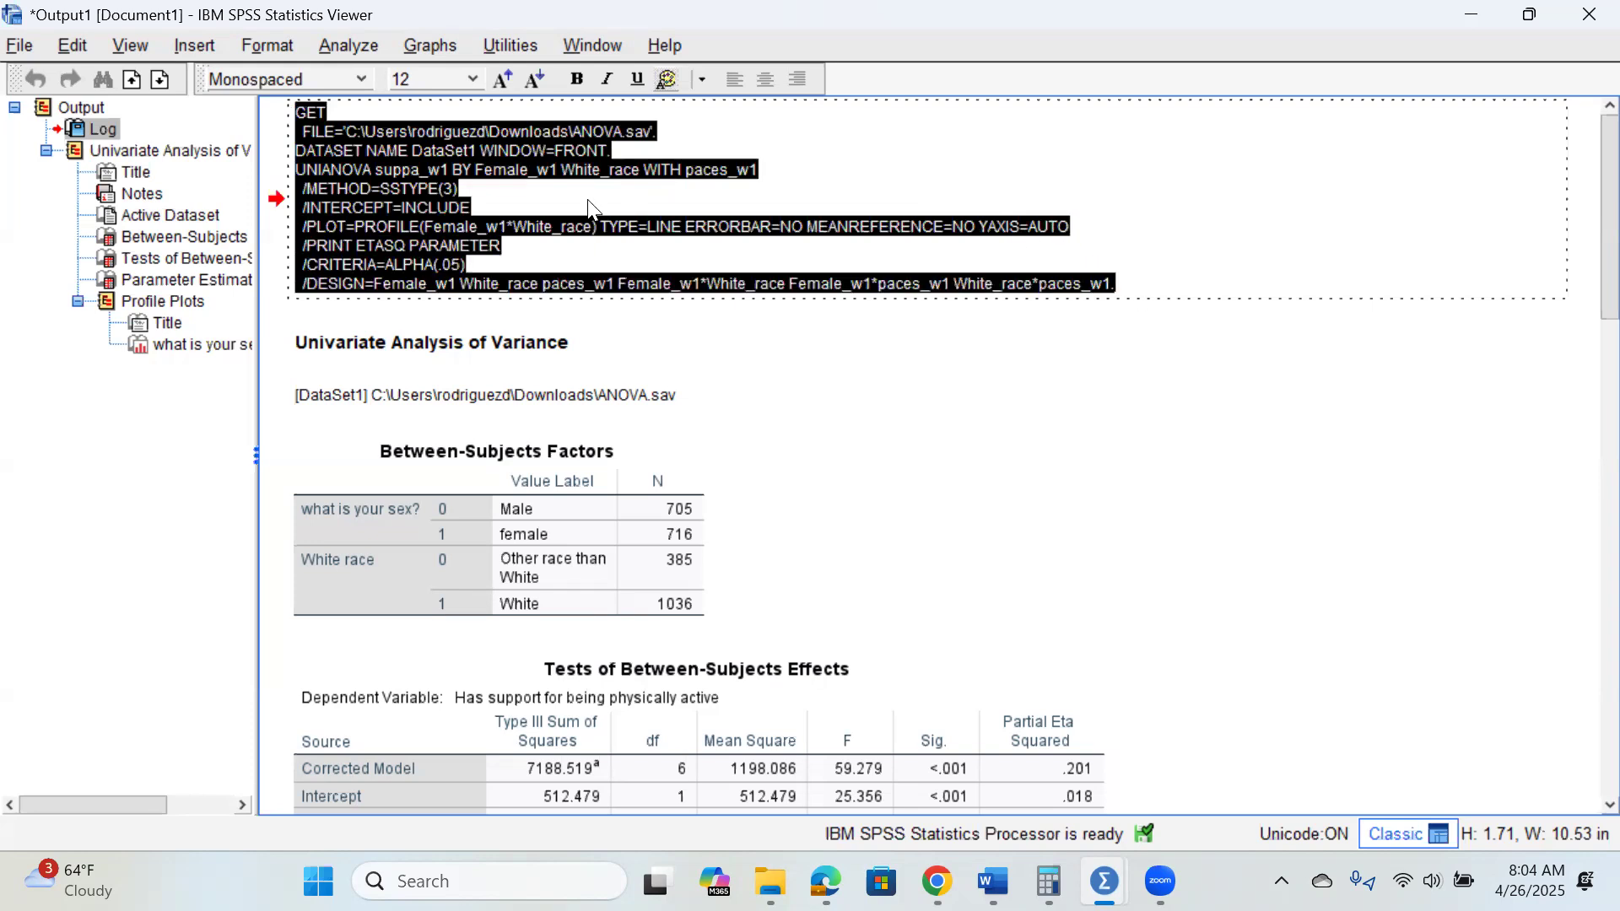
right_click(401, 173)
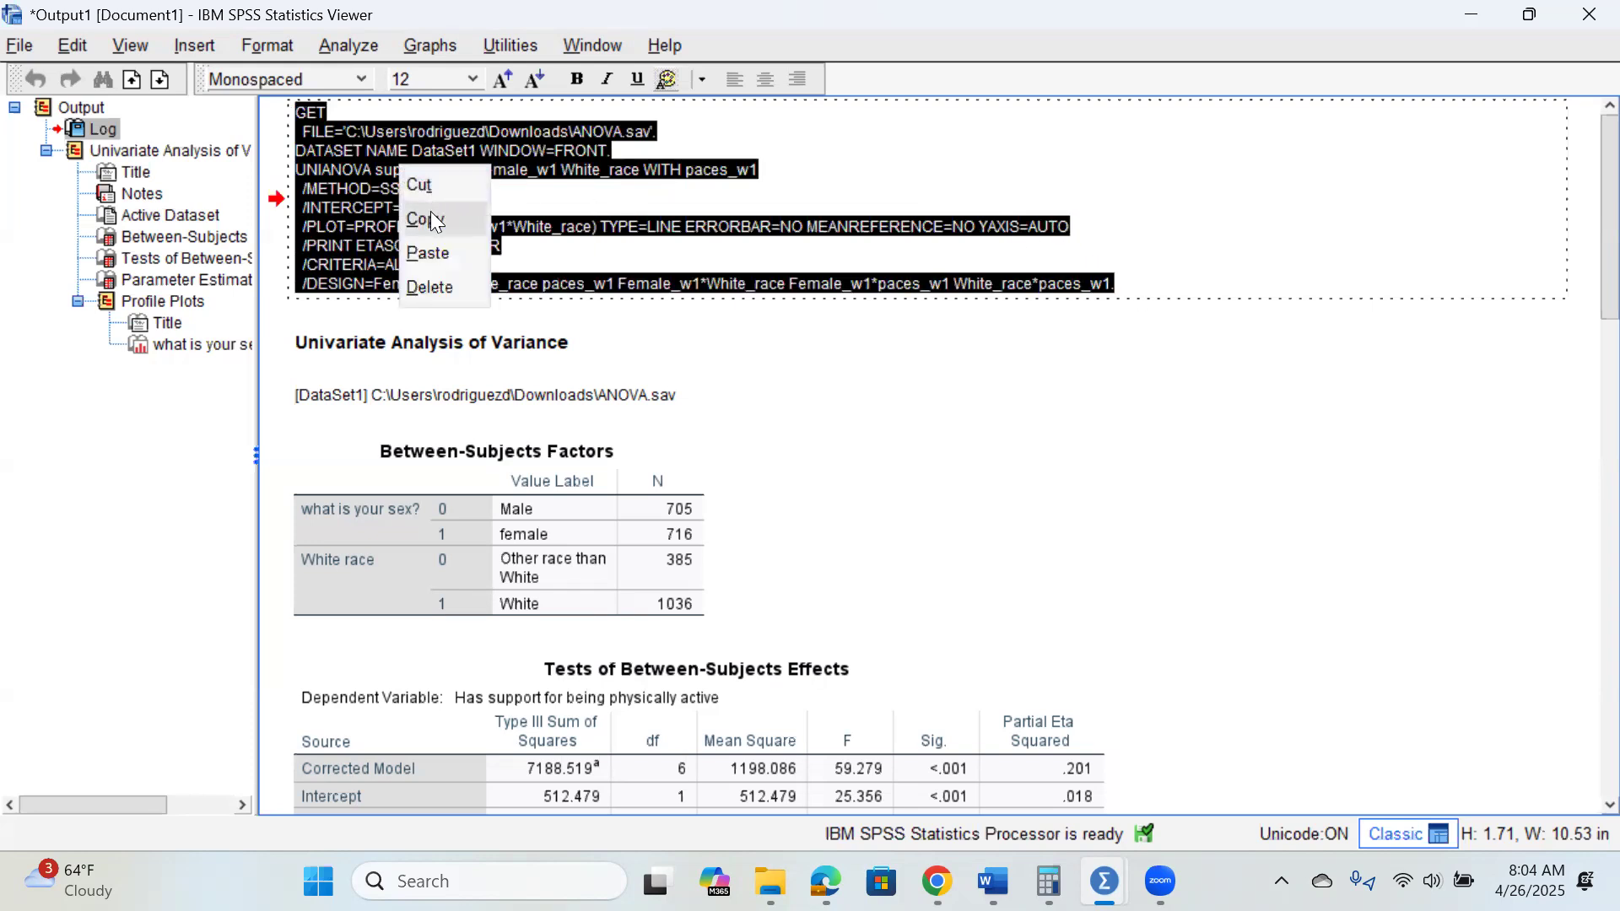
Create a new syntax file and paste the copied GET, DATASET NAME and UNIANOVA commands into it.
left_click(19, 45)
mouse_move(91, 112)
mouse_move(351, 71)
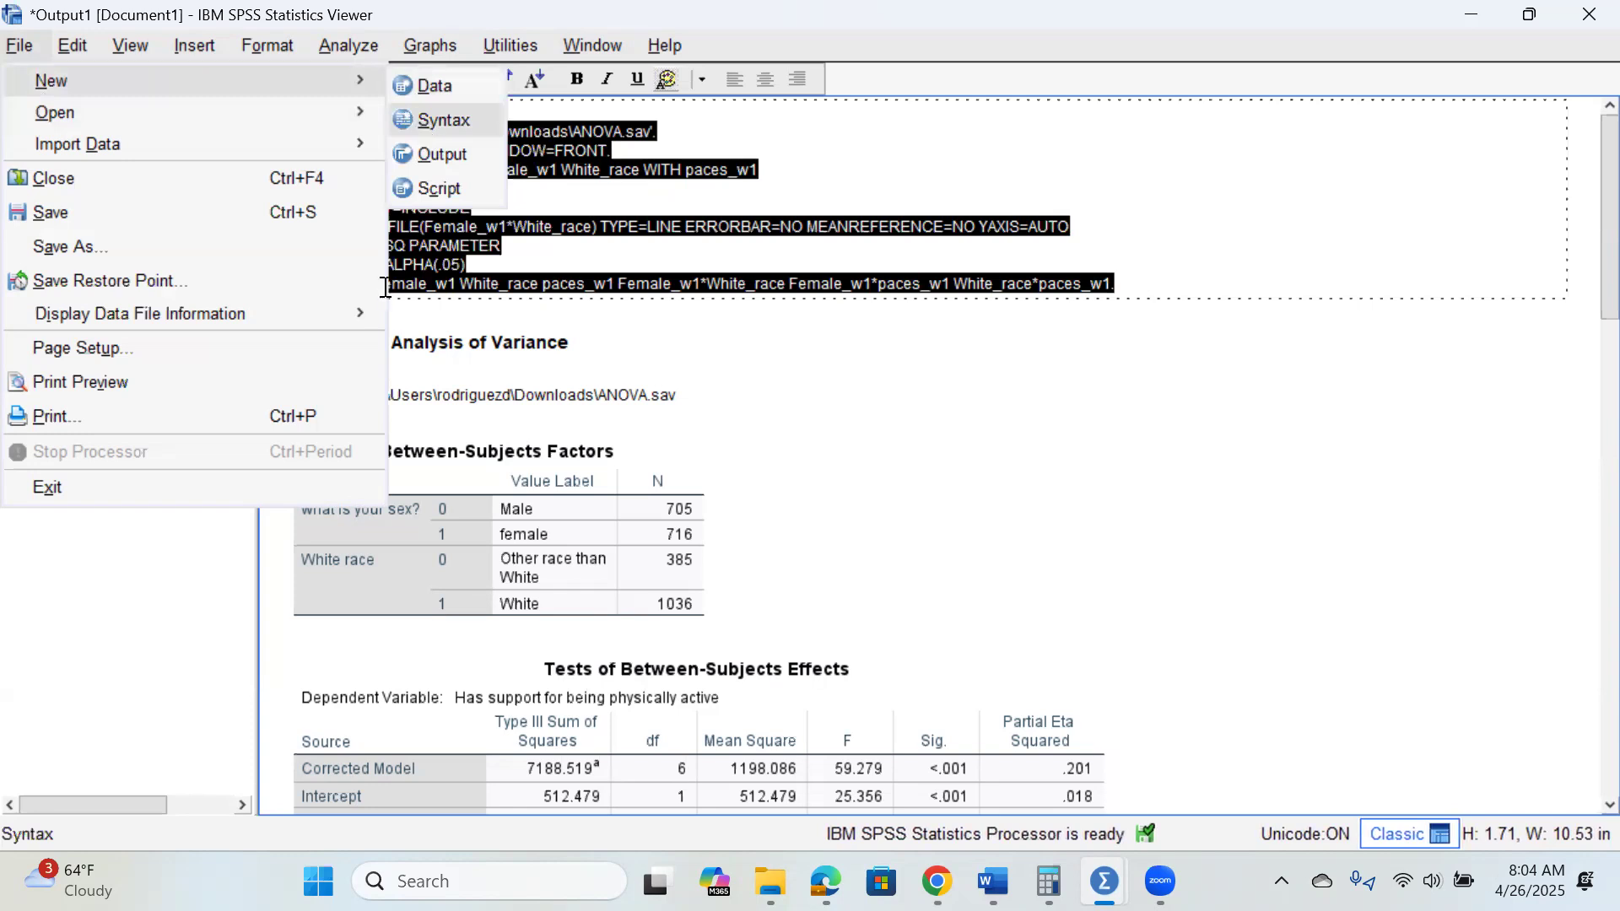
left_click(430, 121)
right_click(440, 381)
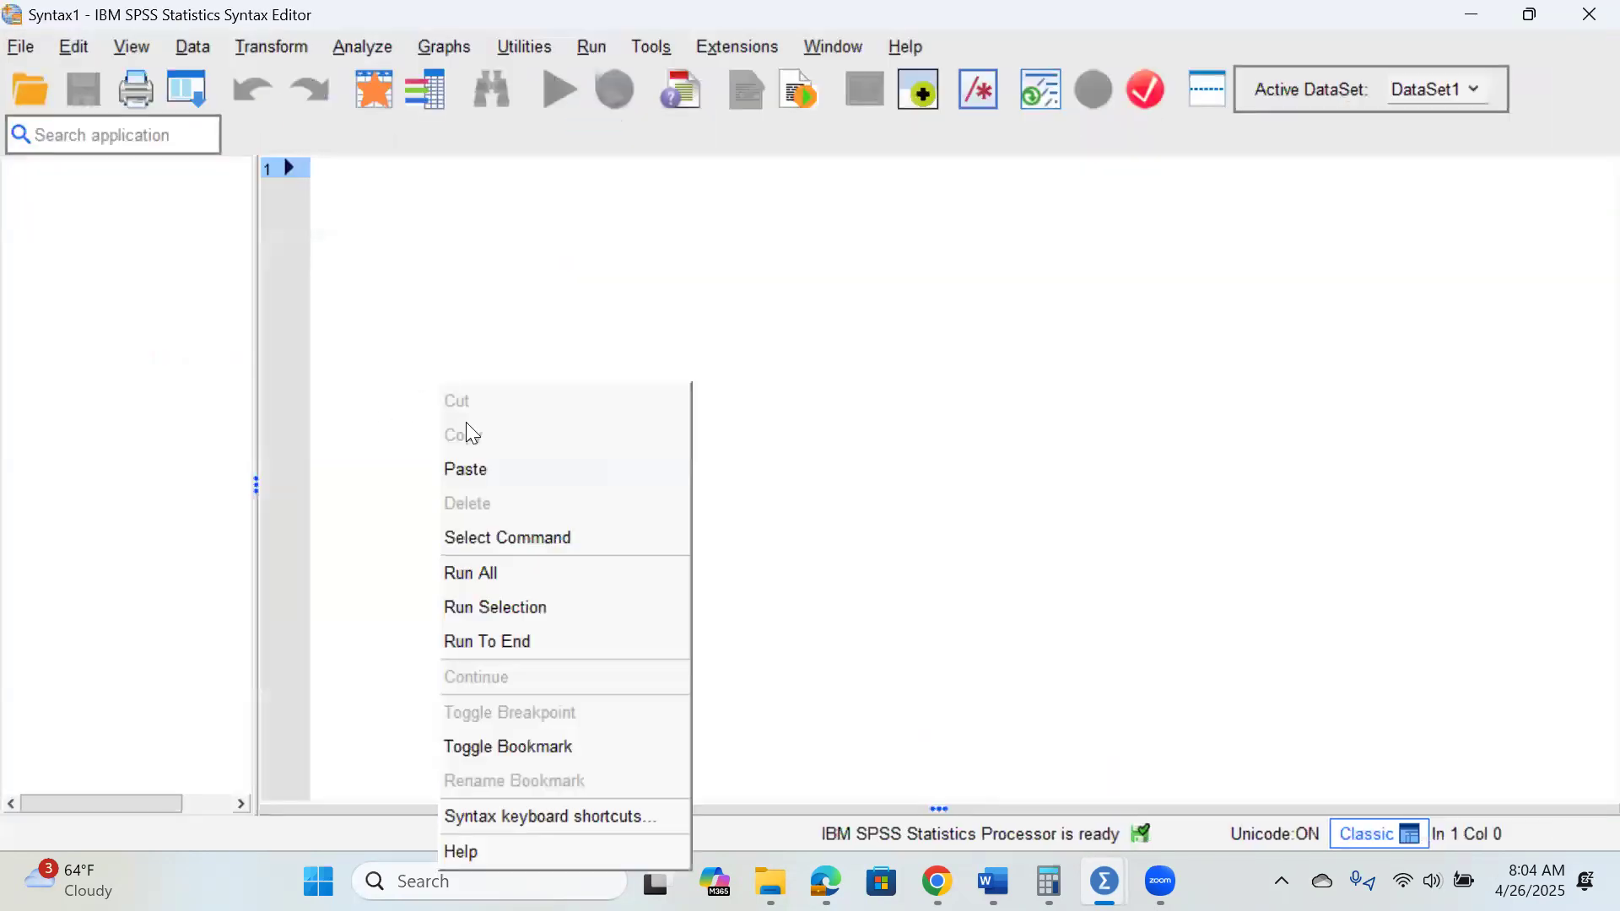
left_click(463, 466)
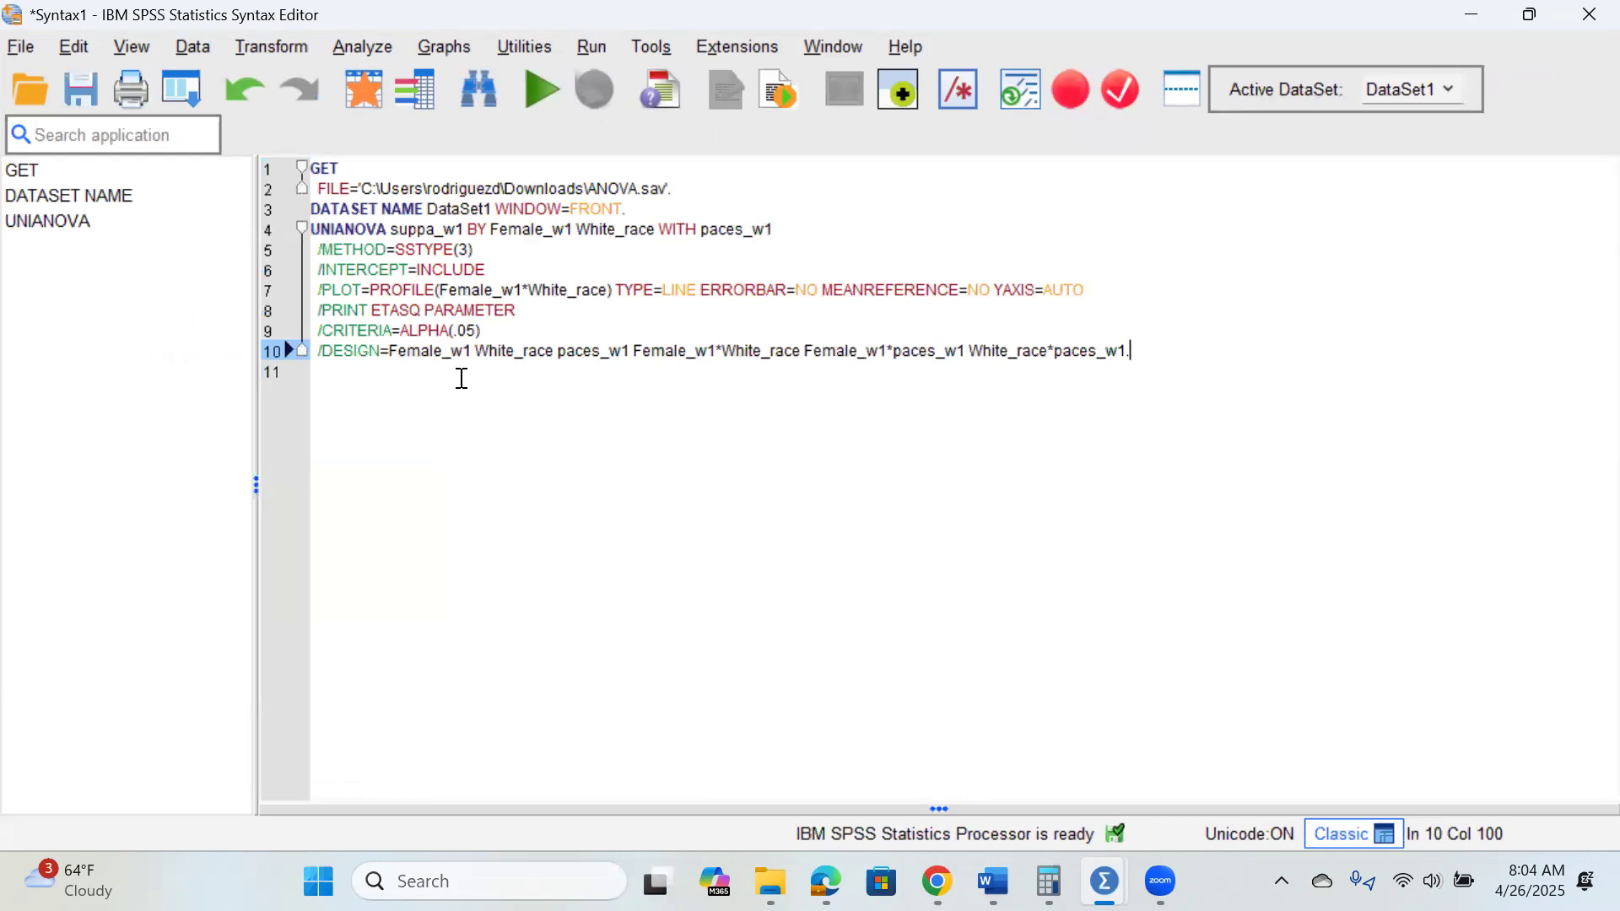
Insert the comment line "*how to run a glm." above the GET command.
left_click(314, 169)
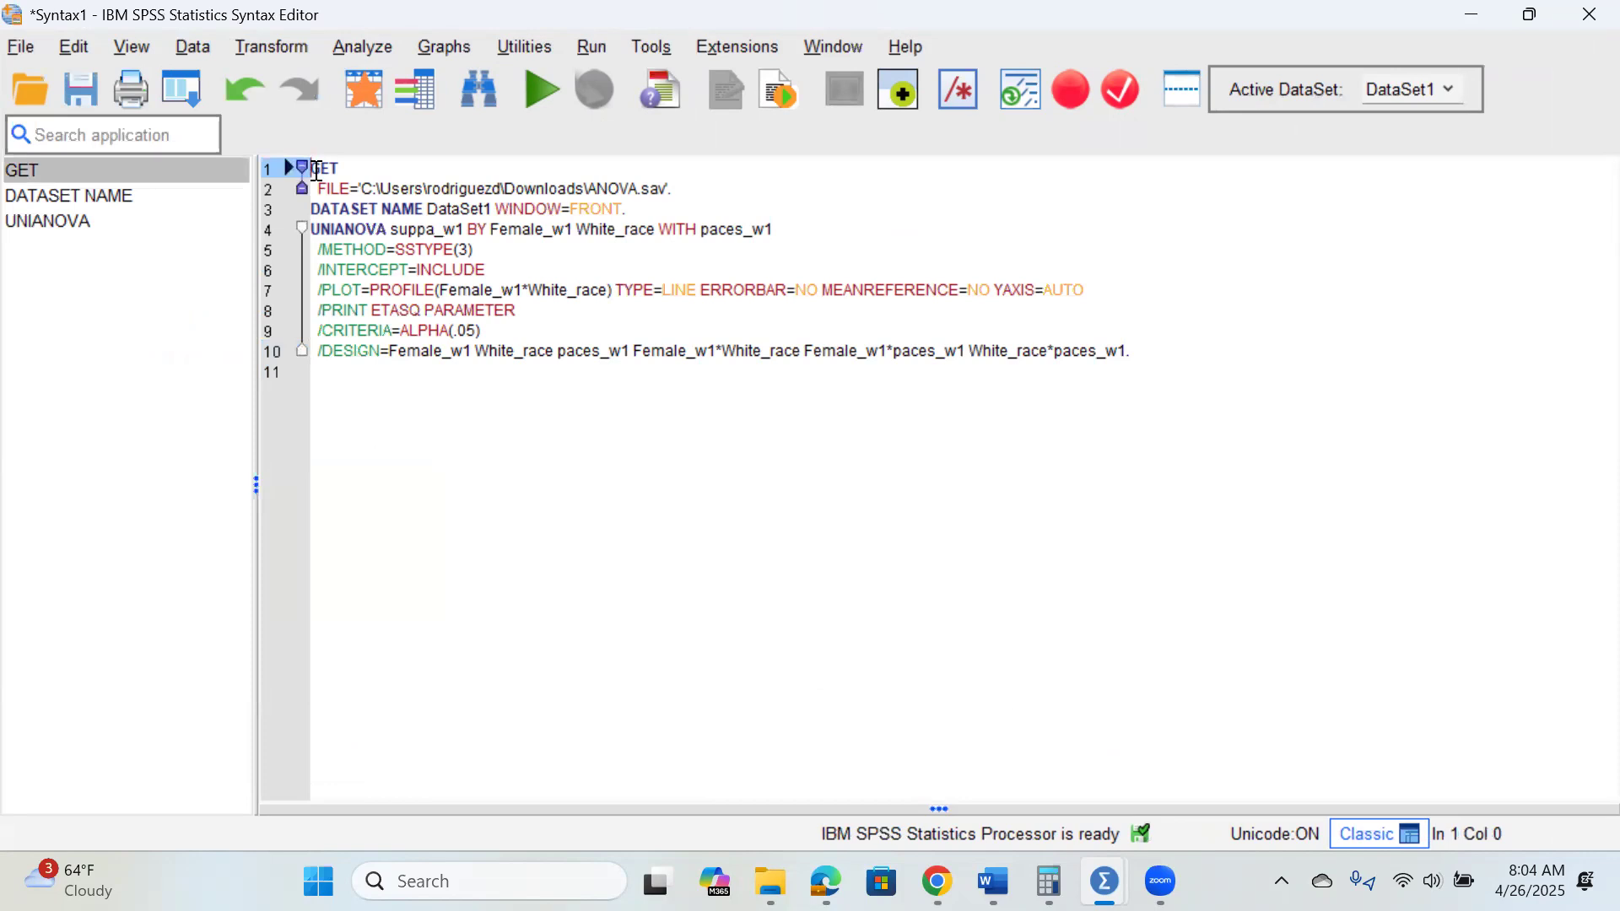
key("Return")
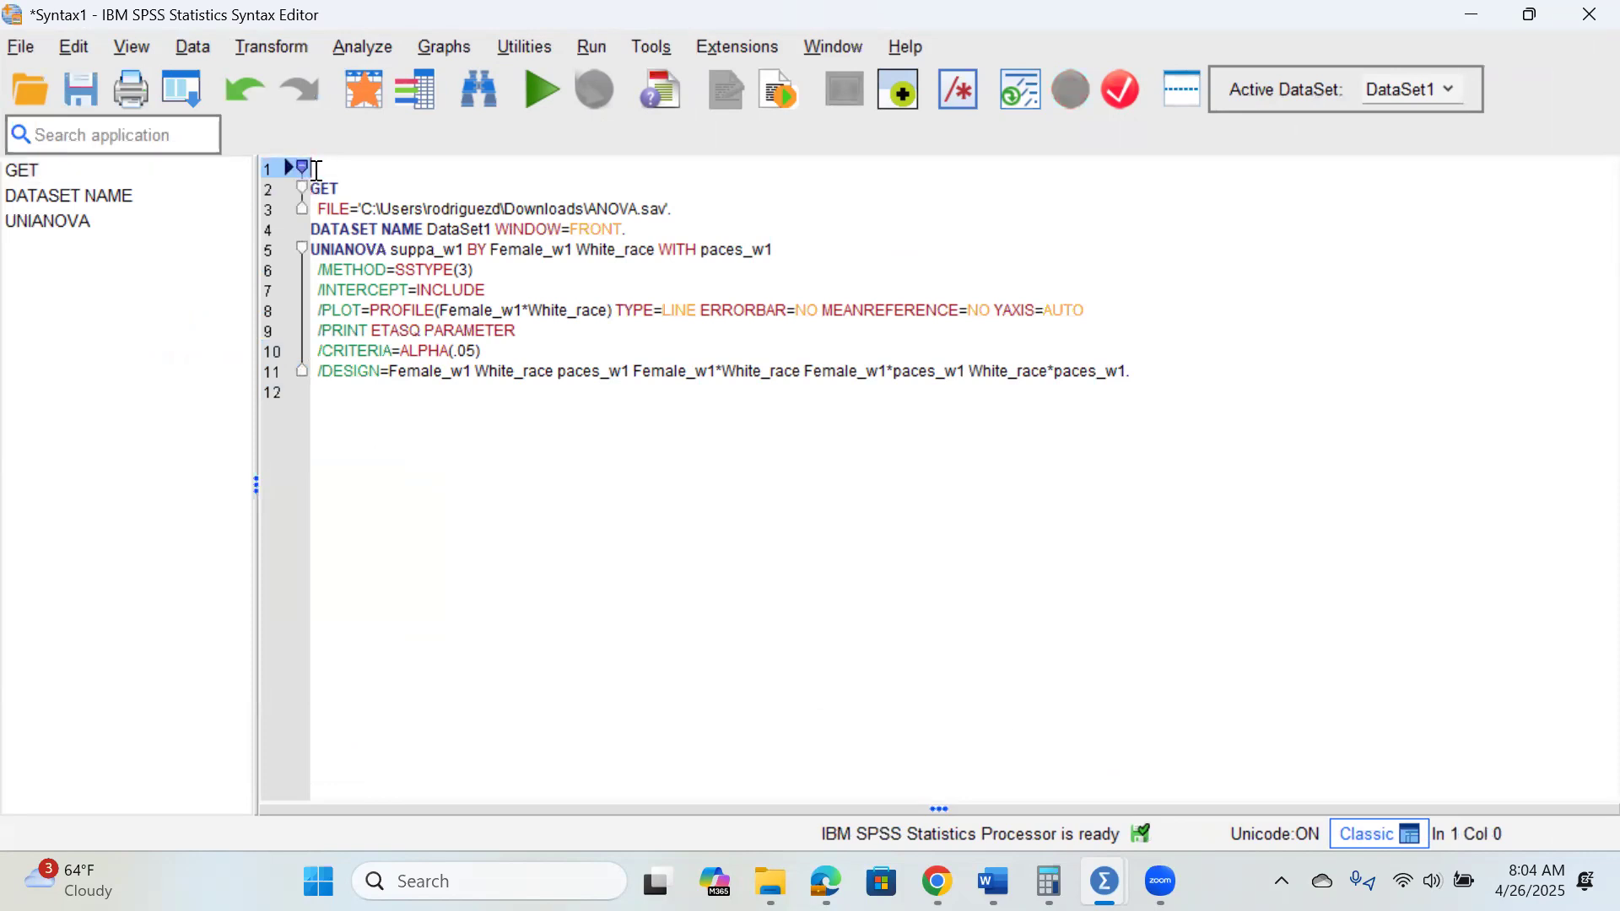
type("*")
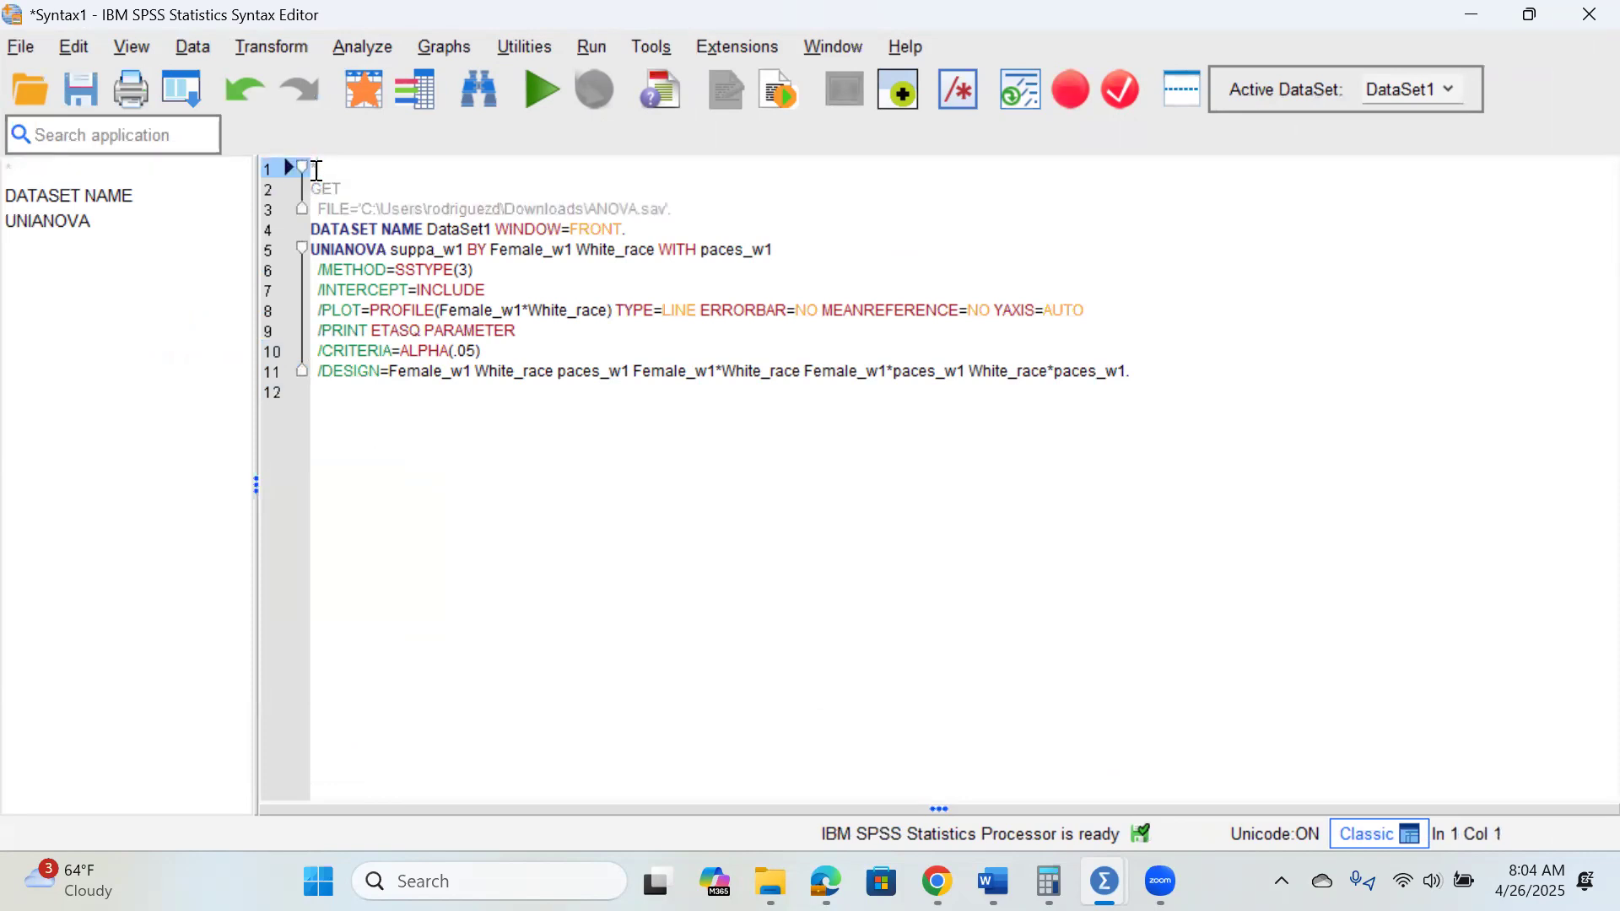
type("how to run a glm.")
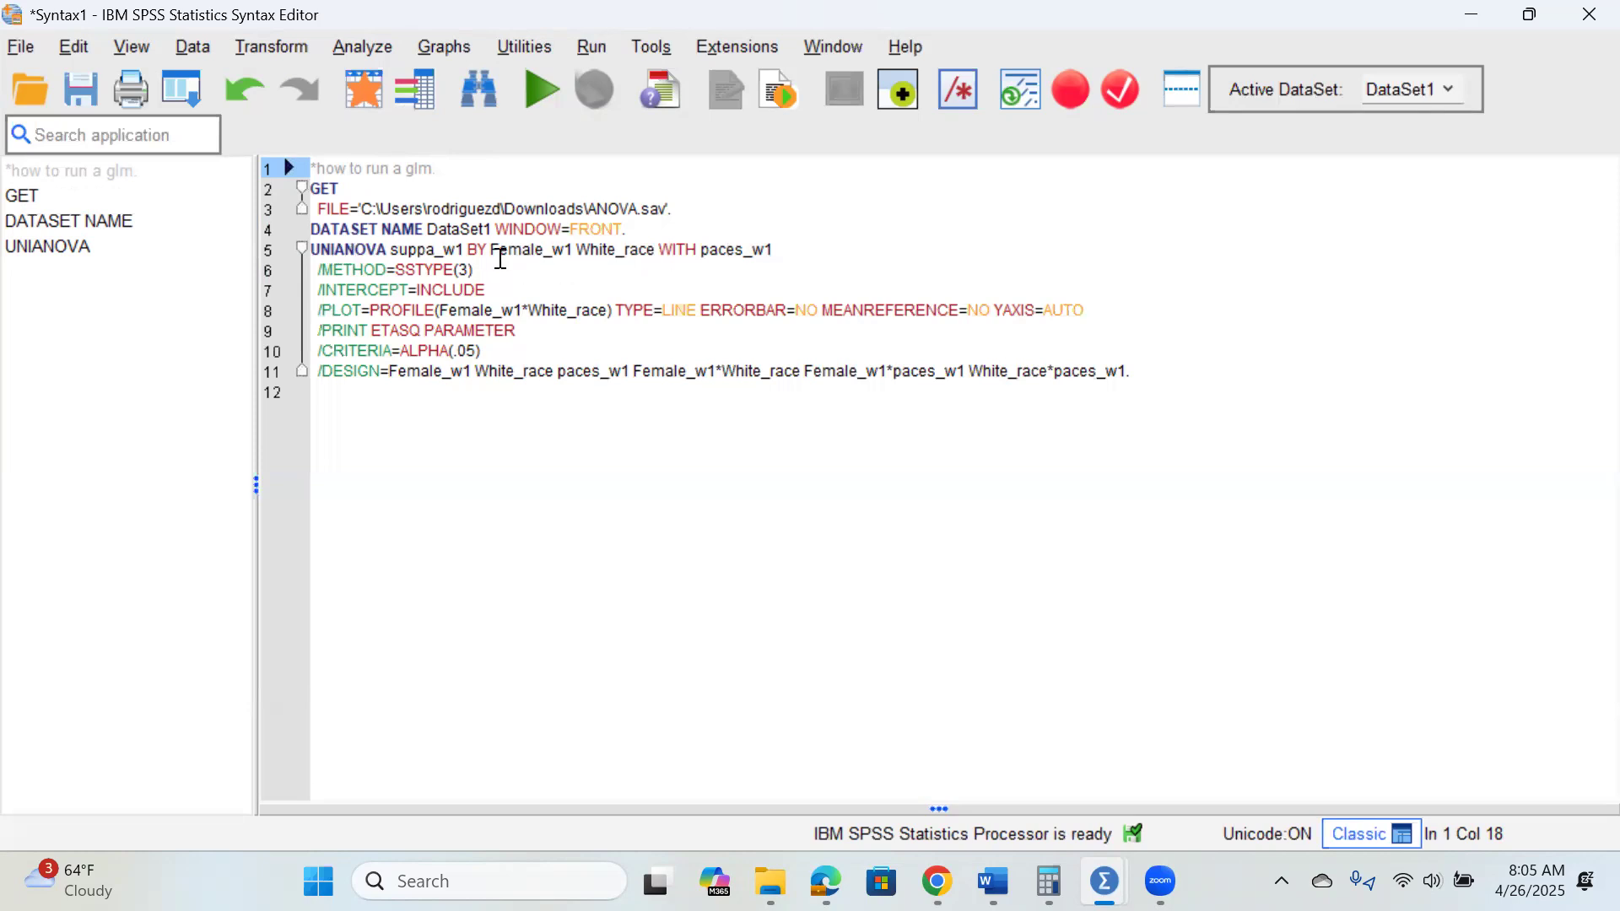
Compare the UNIANOVA command's suppa_w1 with the dependent variable in the General Linear Model Univariate dialog, and close the dialog without running it.
double_click(416, 251)
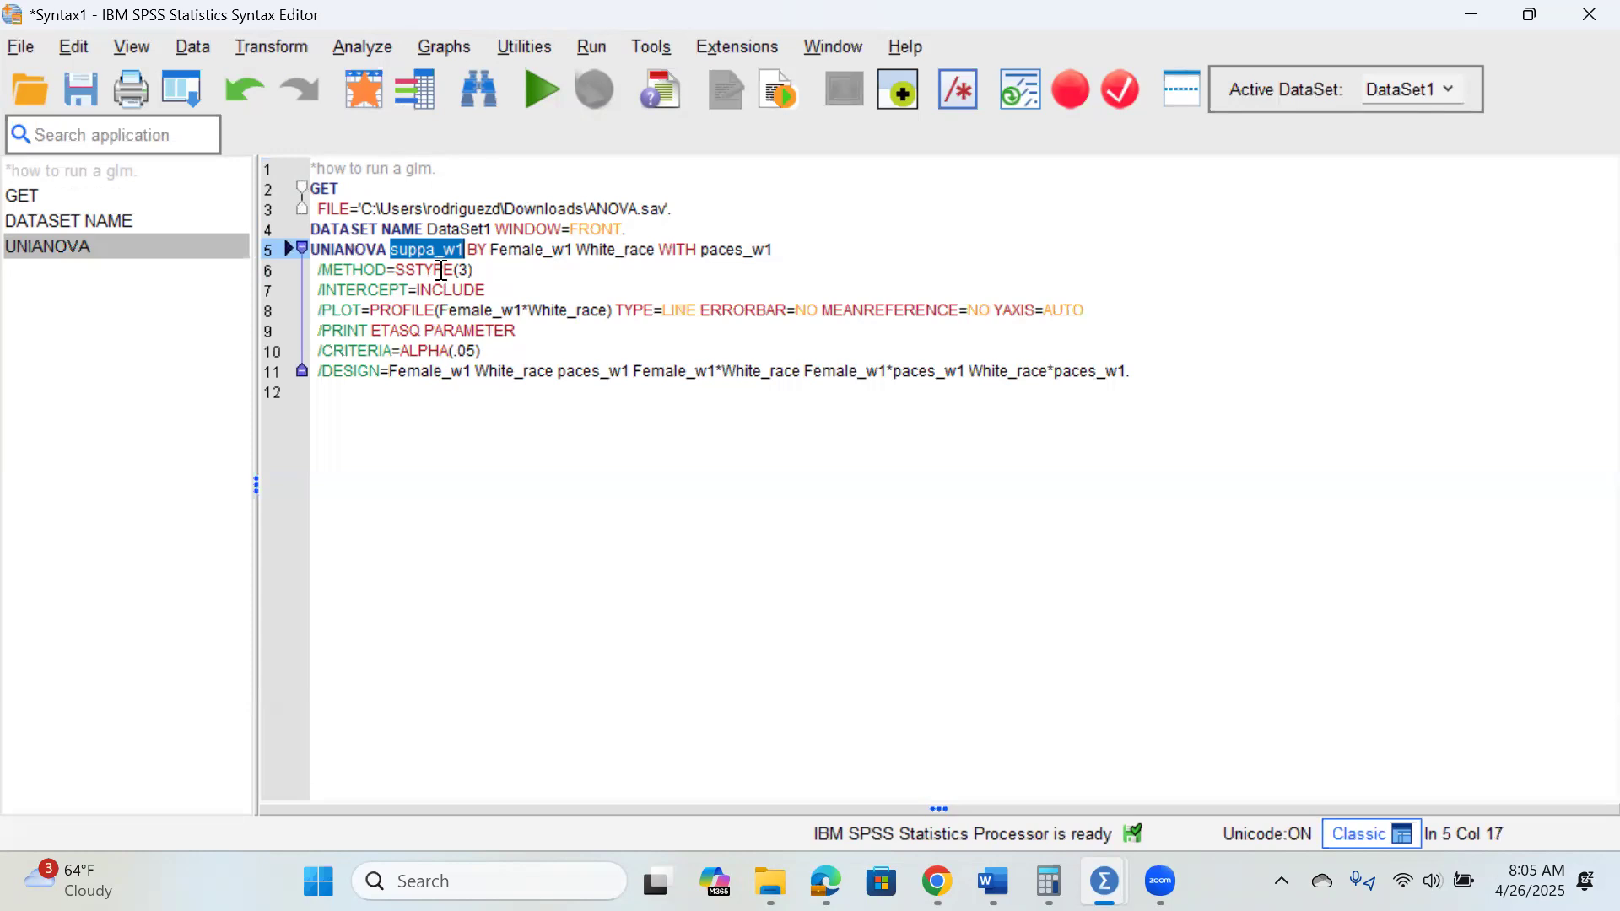
left_click(348, 48)
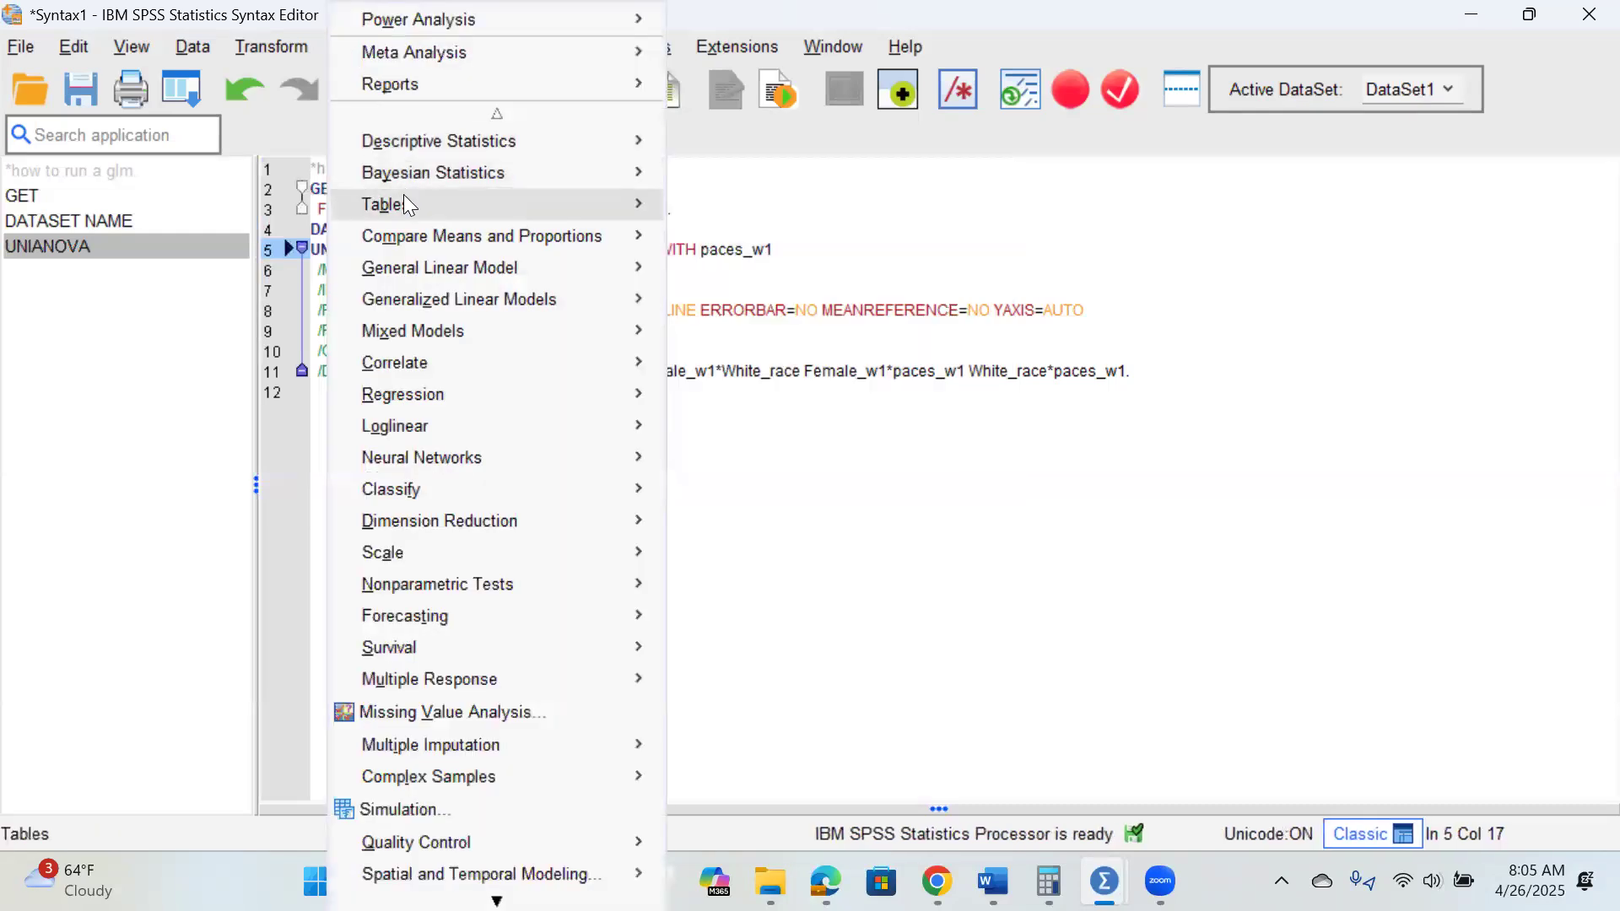
mouse_move(498, 270)
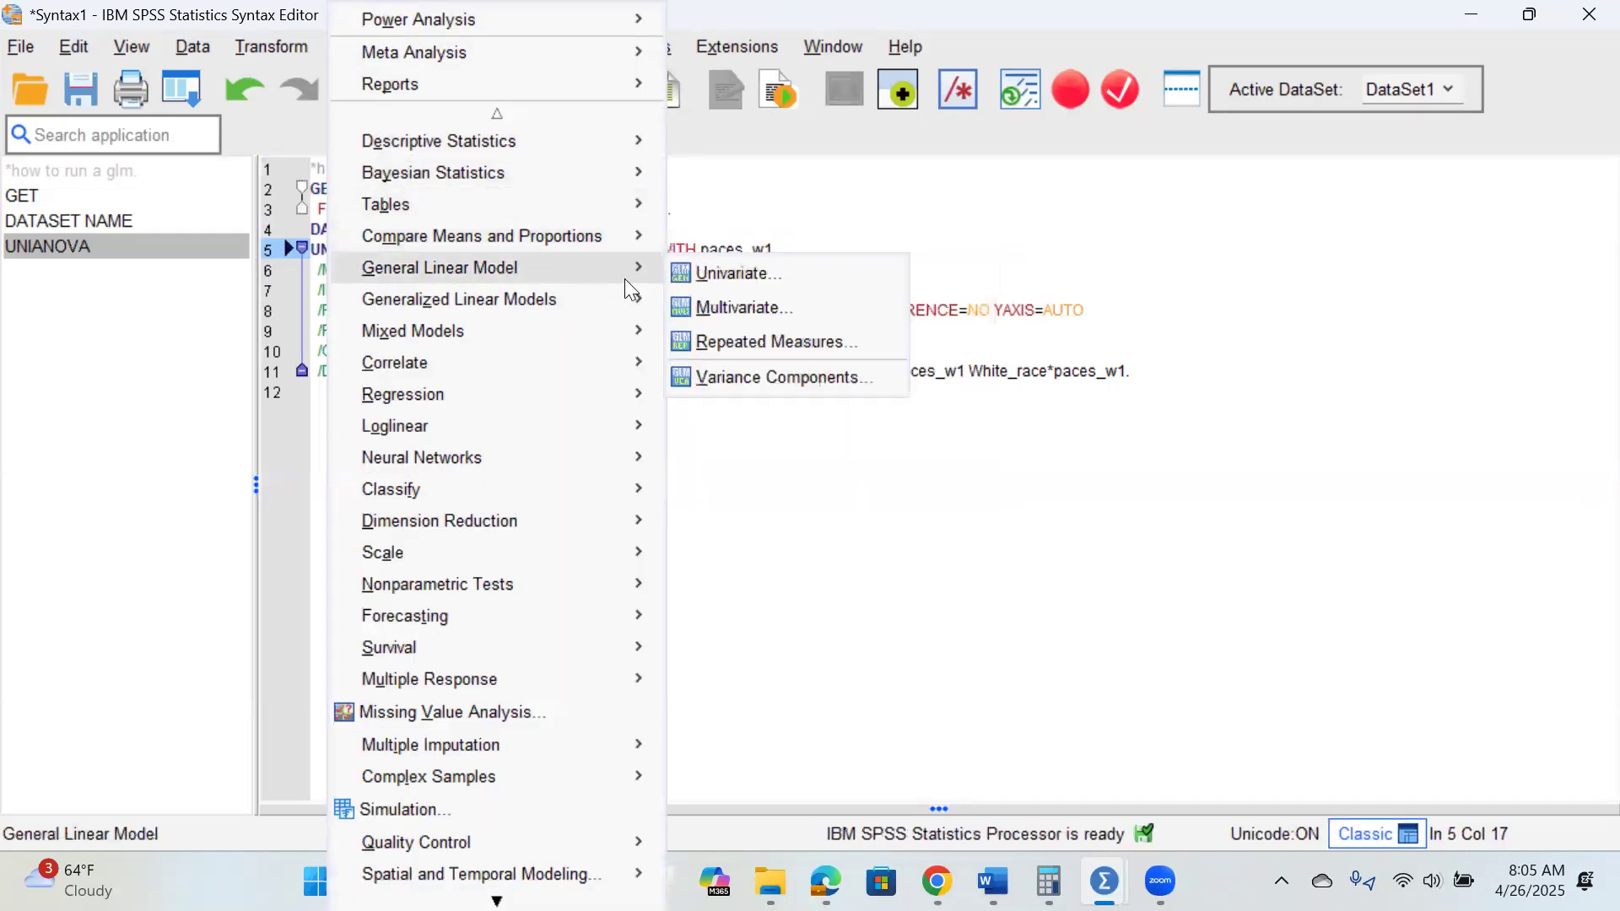
left_click(684, 273)
scroll(517, 362, "down", 2)
scroll(523, 354, "up", 2)
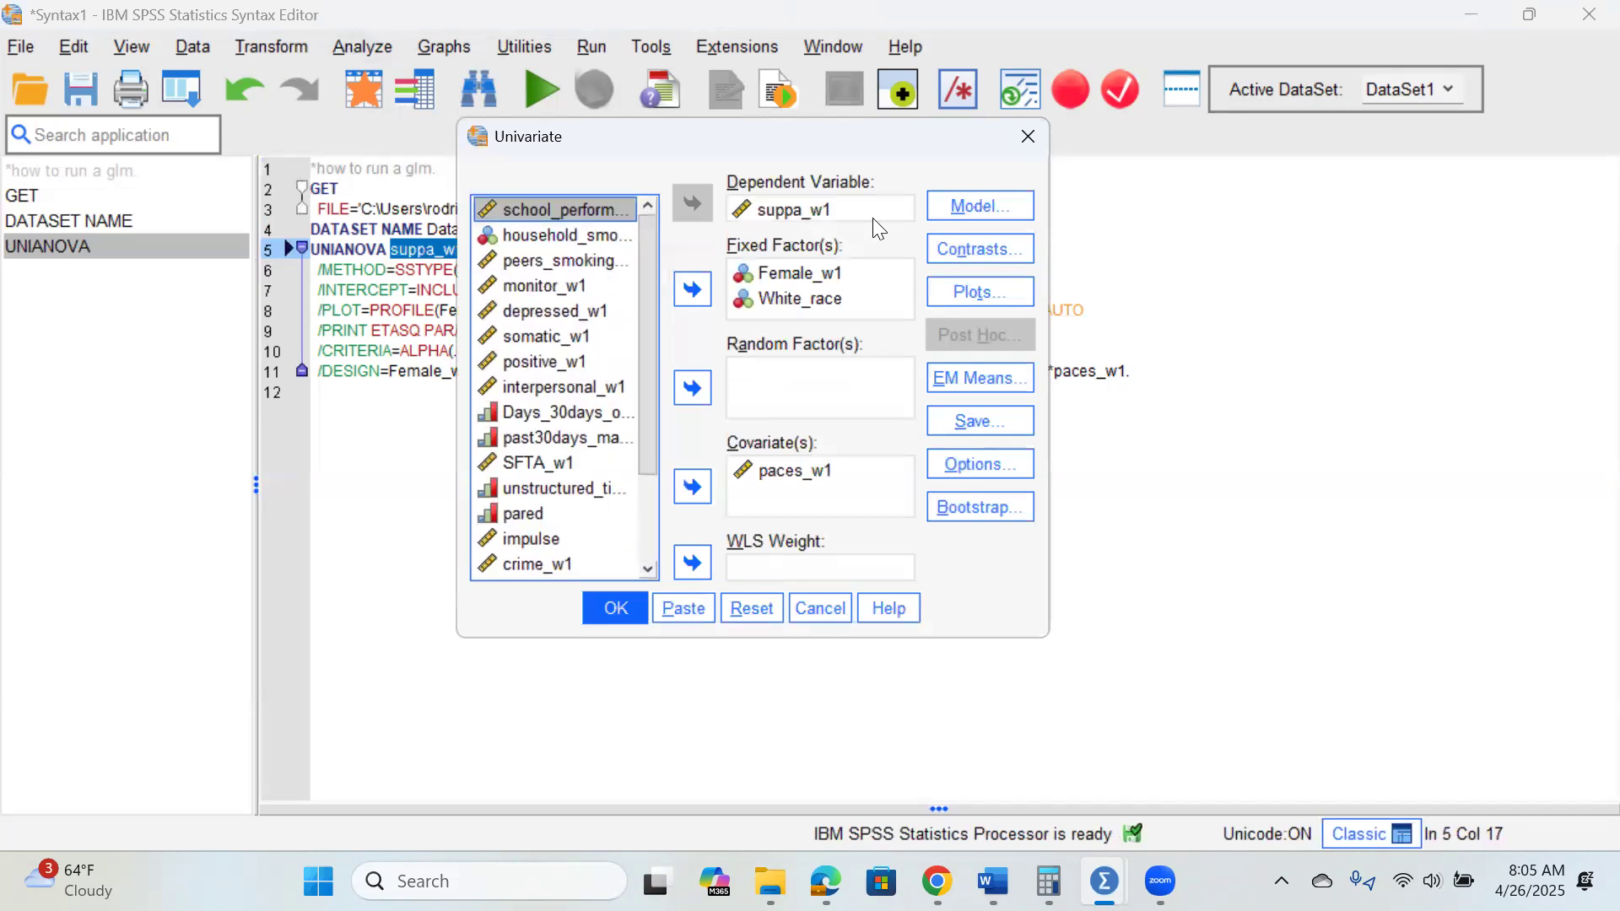
left_click(1027, 136)
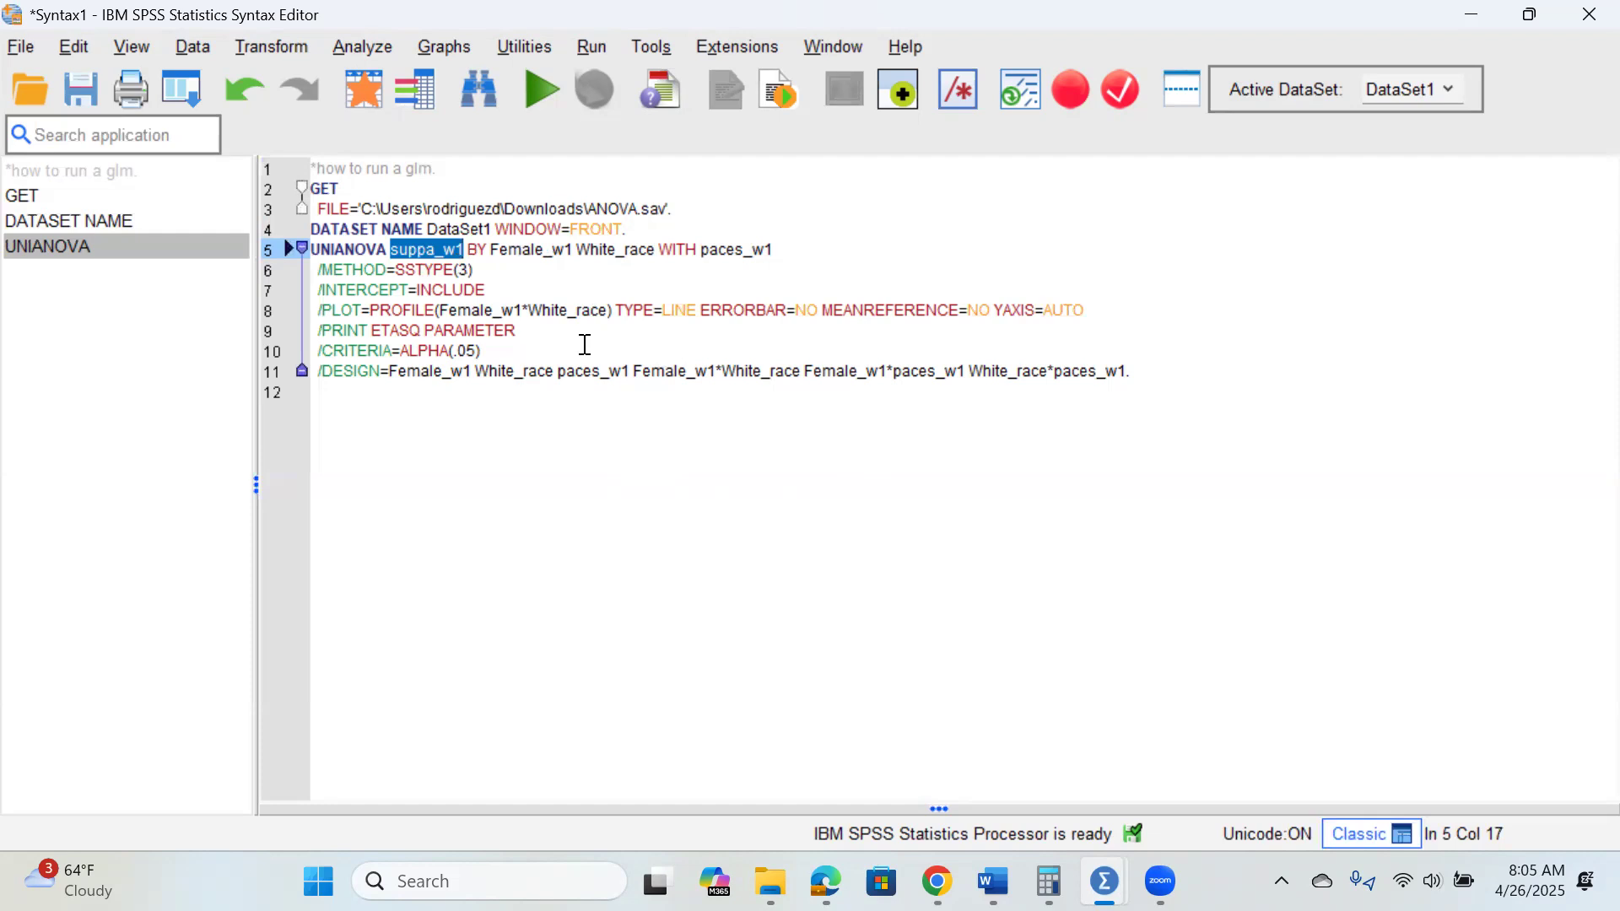
Delete the dependent variable in the UNIANOVA line and re-enter it as suppa_w1 from the autocomplete suggestions.
key("BackSpace")
type("up")
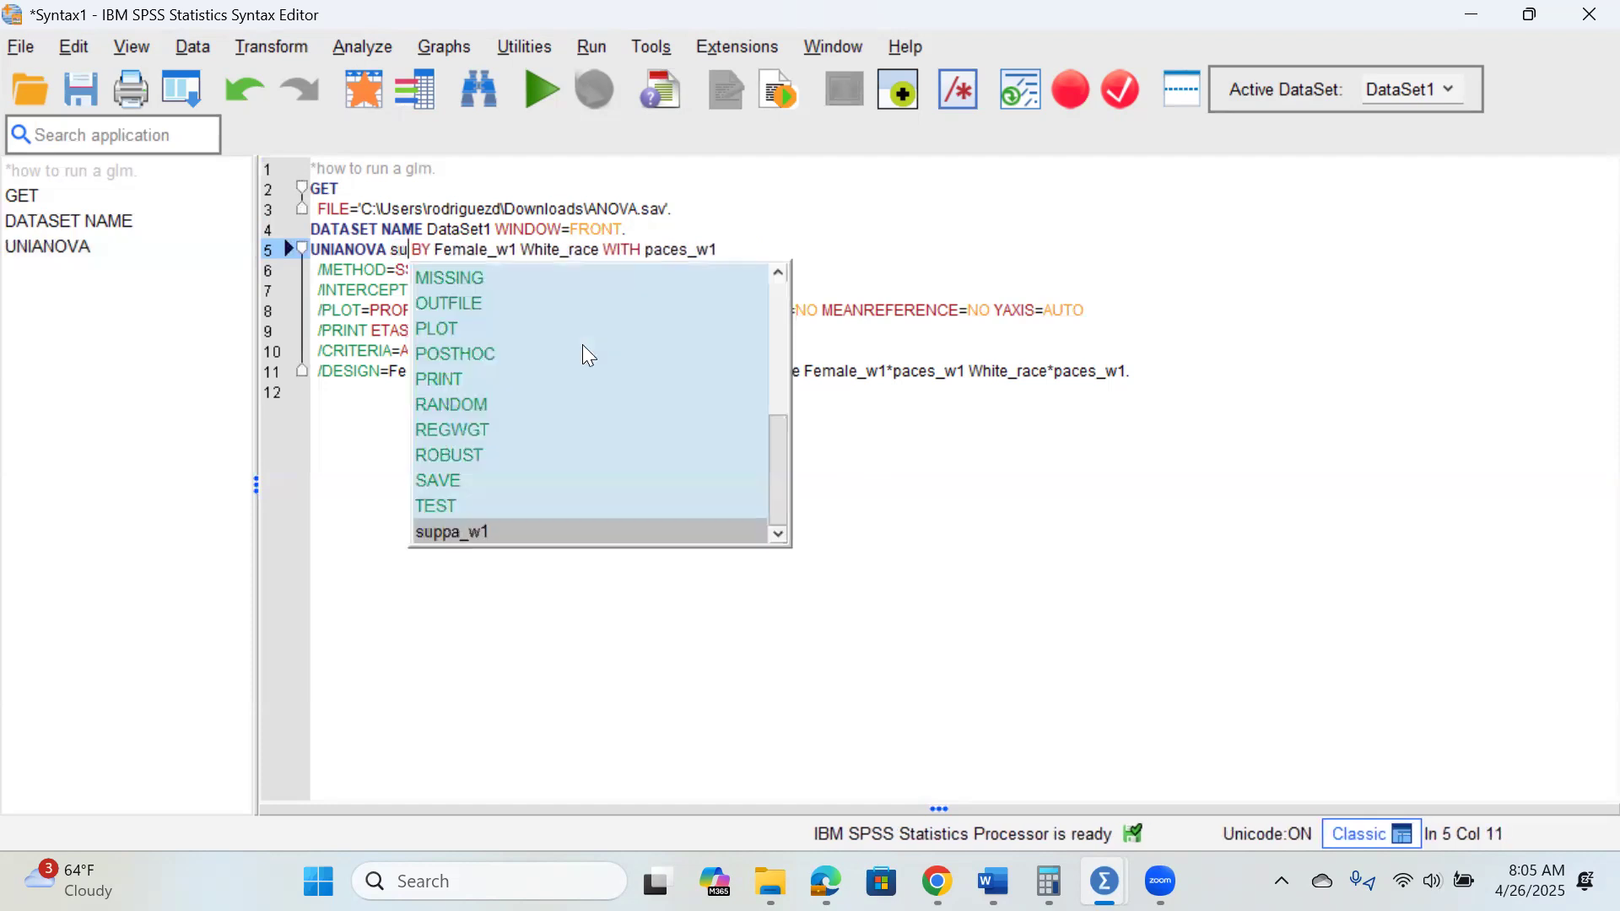
left_click(485, 533)
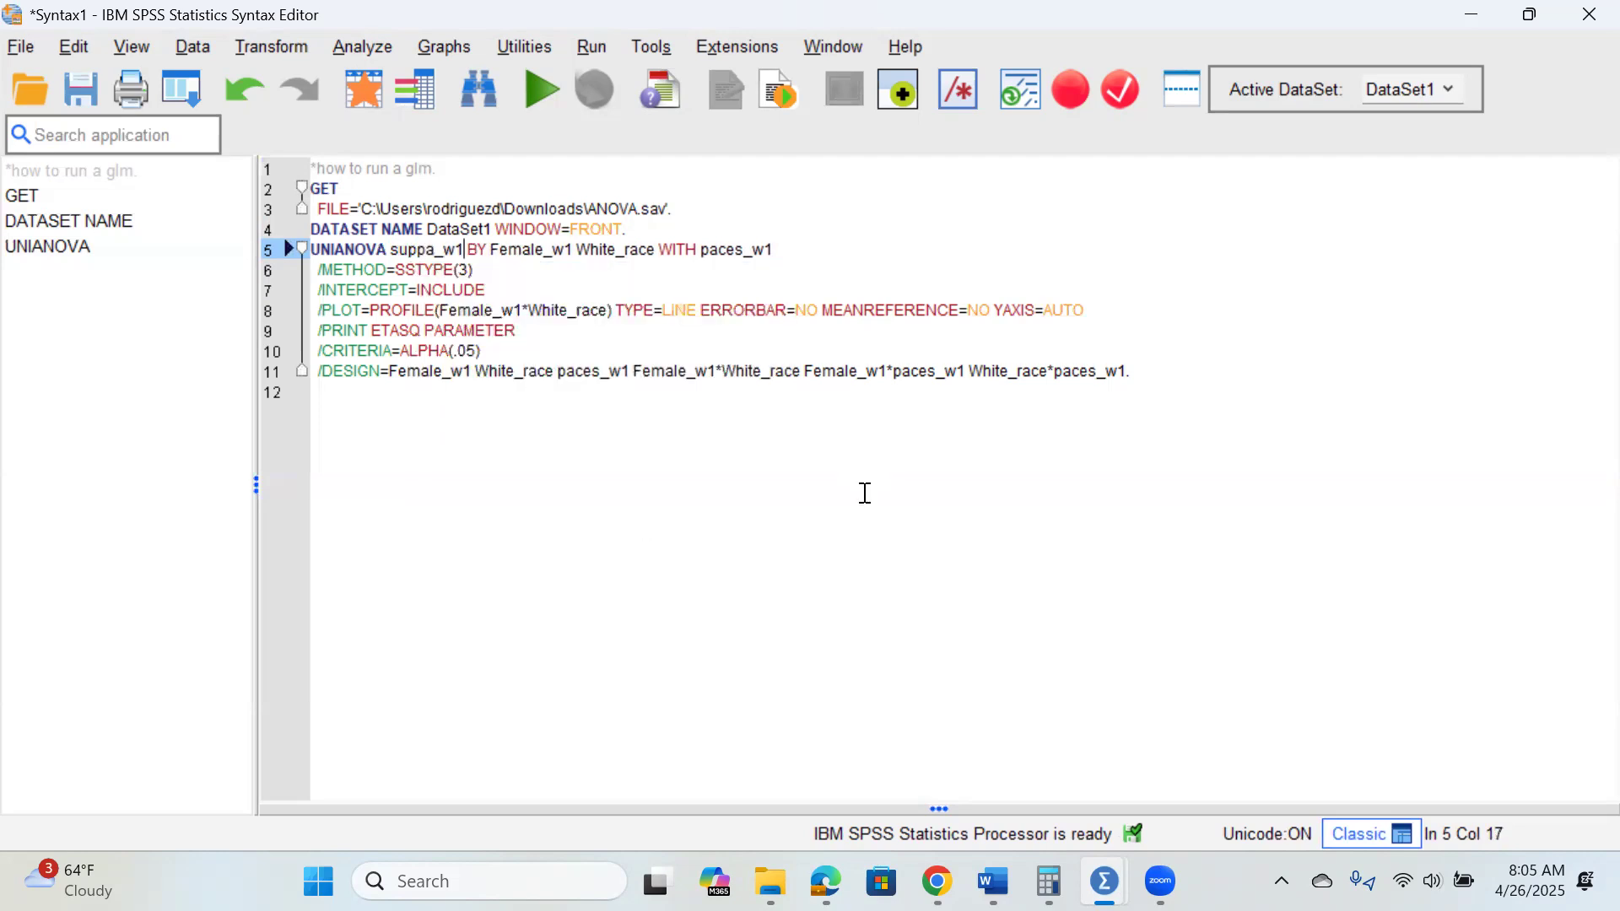